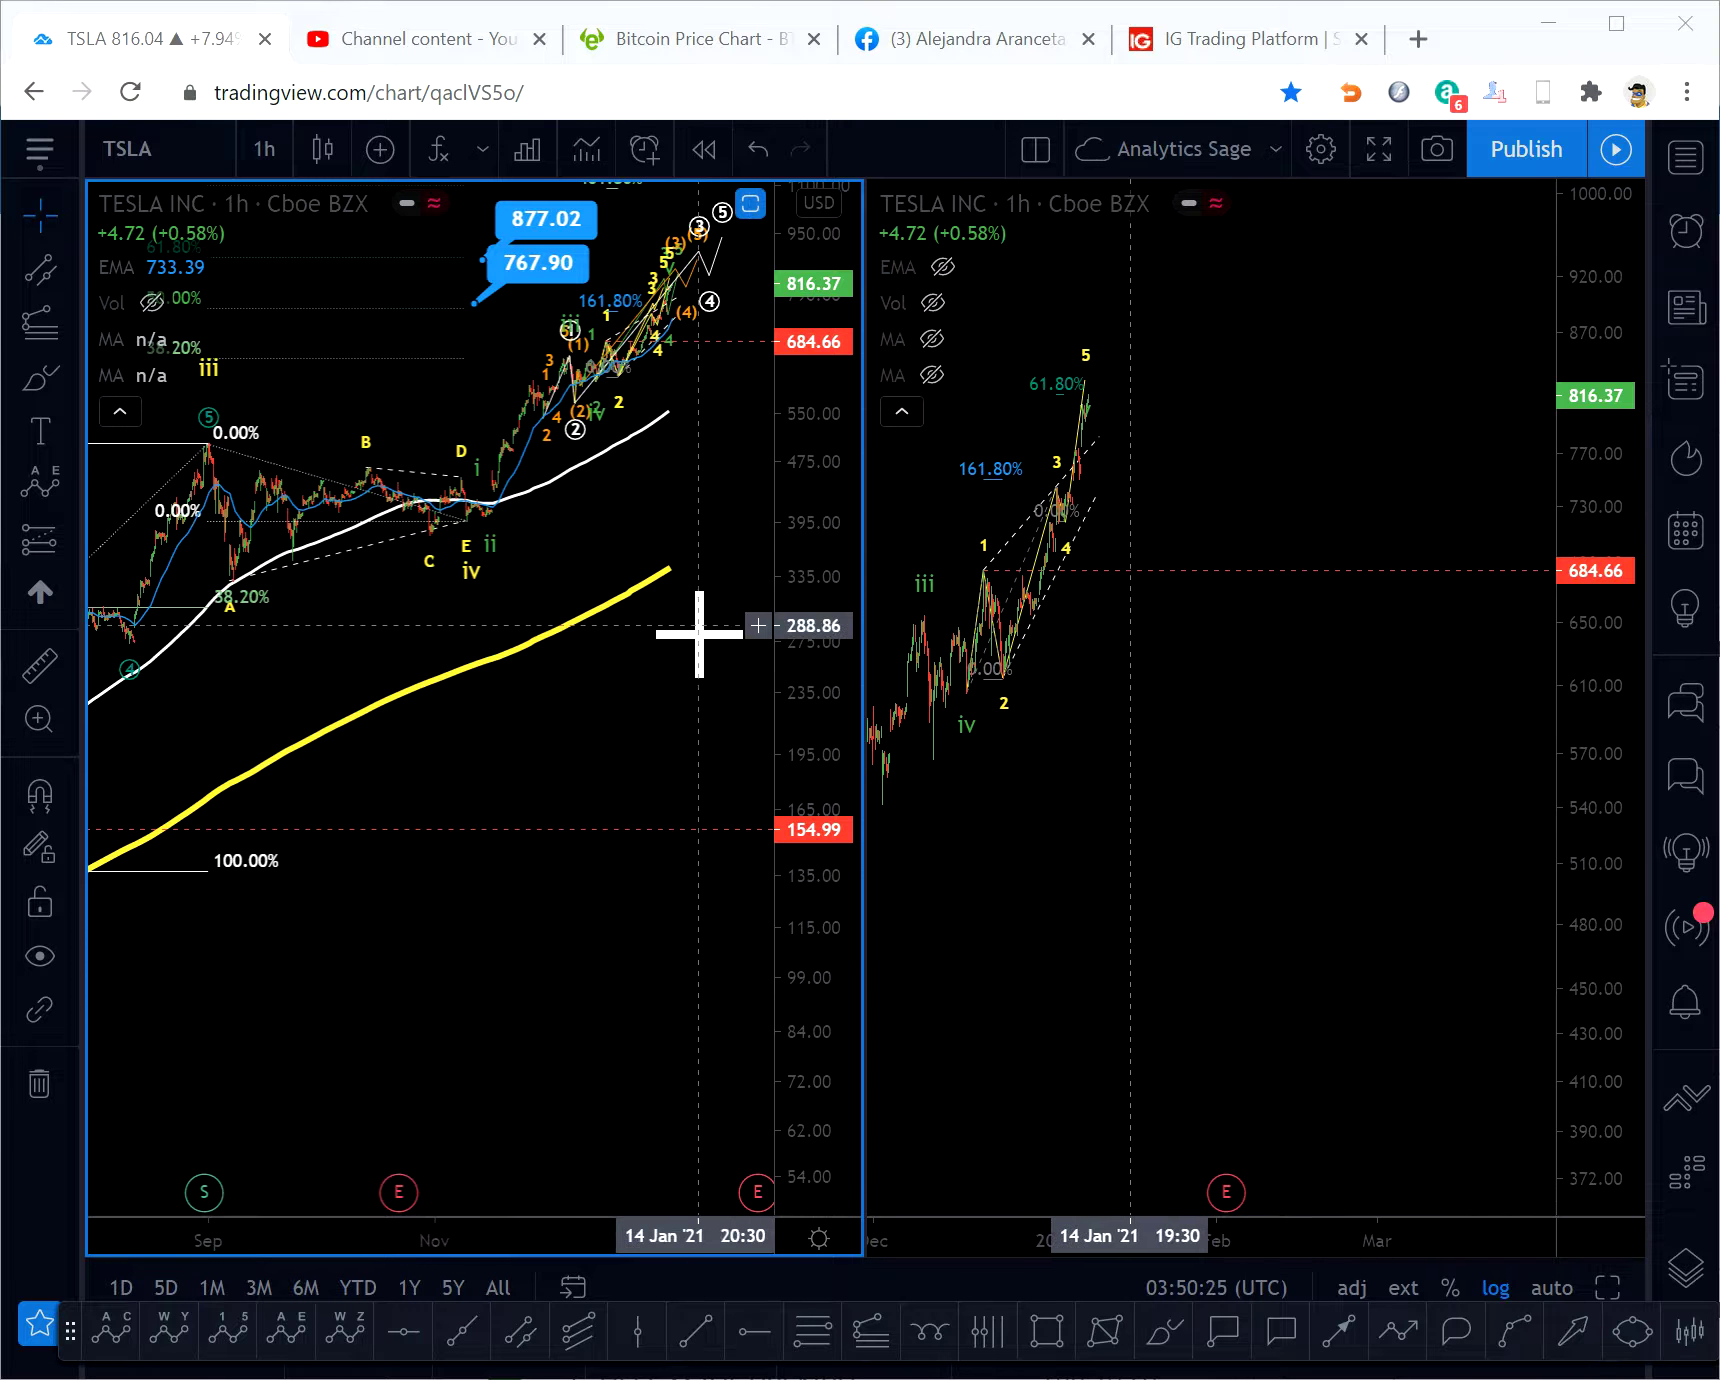
# - Maximize the TSLA chart with the white projected count and examine the recent waves and projected waves 3 to 5
pyautogui.moveTo(1340, 503); pyautogui.dragTo(1382, 507)
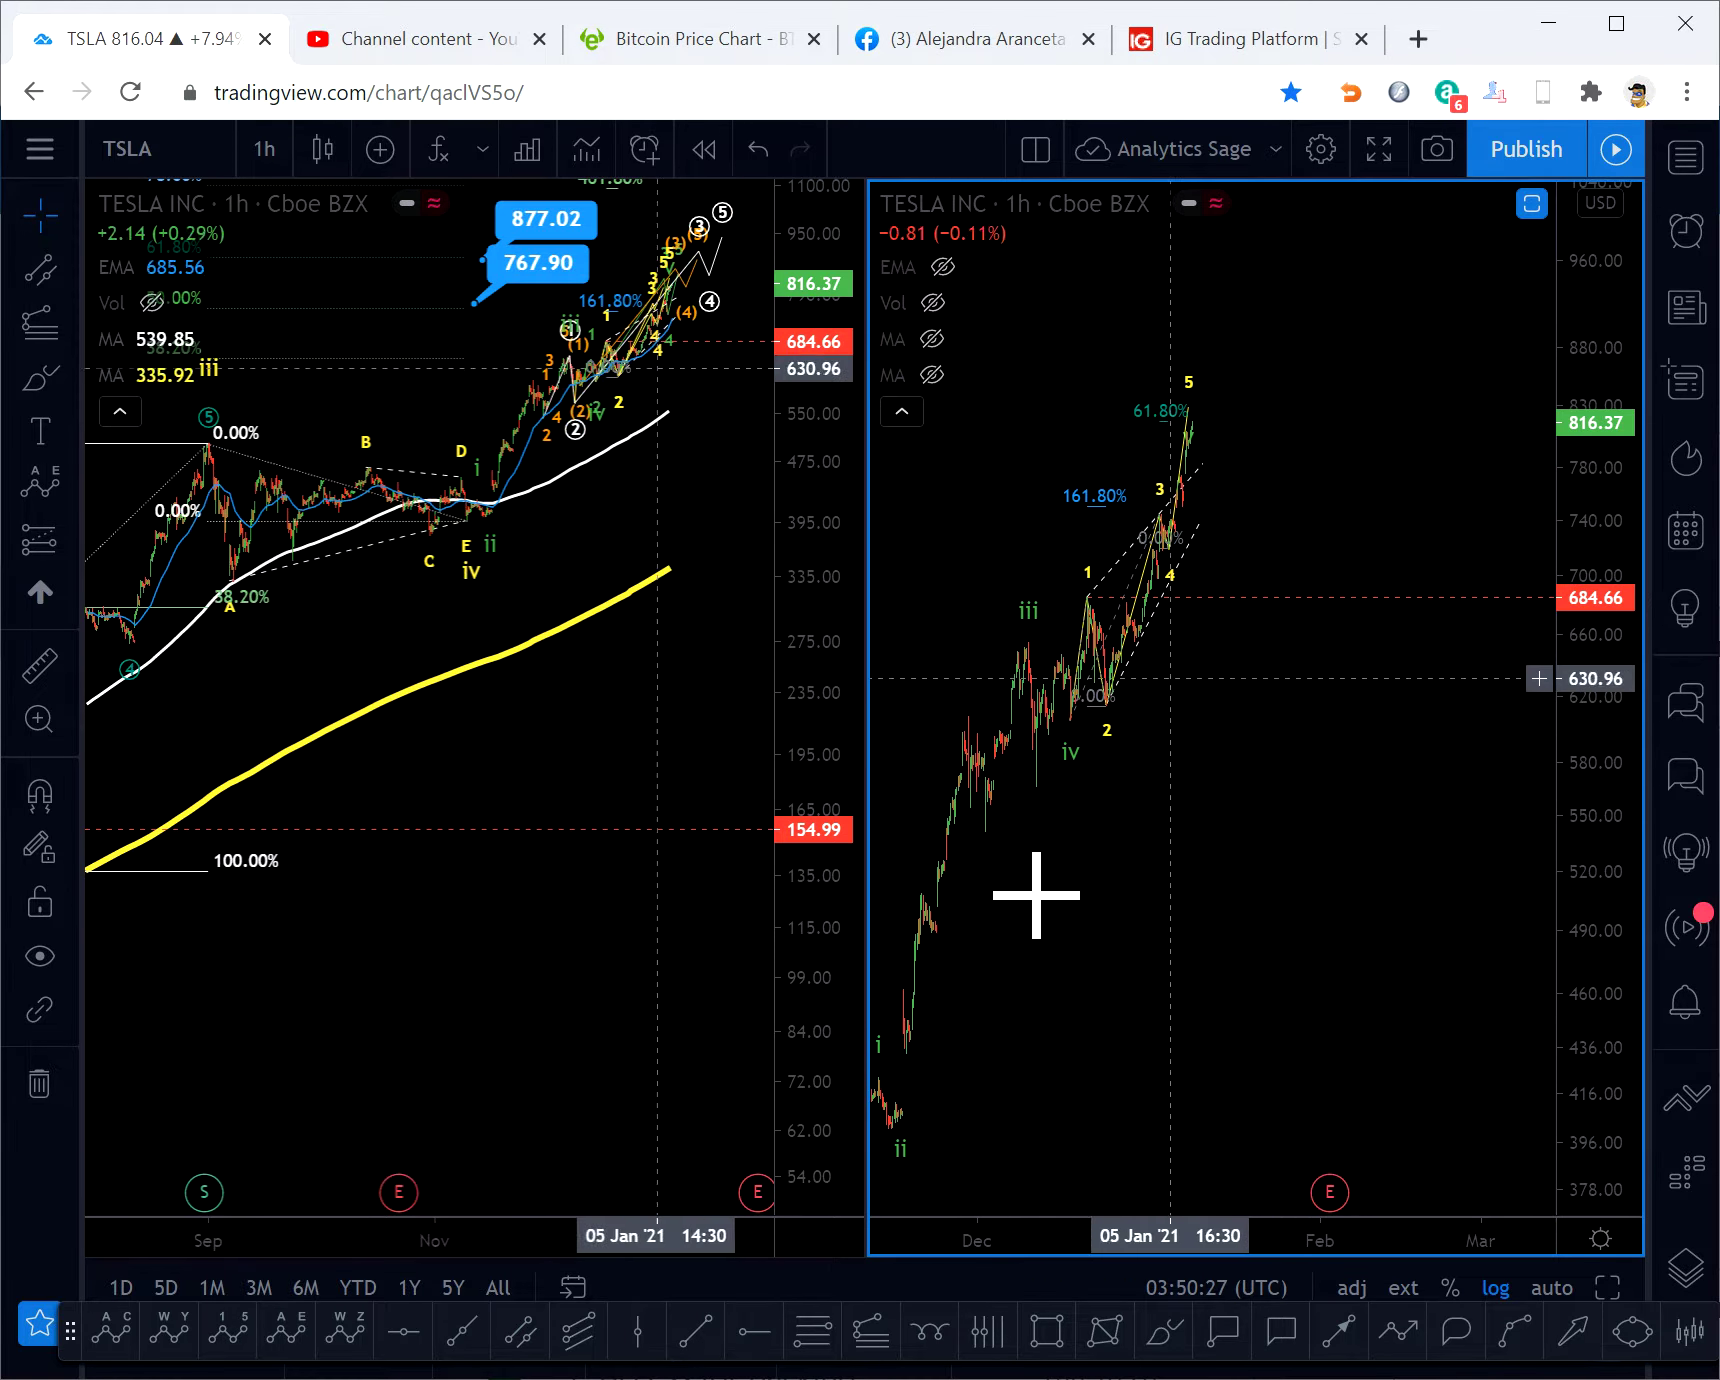
pyautogui.click(562, 764)
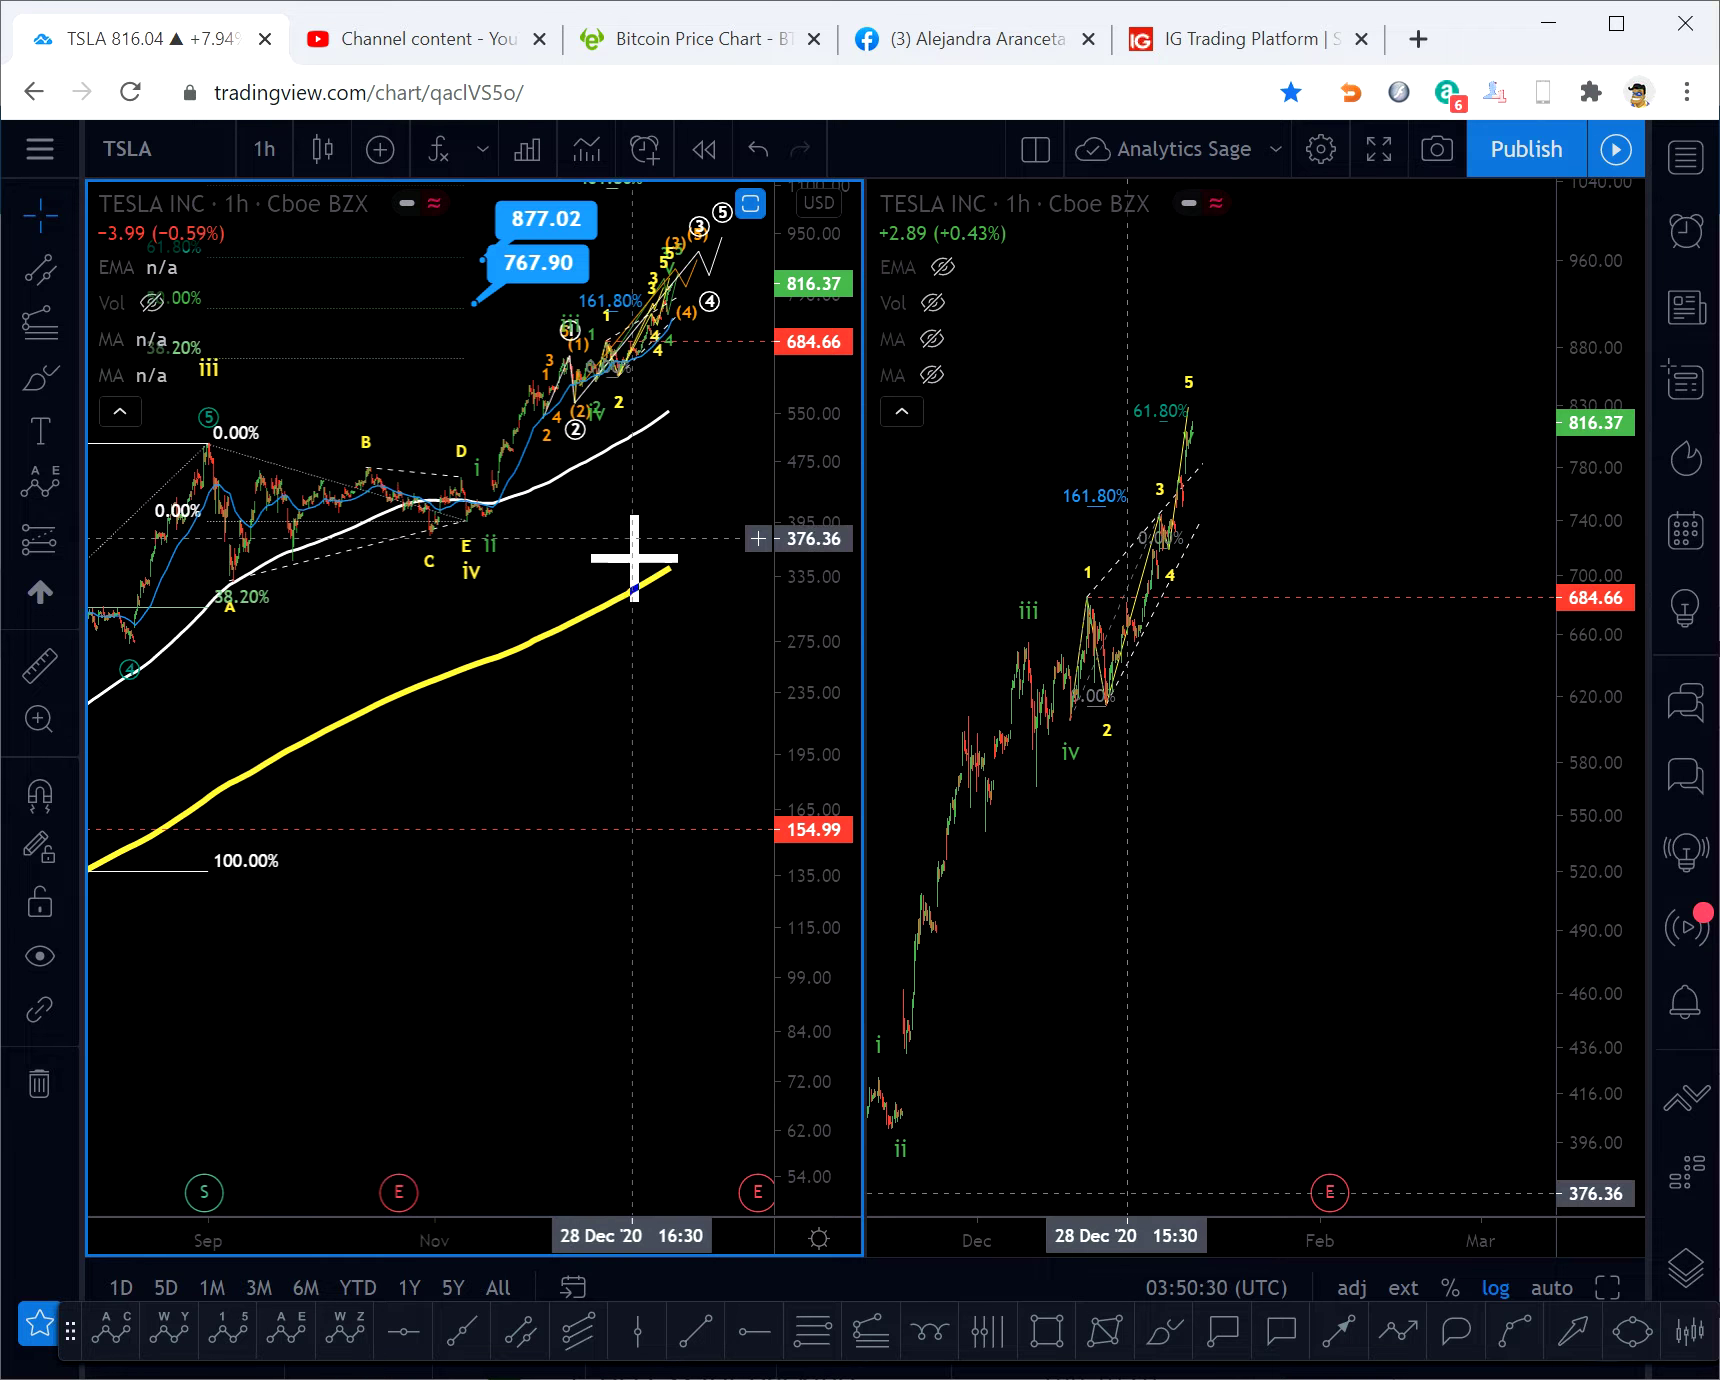
pyautogui.moveTo(634, 541); pyautogui.dragTo(675, 666)
pyautogui.click(1607, 1287)
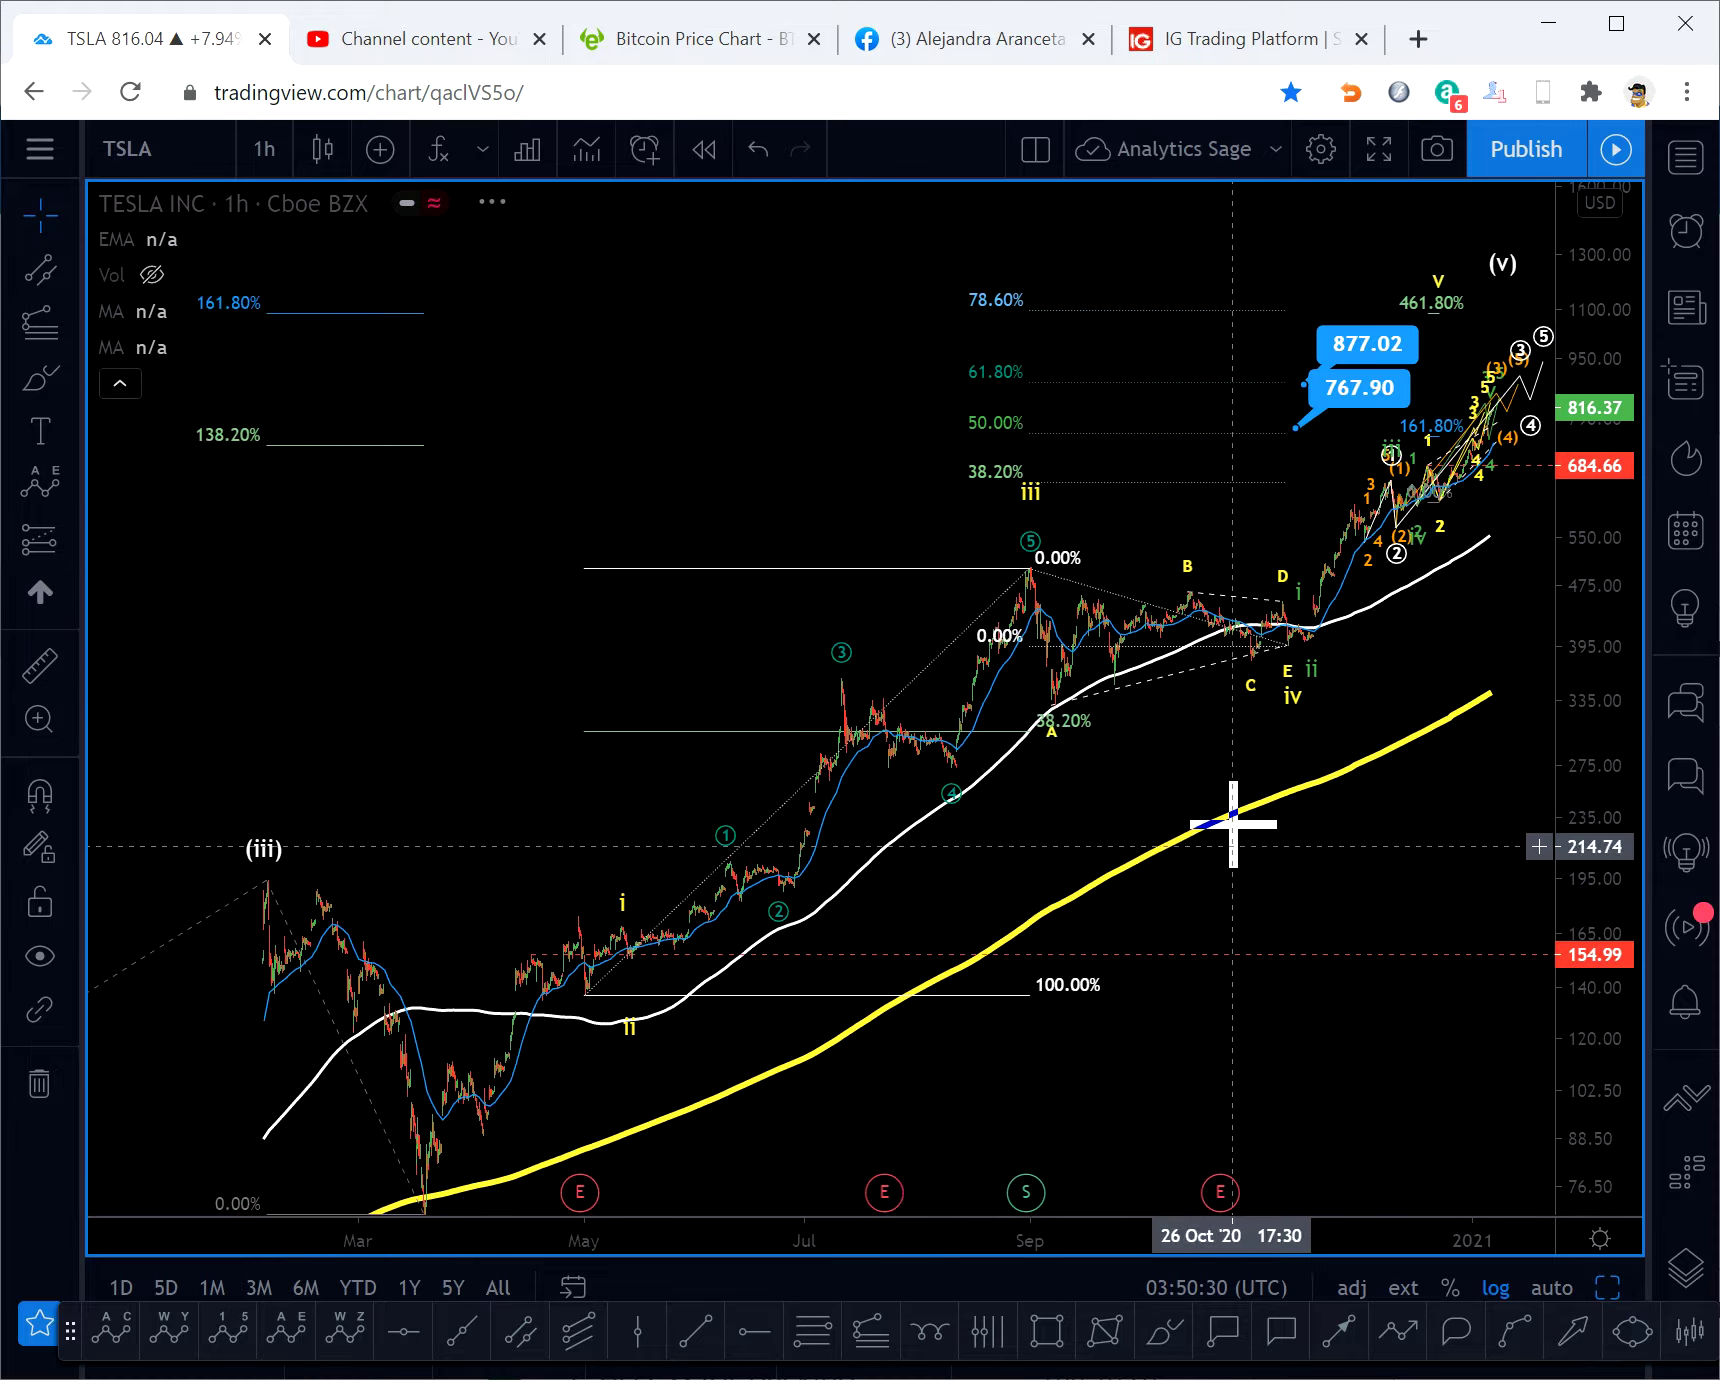
pyautogui.scroll(5, 1236, 818)
pyautogui.moveTo(1587, 862); pyautogui.dragTo(1573, 230)
pyautogui.moveTo(1453, 434); pyautogui.dragTo(1441, 878)
pyautogui.moveTo(1580, 876); pyautogui.dragTo(1578, 210)
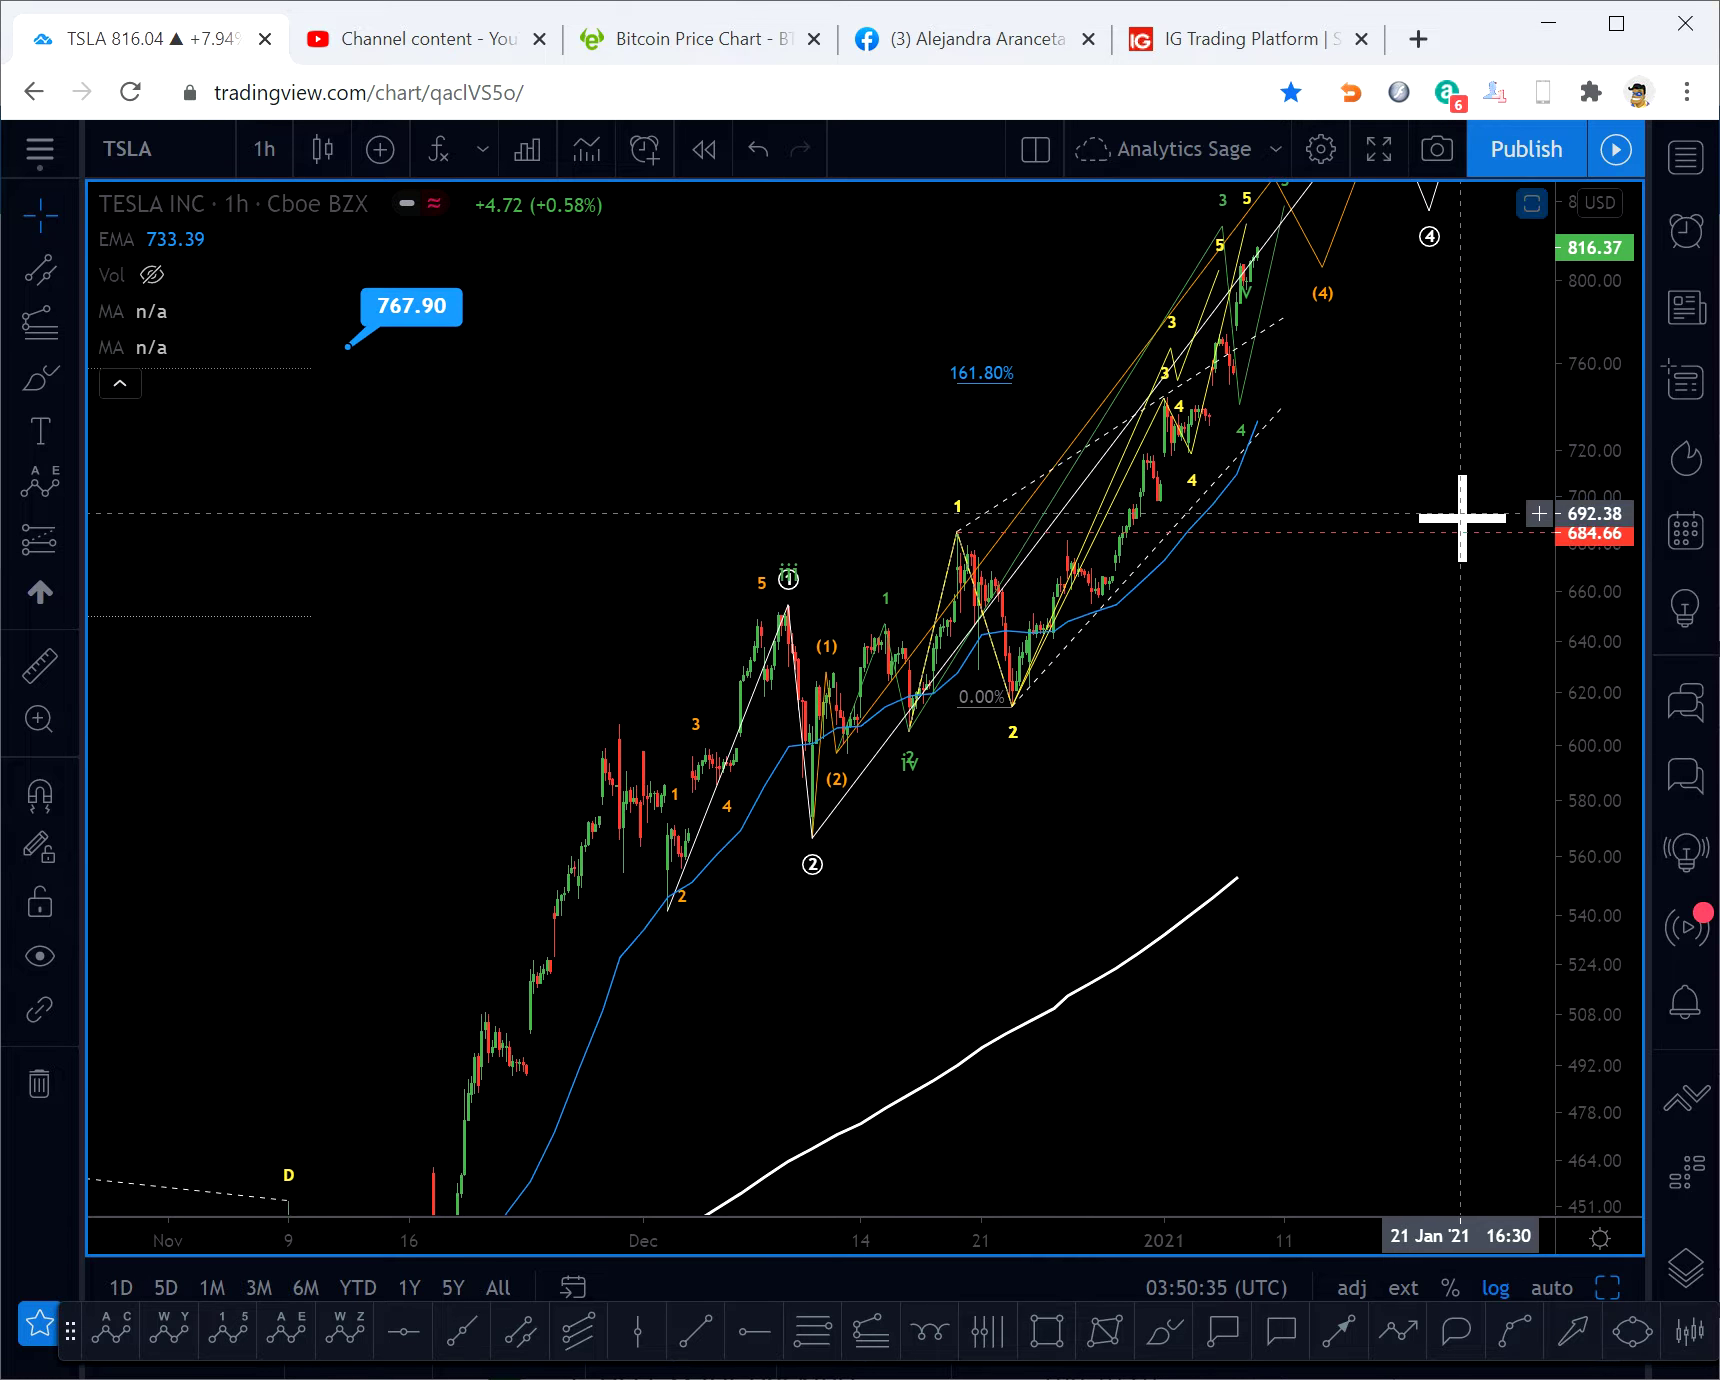
pyautogui.moveTo(1445, 536); pyautogui.dragTo(1386, 868)
pyautogui.scroll(5, 1379, 873)
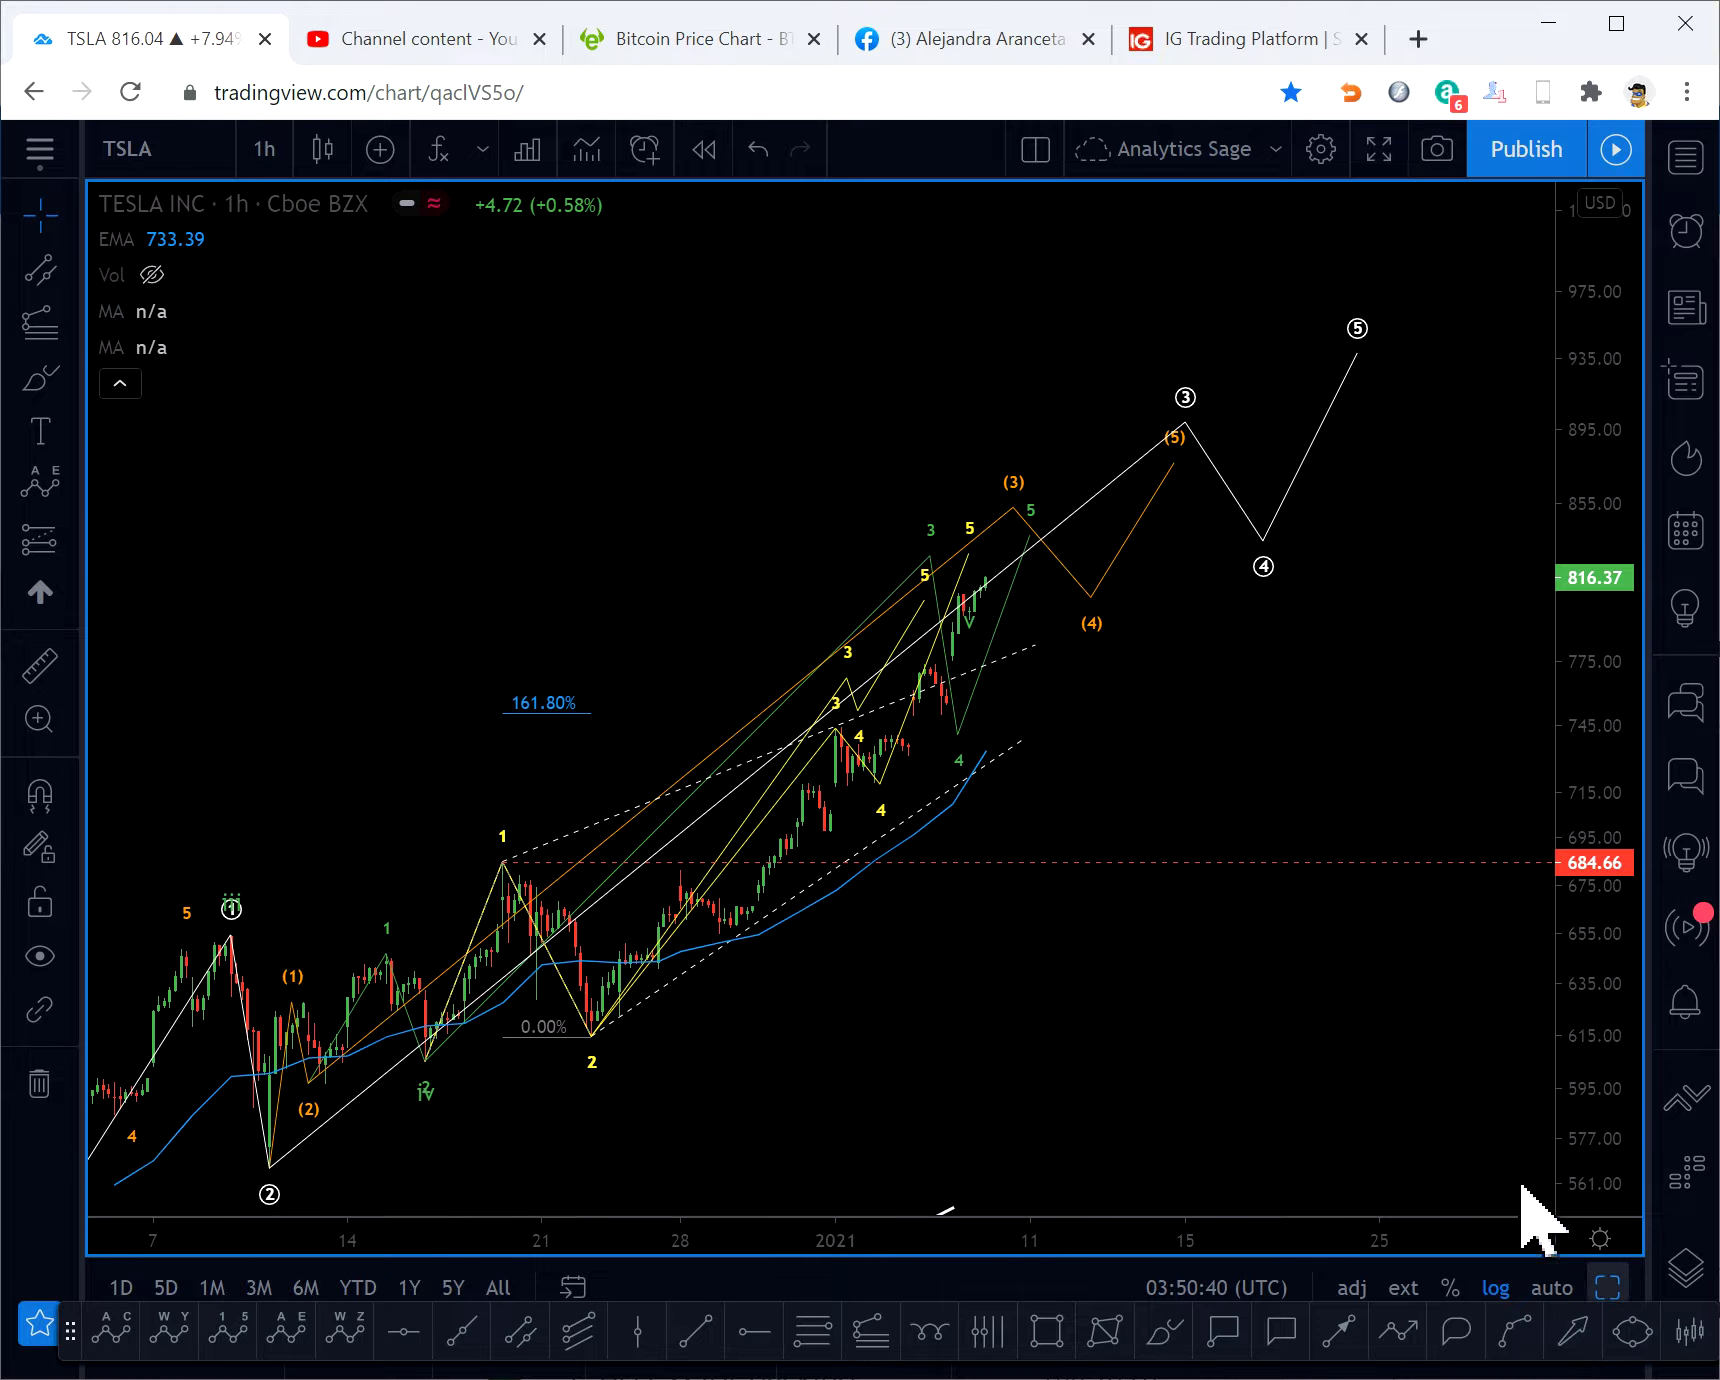
# - Restore the two-chart layout, then maximize the other TSLA chart around green waves i to iv and yellow waves 1 to 5
pyautogui.click(1594, 1286)
pyautogui.click(1483, 795)
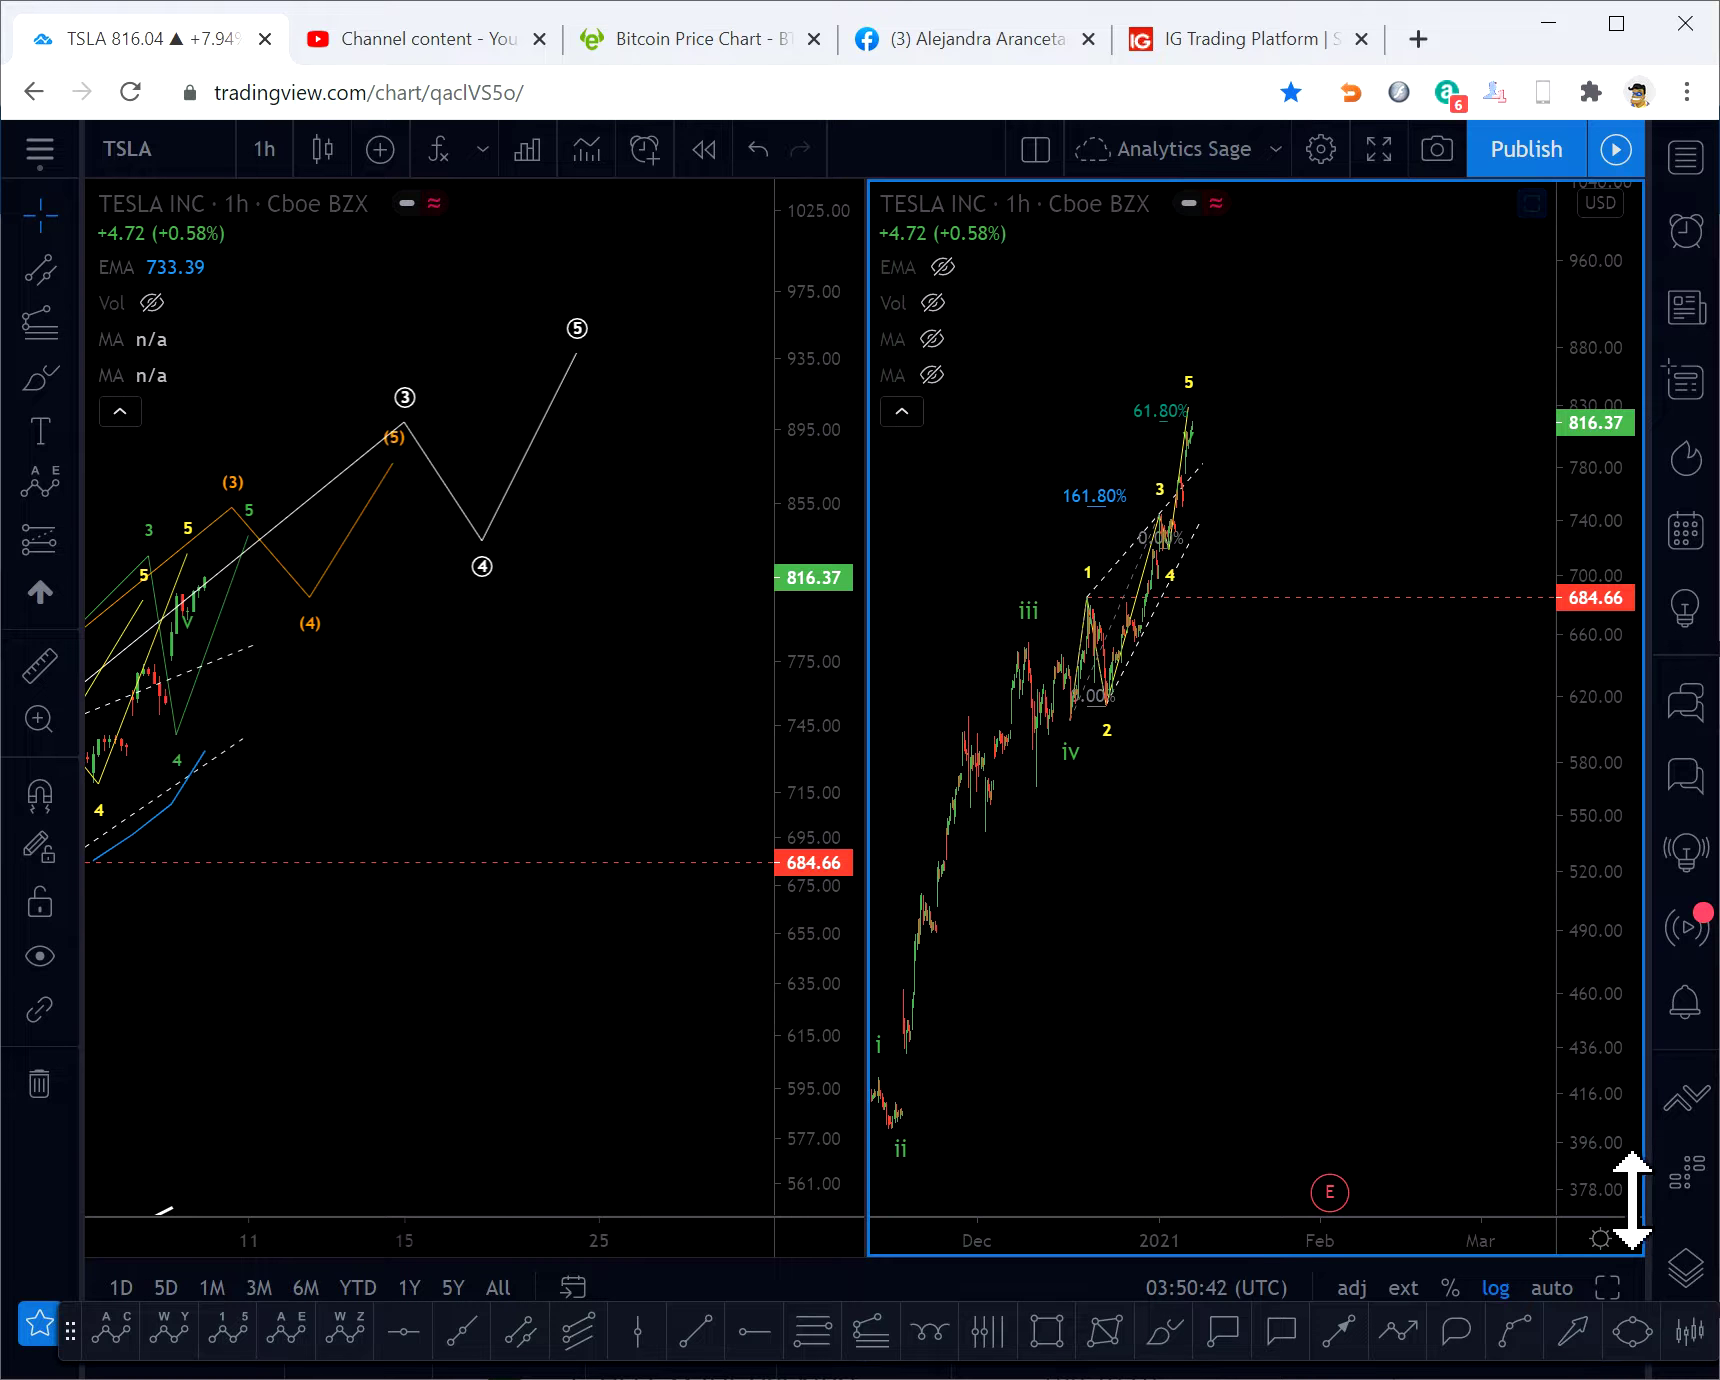
pyautogui.click(1611, 1287)
pyautogui.scroll(8, 1102, 737)
pyautogui.moveTo(807, 860); pyautogui.dragTo(1156, 870)
pyautogui.scroll(2, 1214, 872)
pyautogui.scroll(2, 1218, 874)
pyautogui.moveTo(1588, 958); pyautogui.dragTo(1590, 695)
pyautogui.moveTo(578, 757); pyautogui.dragTo(1072, 763)
pyautogui.scroll(3, 1078, 888)
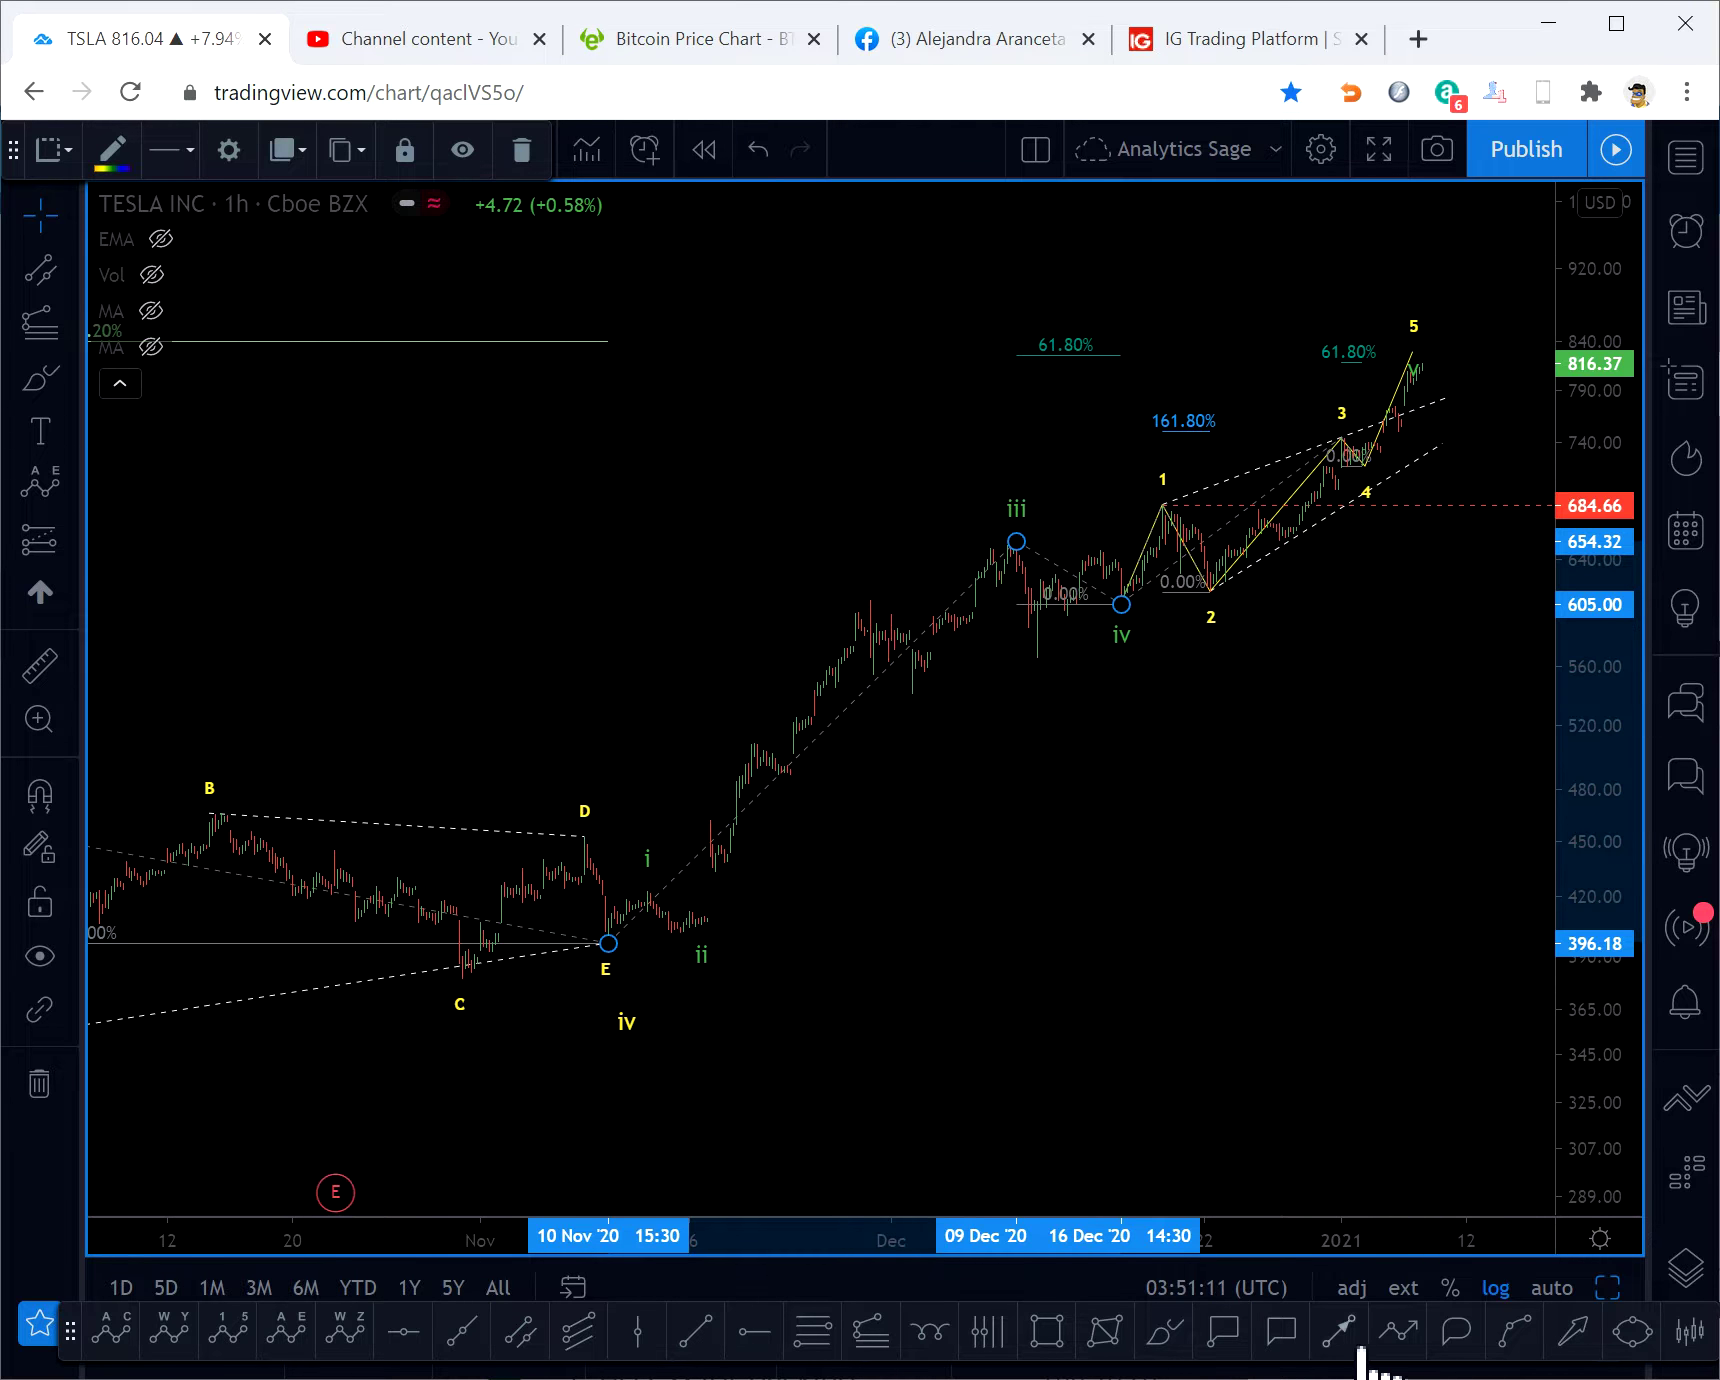
pyautogui.click(1399, 1332)
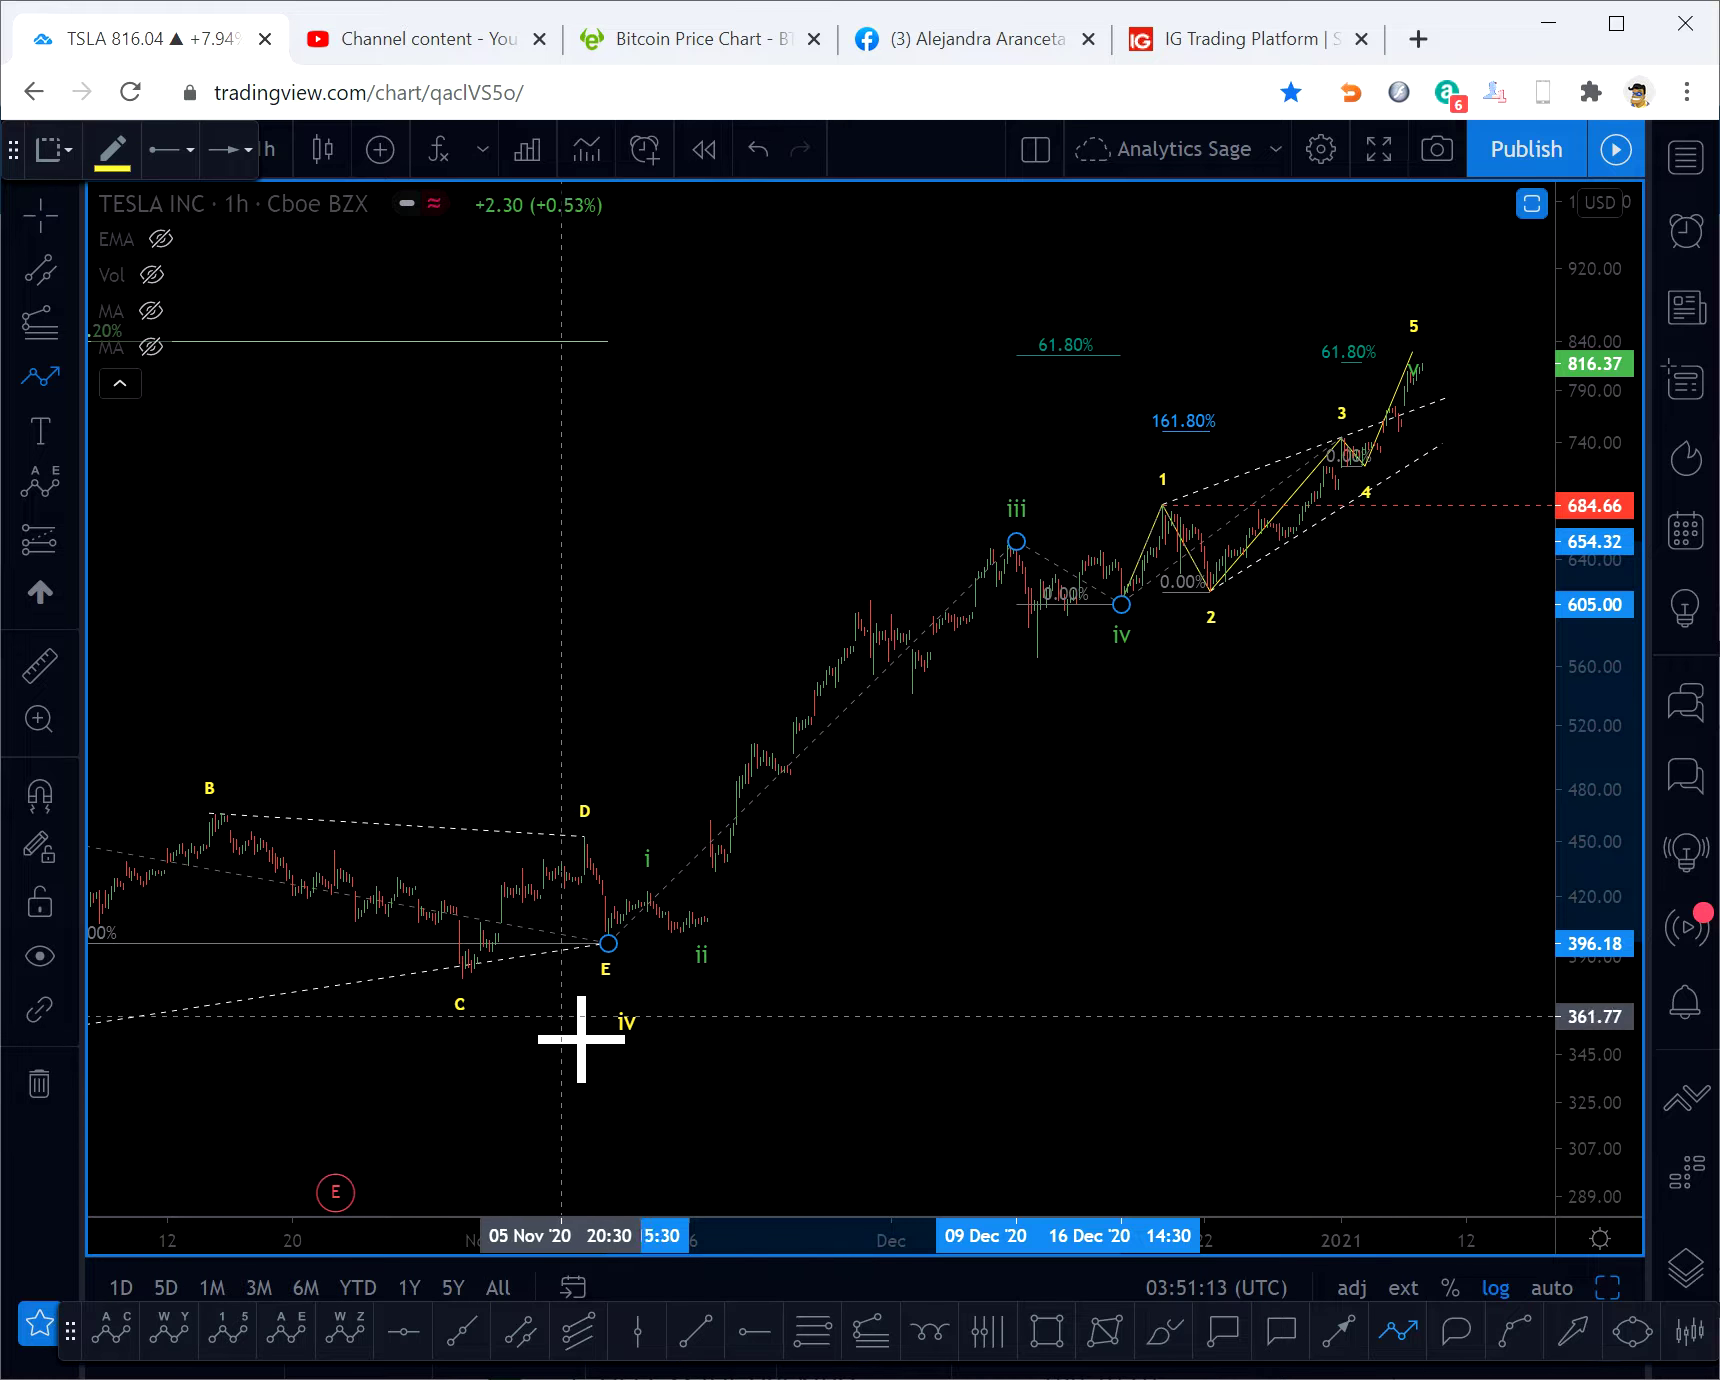
pyautogui.click(581, 991)
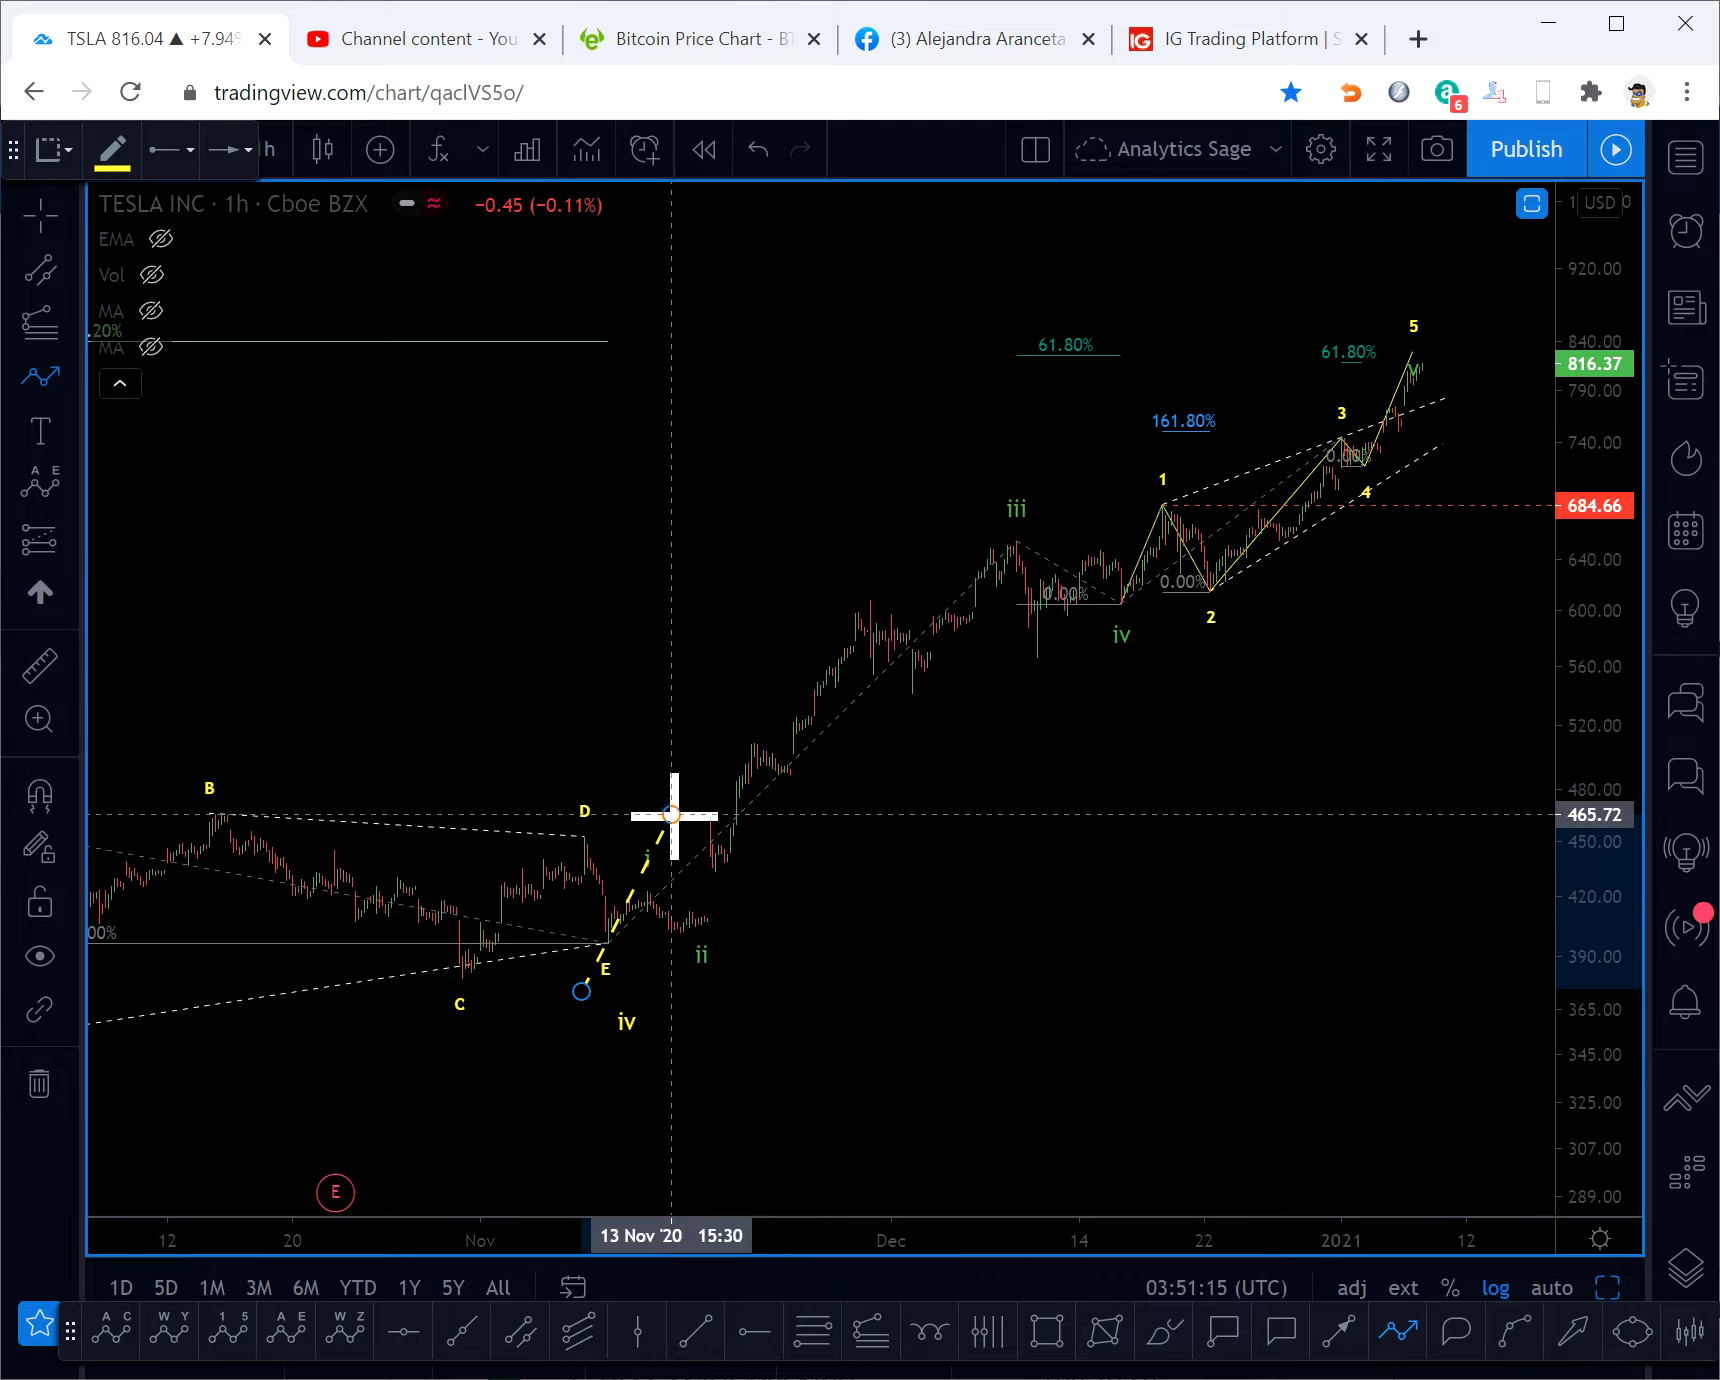
pyautogui.click(975, 499)
pyautogui.click(1087, 664)
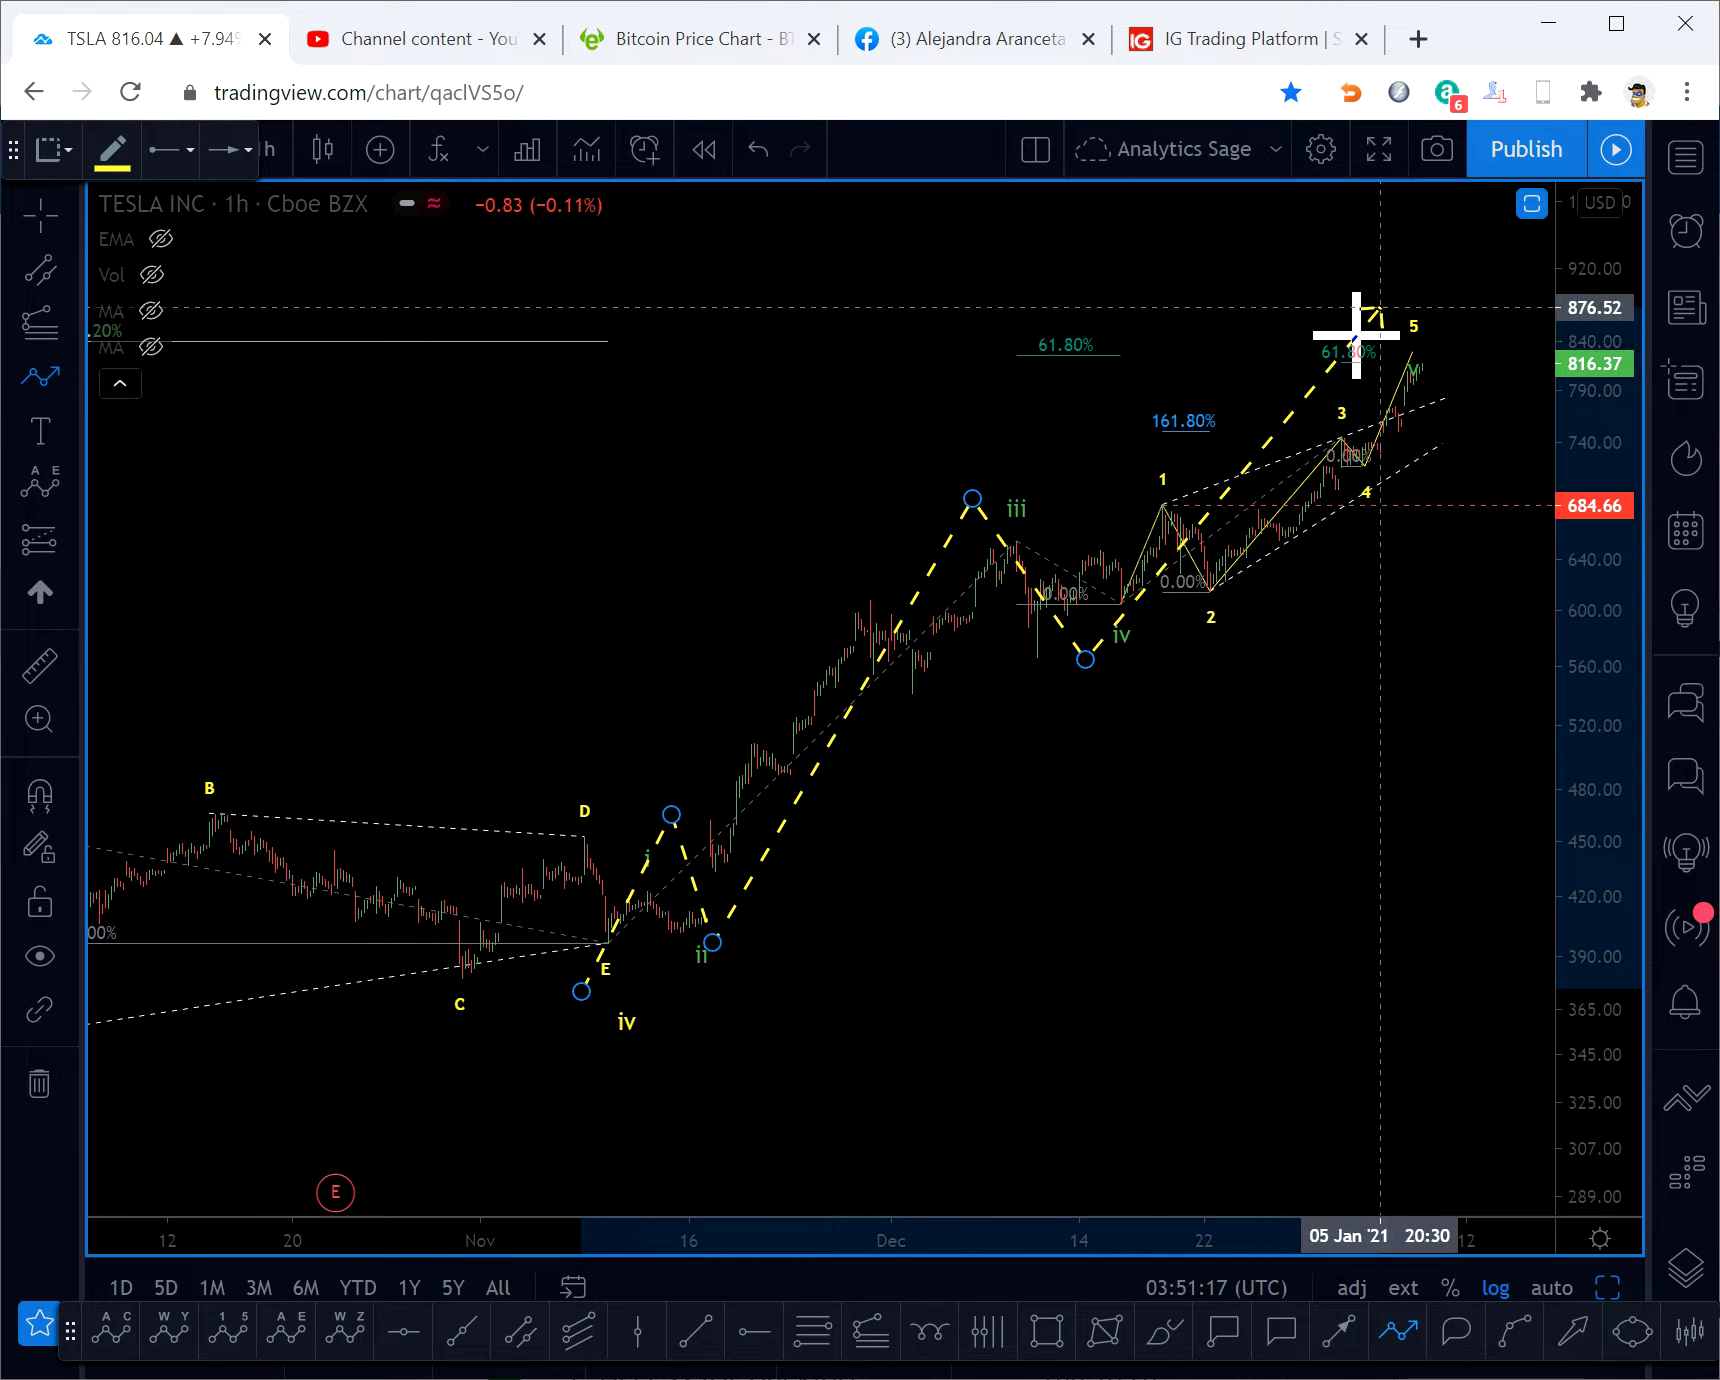
pyautogui.press('Escape')
# - Draw a rectangle around the 61.80% level above green waves iii and iv, from about 812 to 842, and accept its default style
pyautogui.moveTo(1602, 808); pyautogui.dragTo(1600, 500)
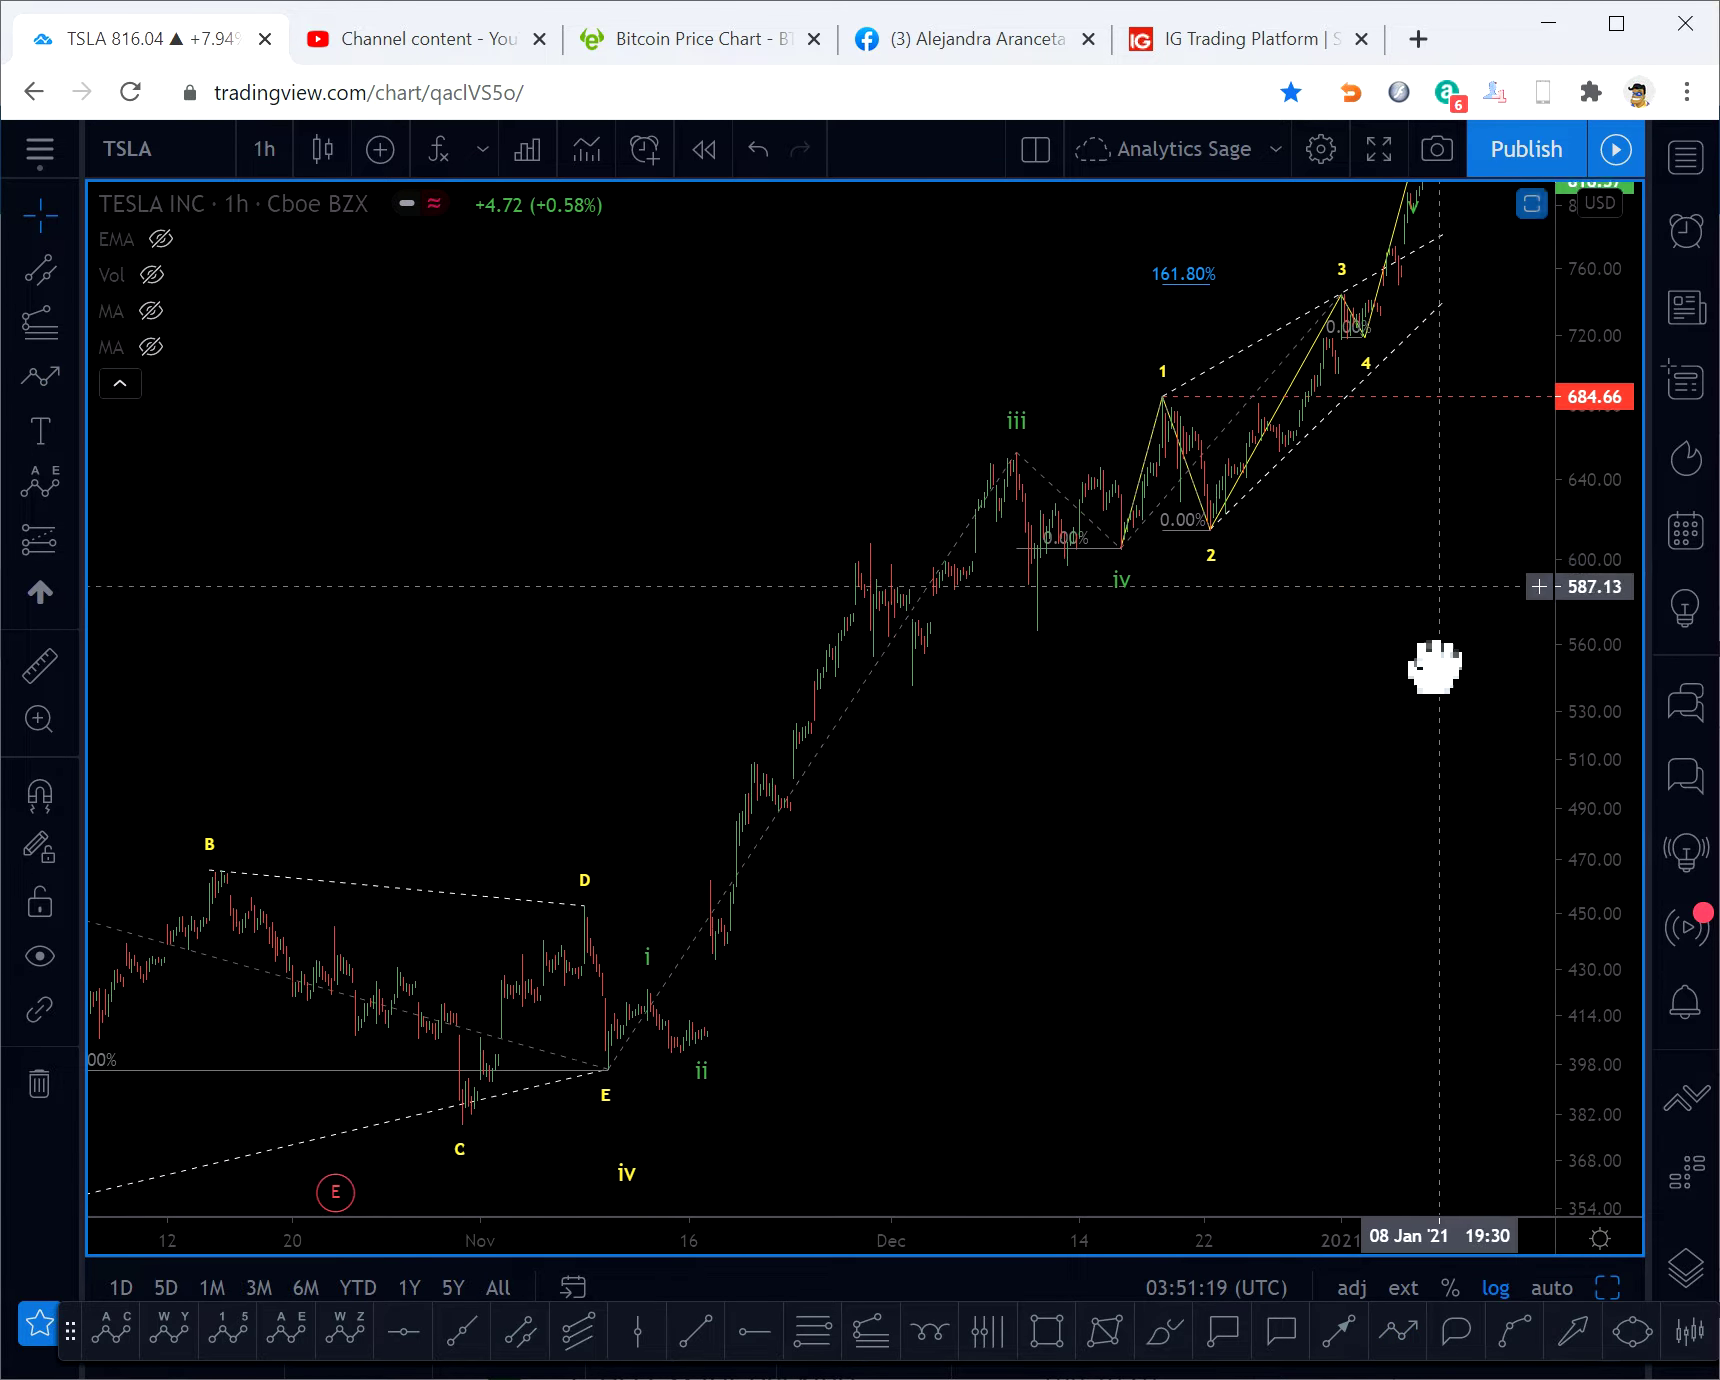
pyautogui.moveTo(1436, 598); pyautogui.dragTo(1422, 945)
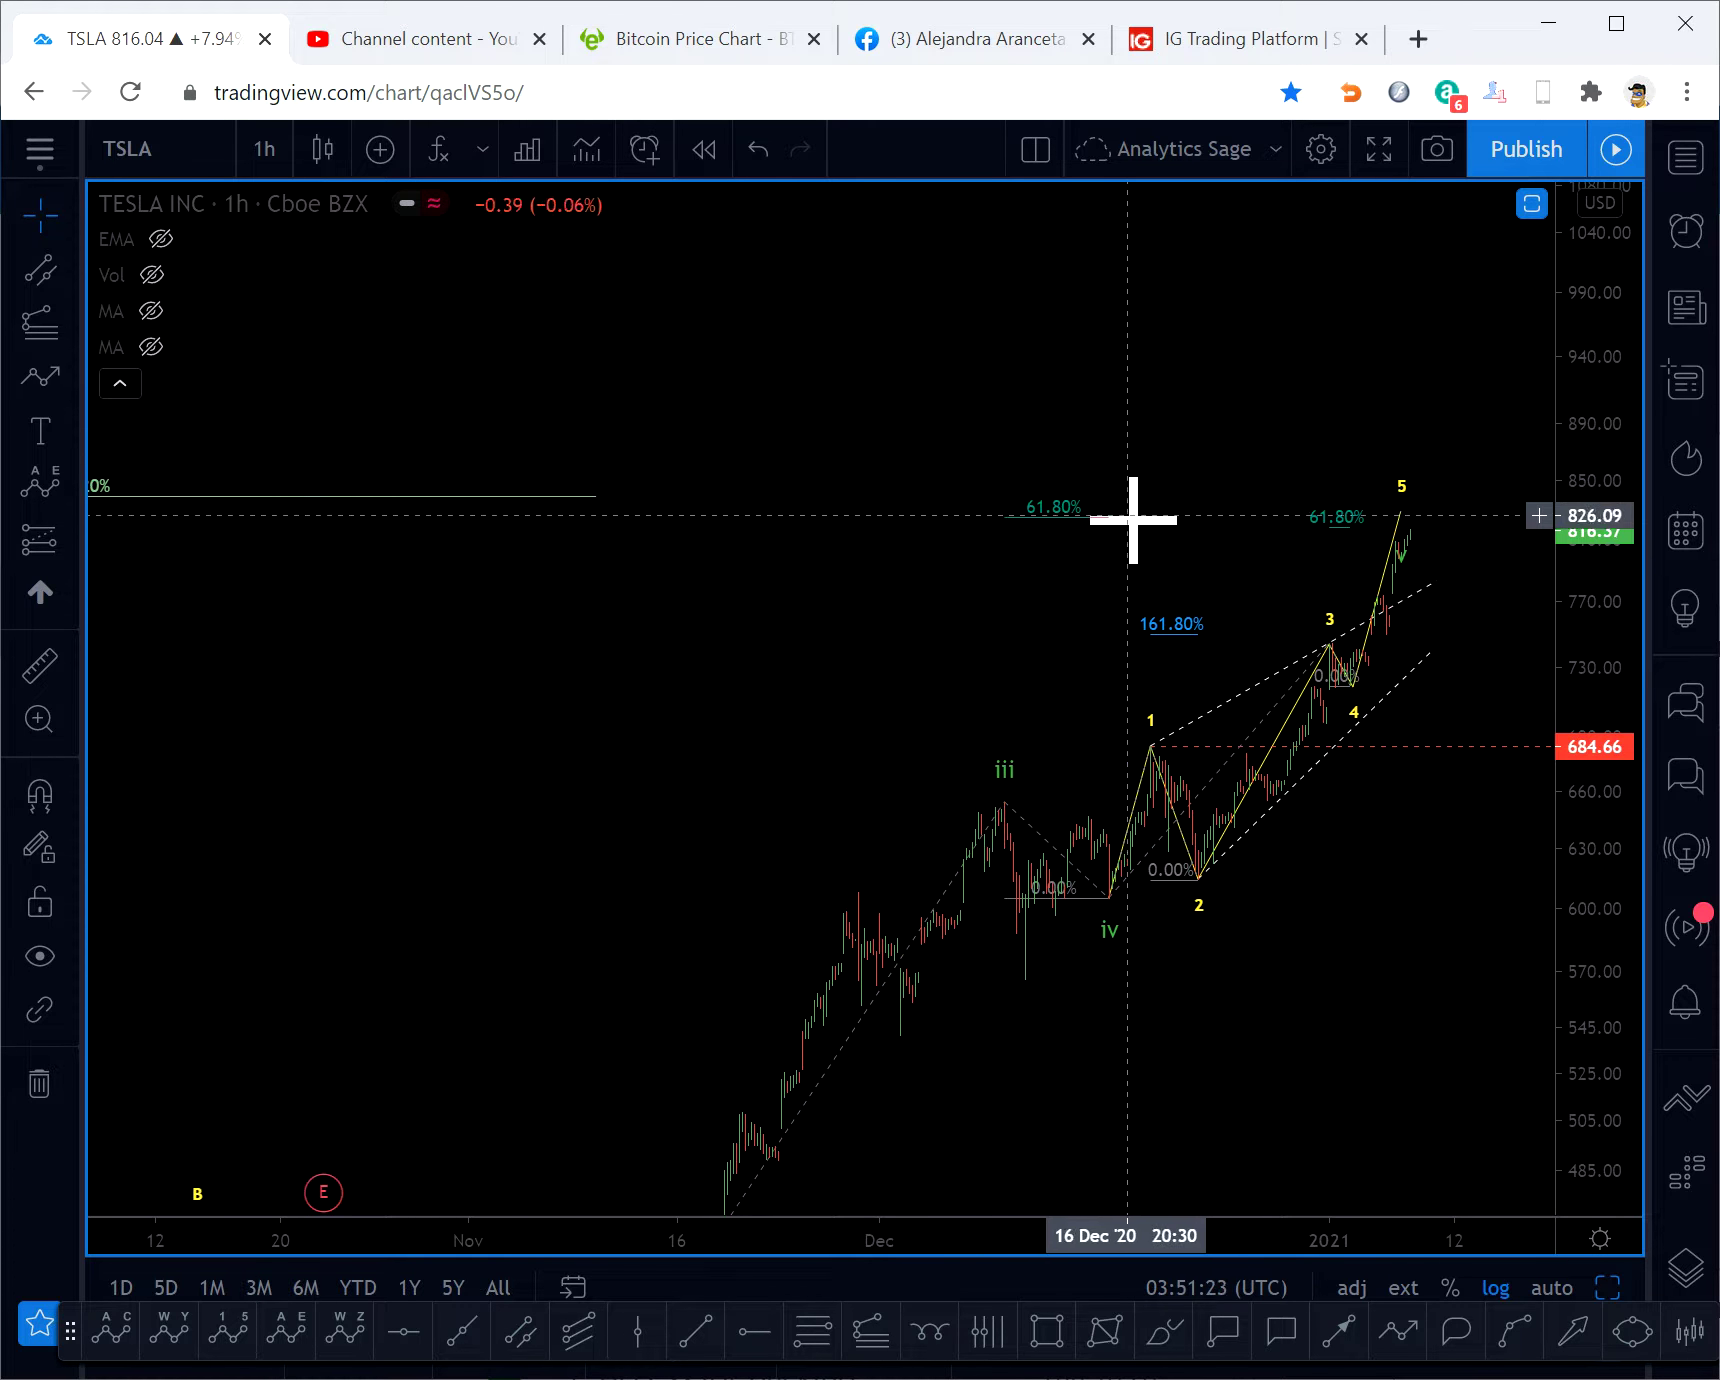
pyautogui.click(1052, 1338)
pyautogui.moveTo(983, 494); pyautogui.dragTo(1148, 528)
pyautogui.doubleClick(1148, 528)
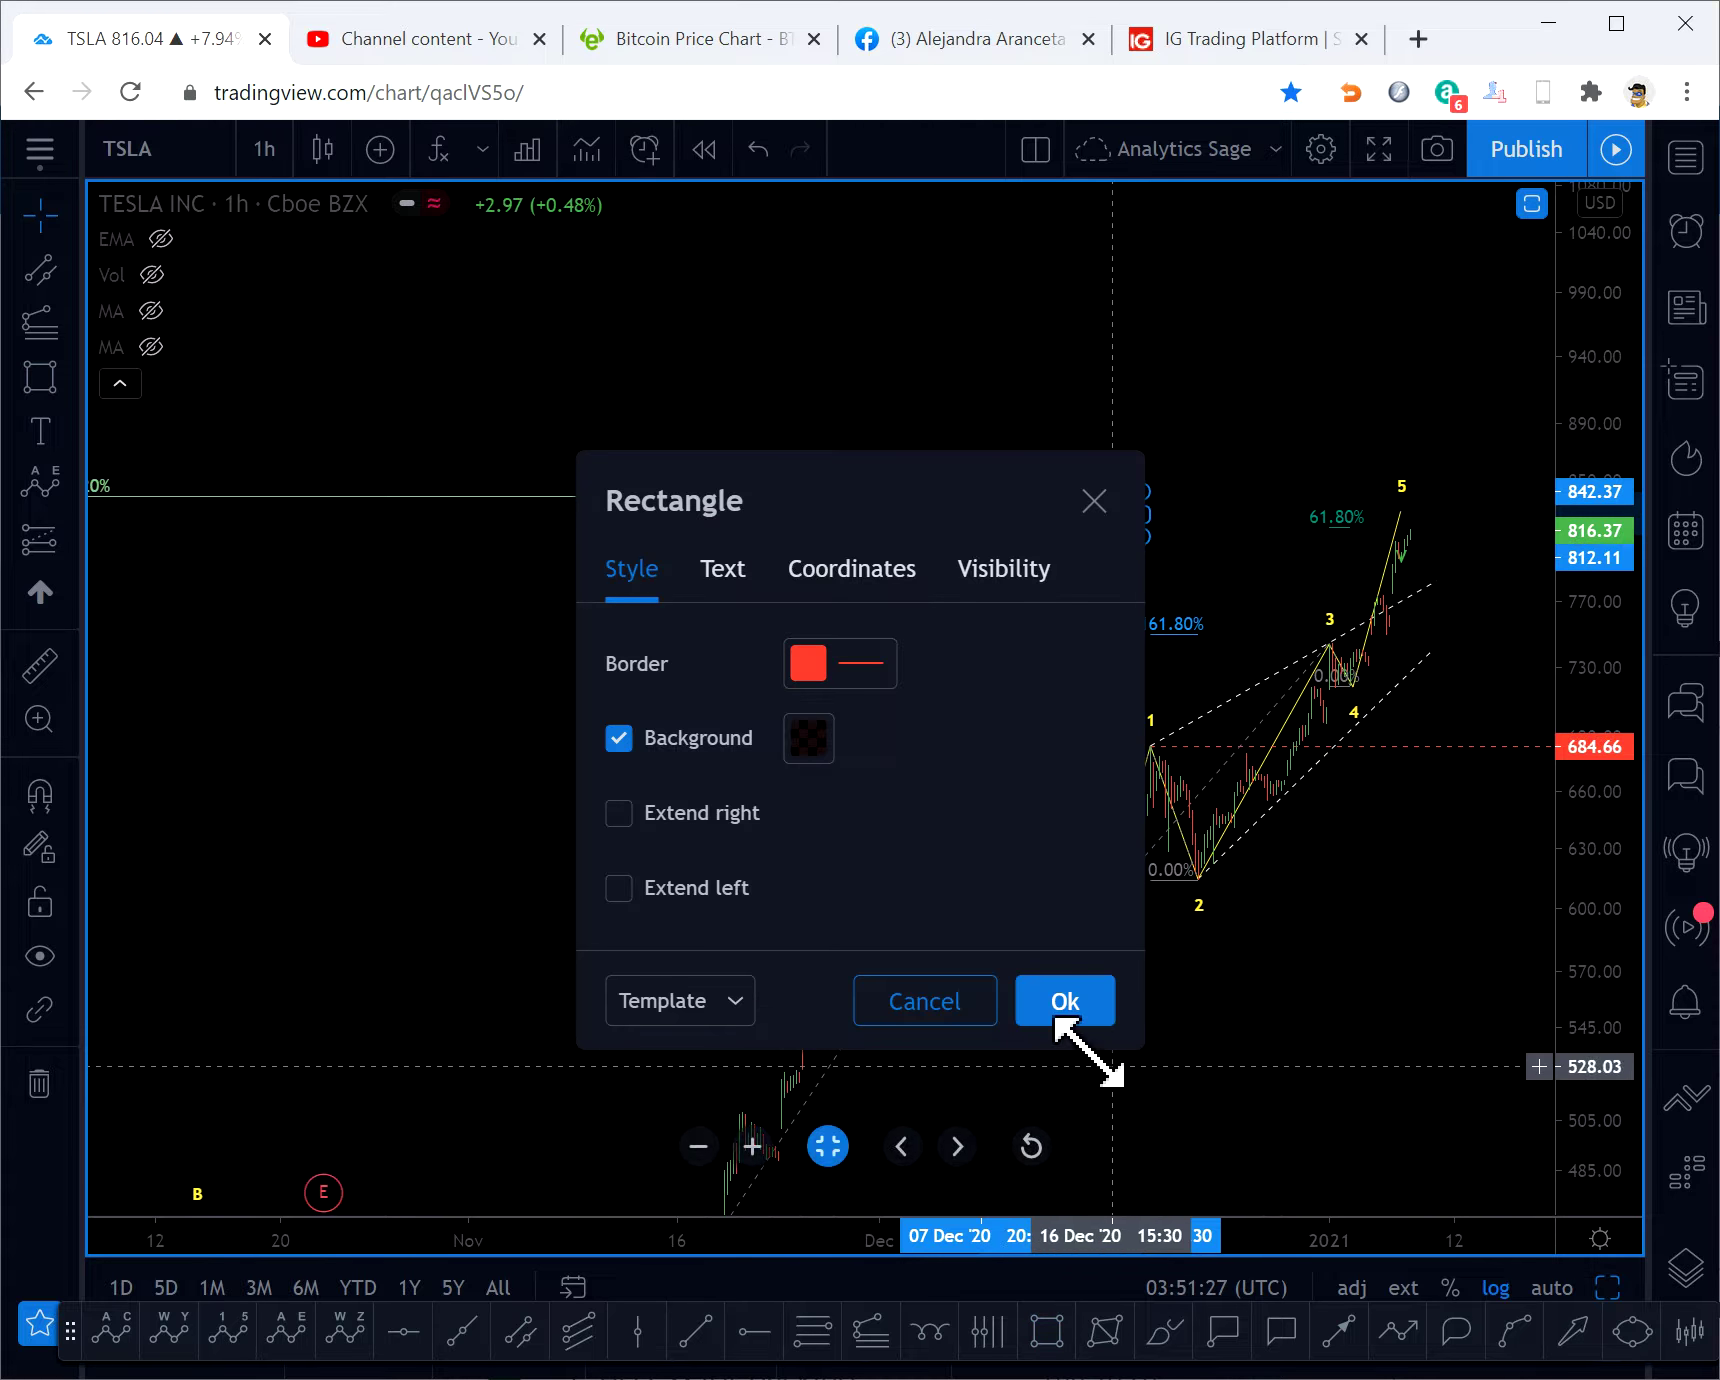
pyautogui.click(1085, 1004)
pyautogui.scroll(5, 1263, 1060)
pyautogui.moveTo(1588, 1135); pyautogui.dragTo(1576, 880)
pyautogui.moveTo(1305, 1015); pyautogui.dragTo(1359, 961)
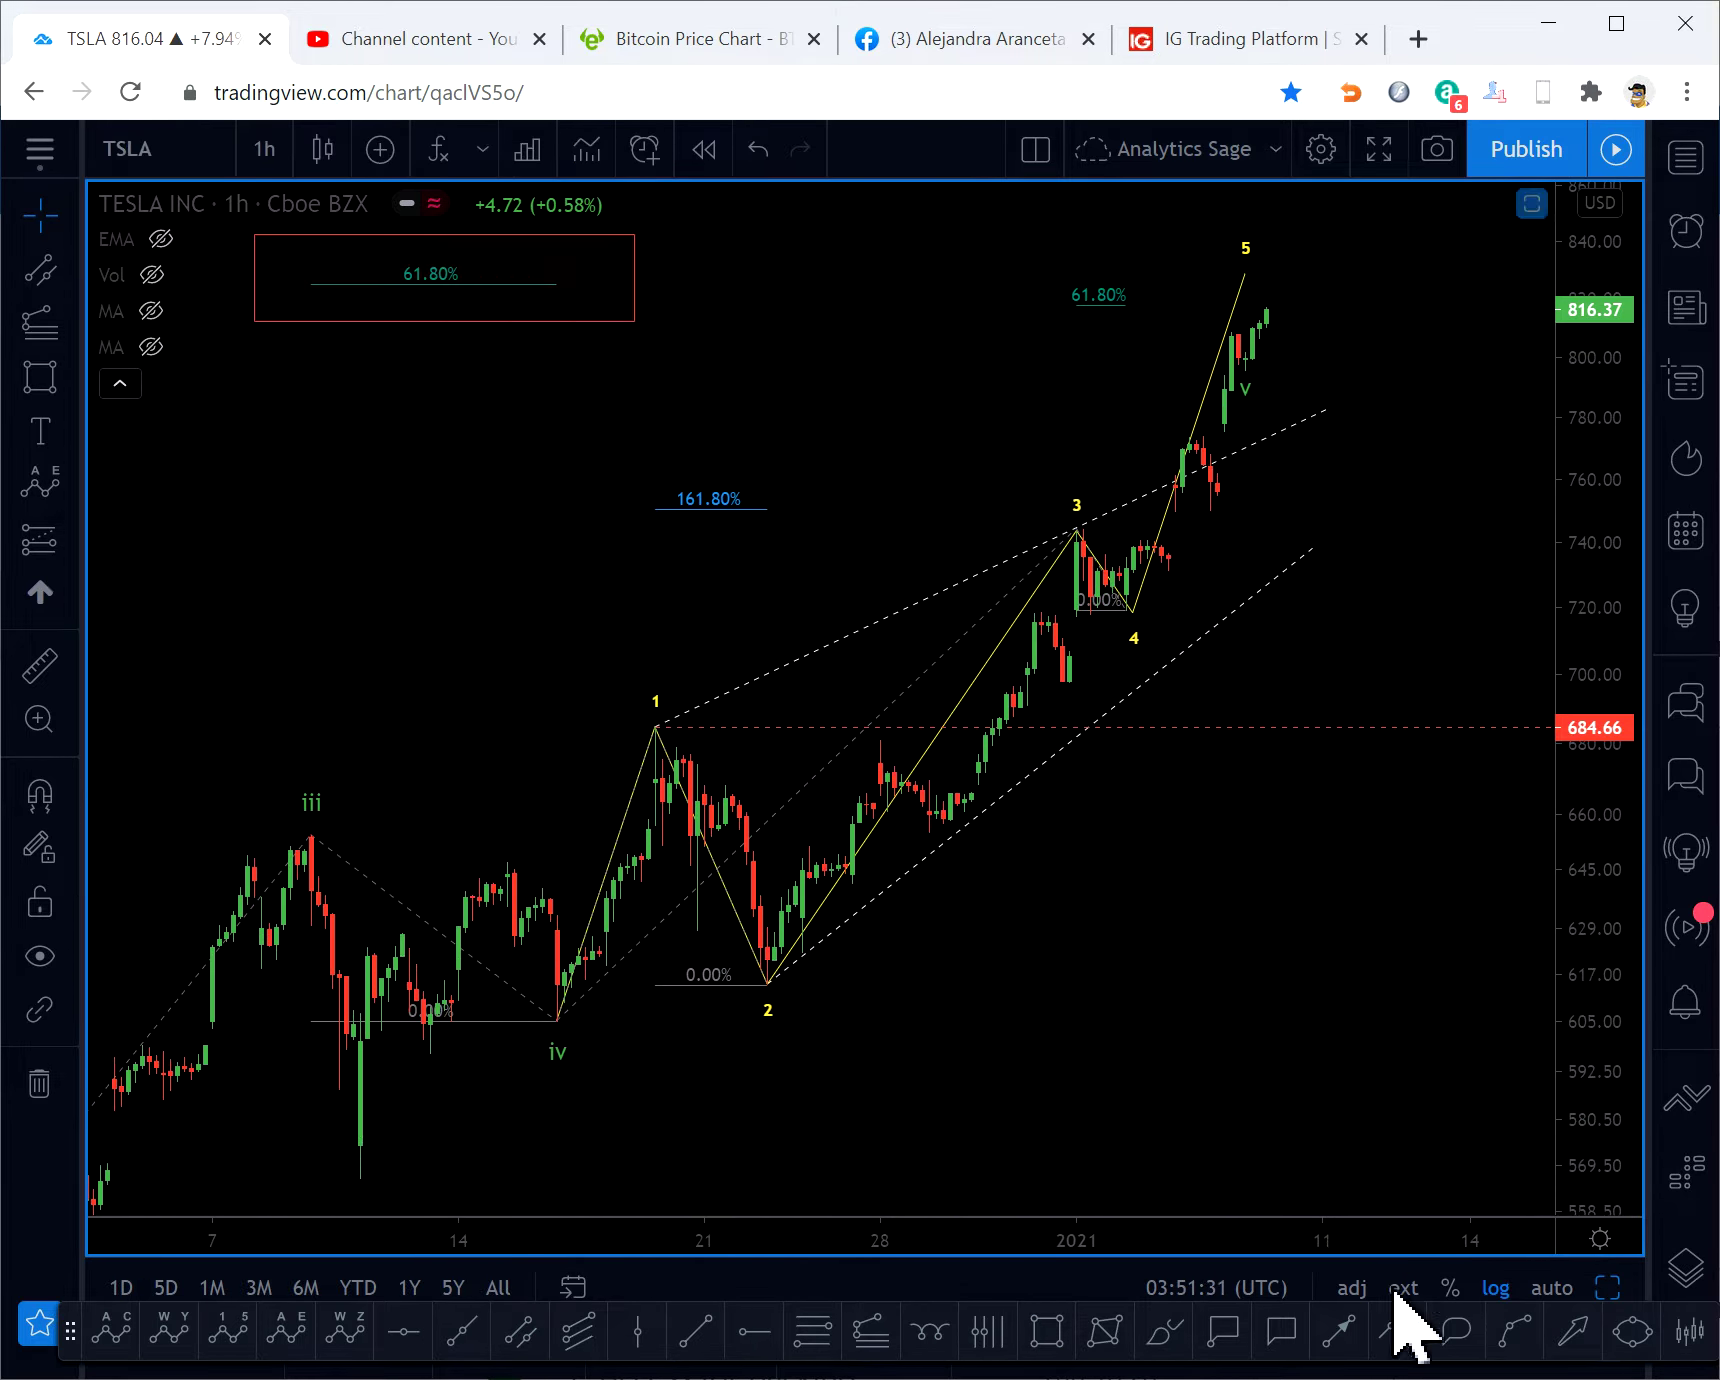
pyautogui.click(1372, 1330)
pyautogui.click(601, 1040)
pyautogui.click(657, 684)
pyautogui.click(825, 1013)
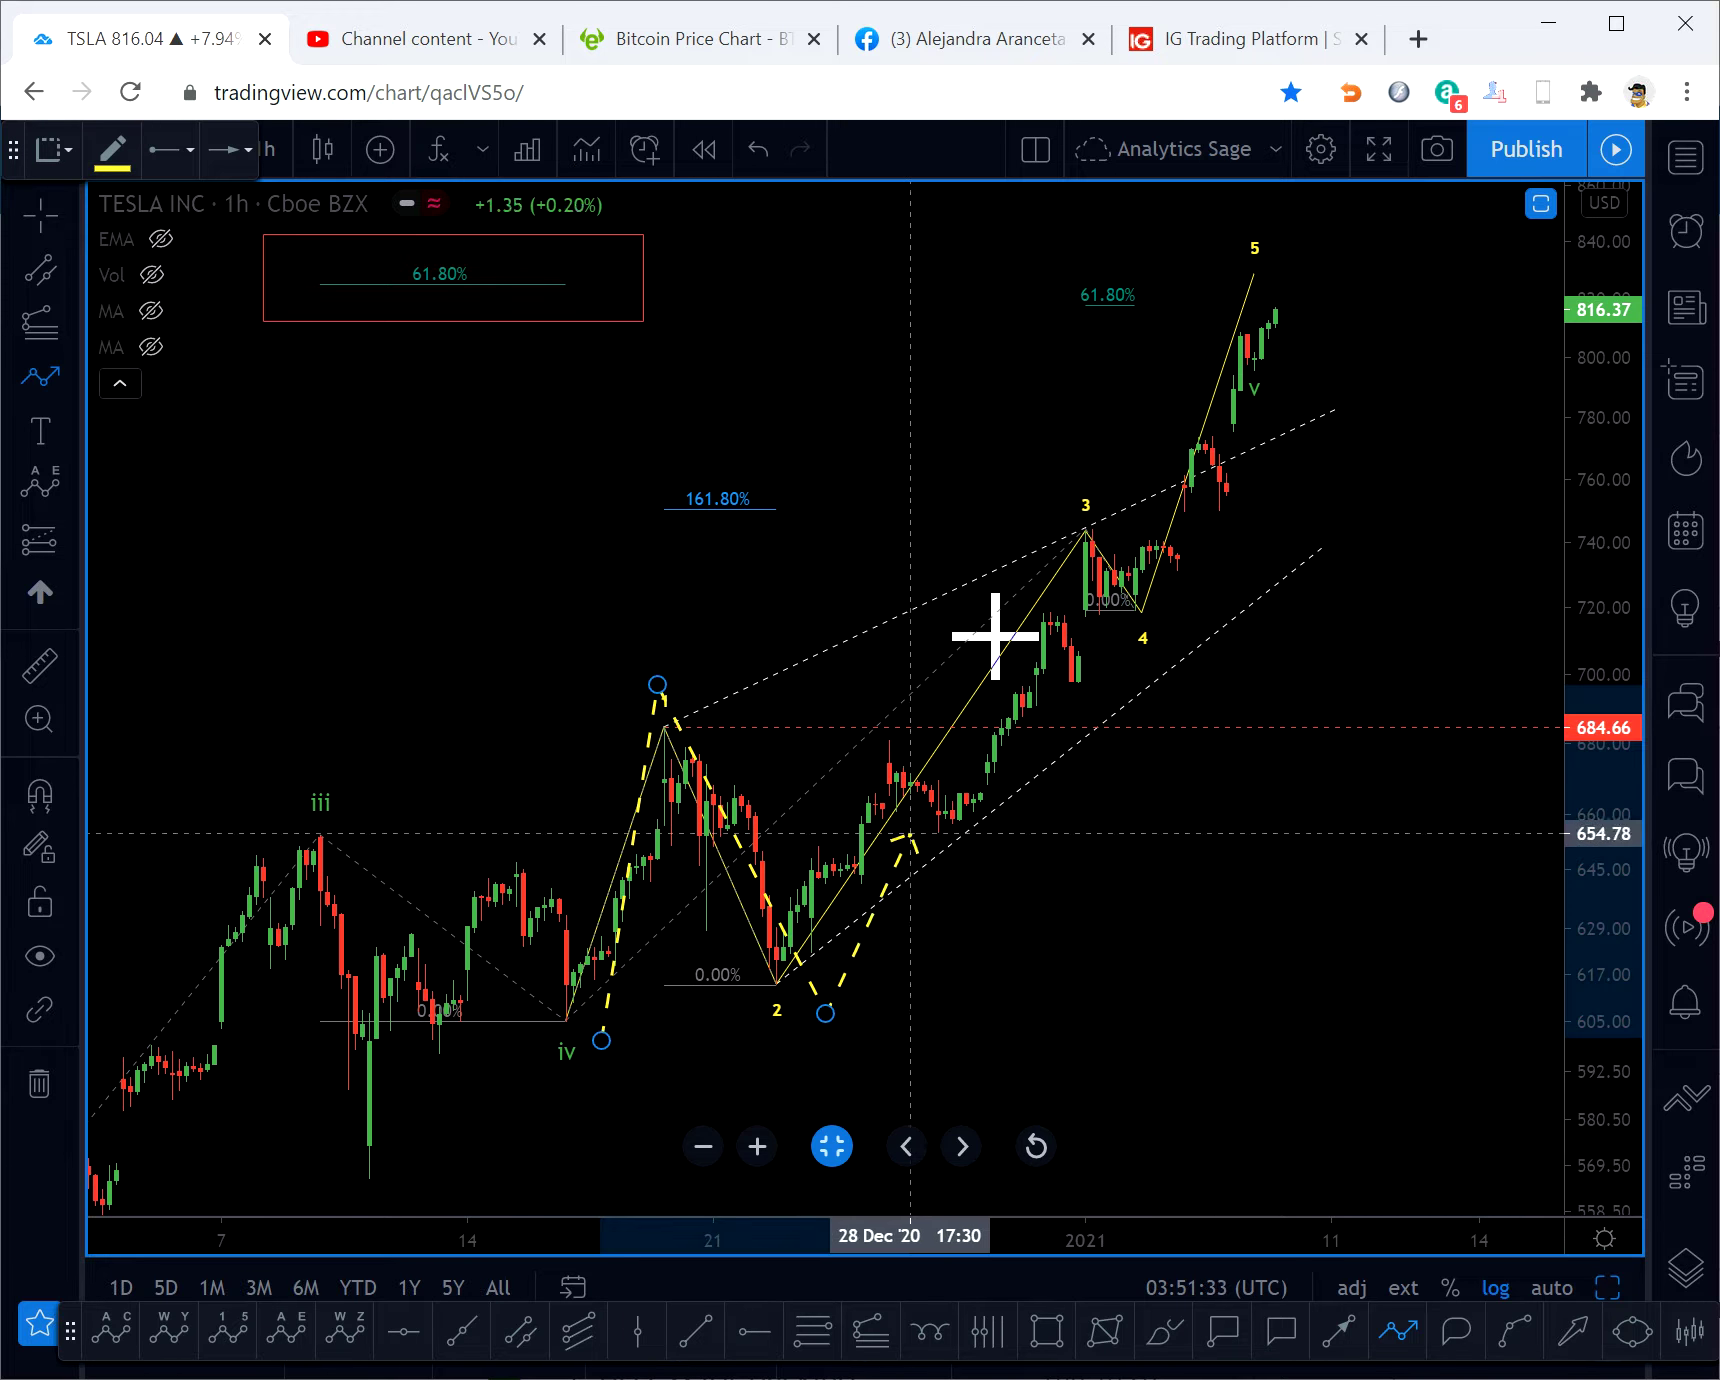
pyautogui.click(1065, 491)
pyautogui.click(1172, 625)
pyautogui.press('Escape')
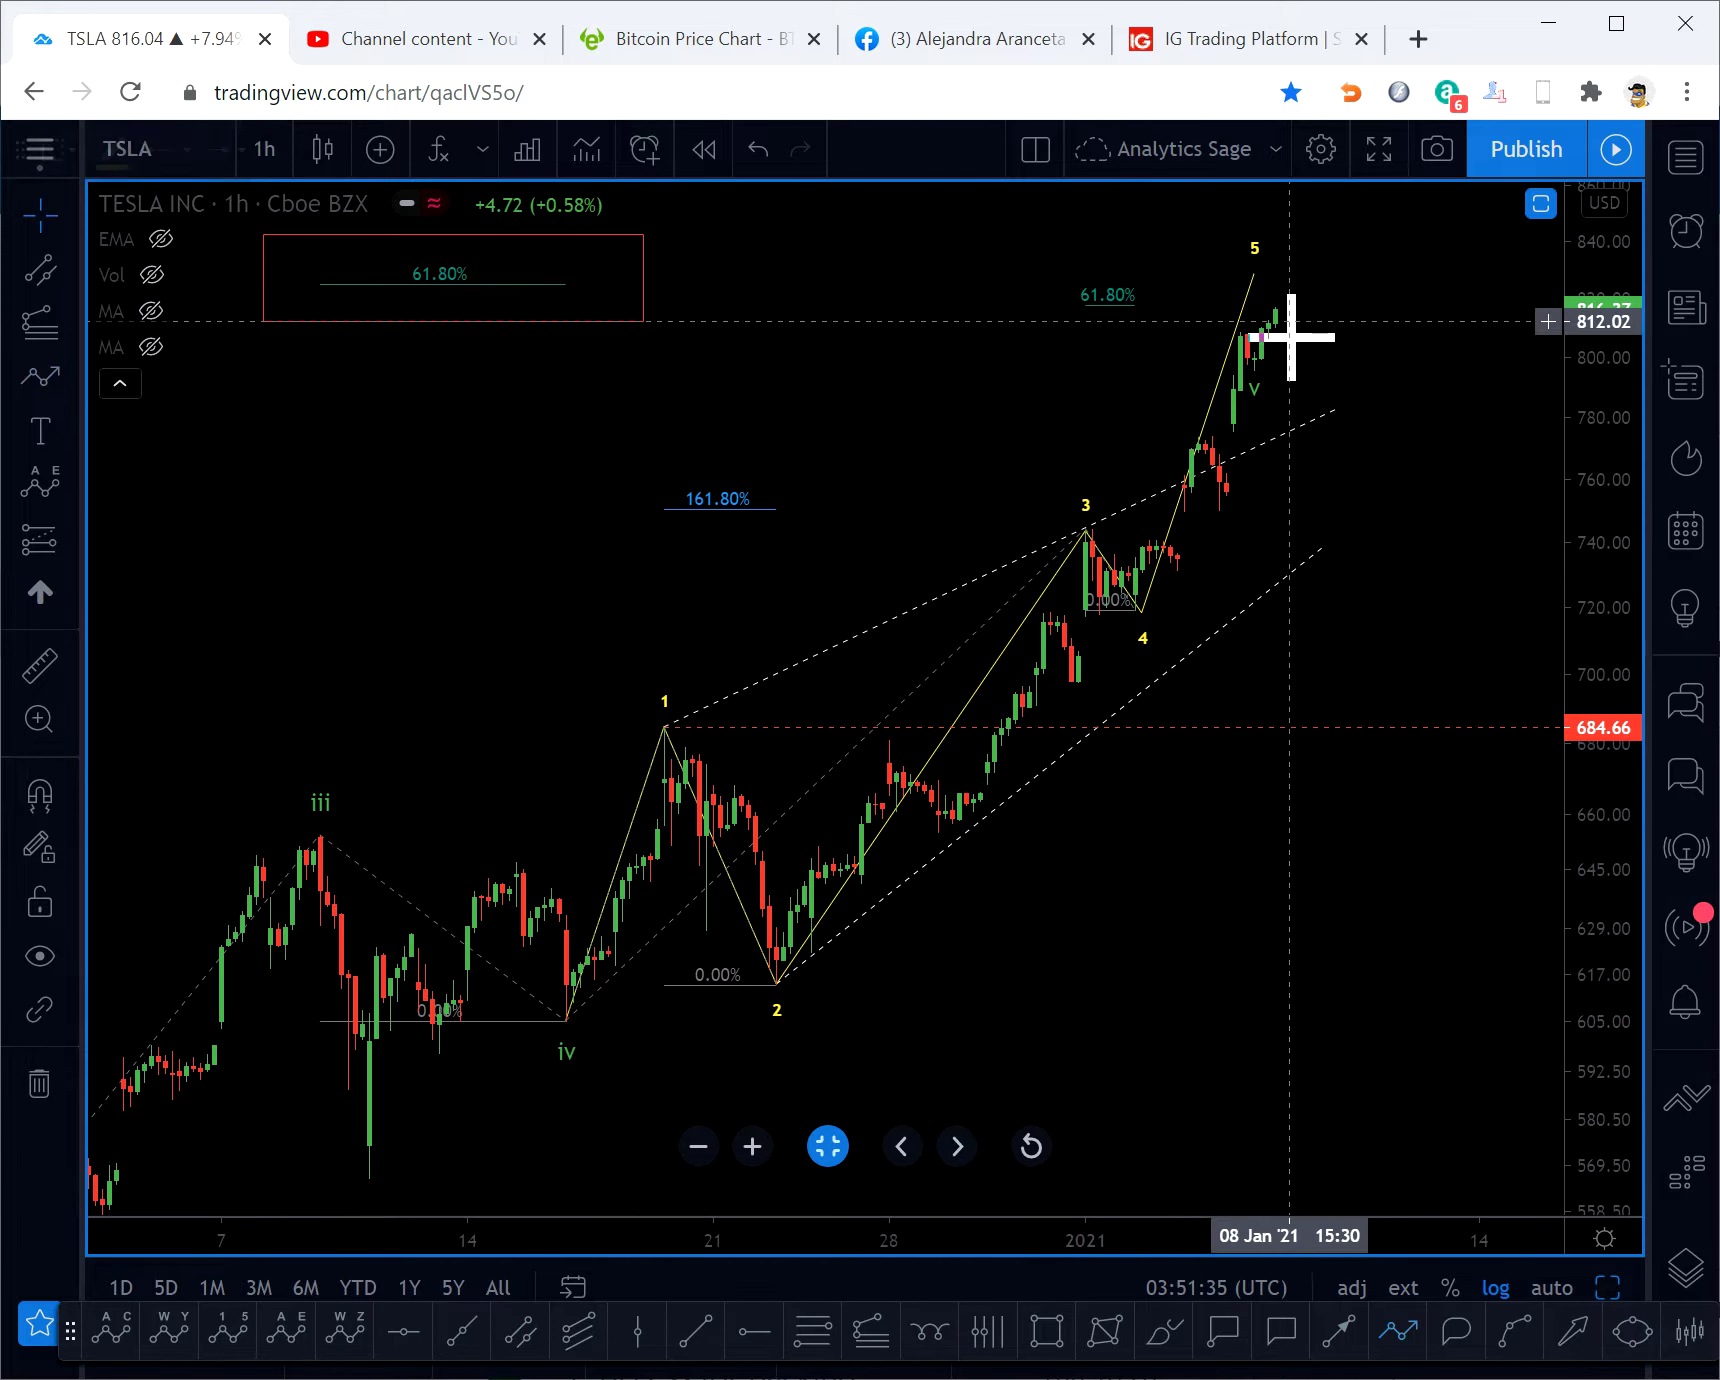
# - Draw a small rectangle around the 61.80% level above yellow waves 3 and 4, from about 813 to 831
pyautogui.click(1047, 1332)
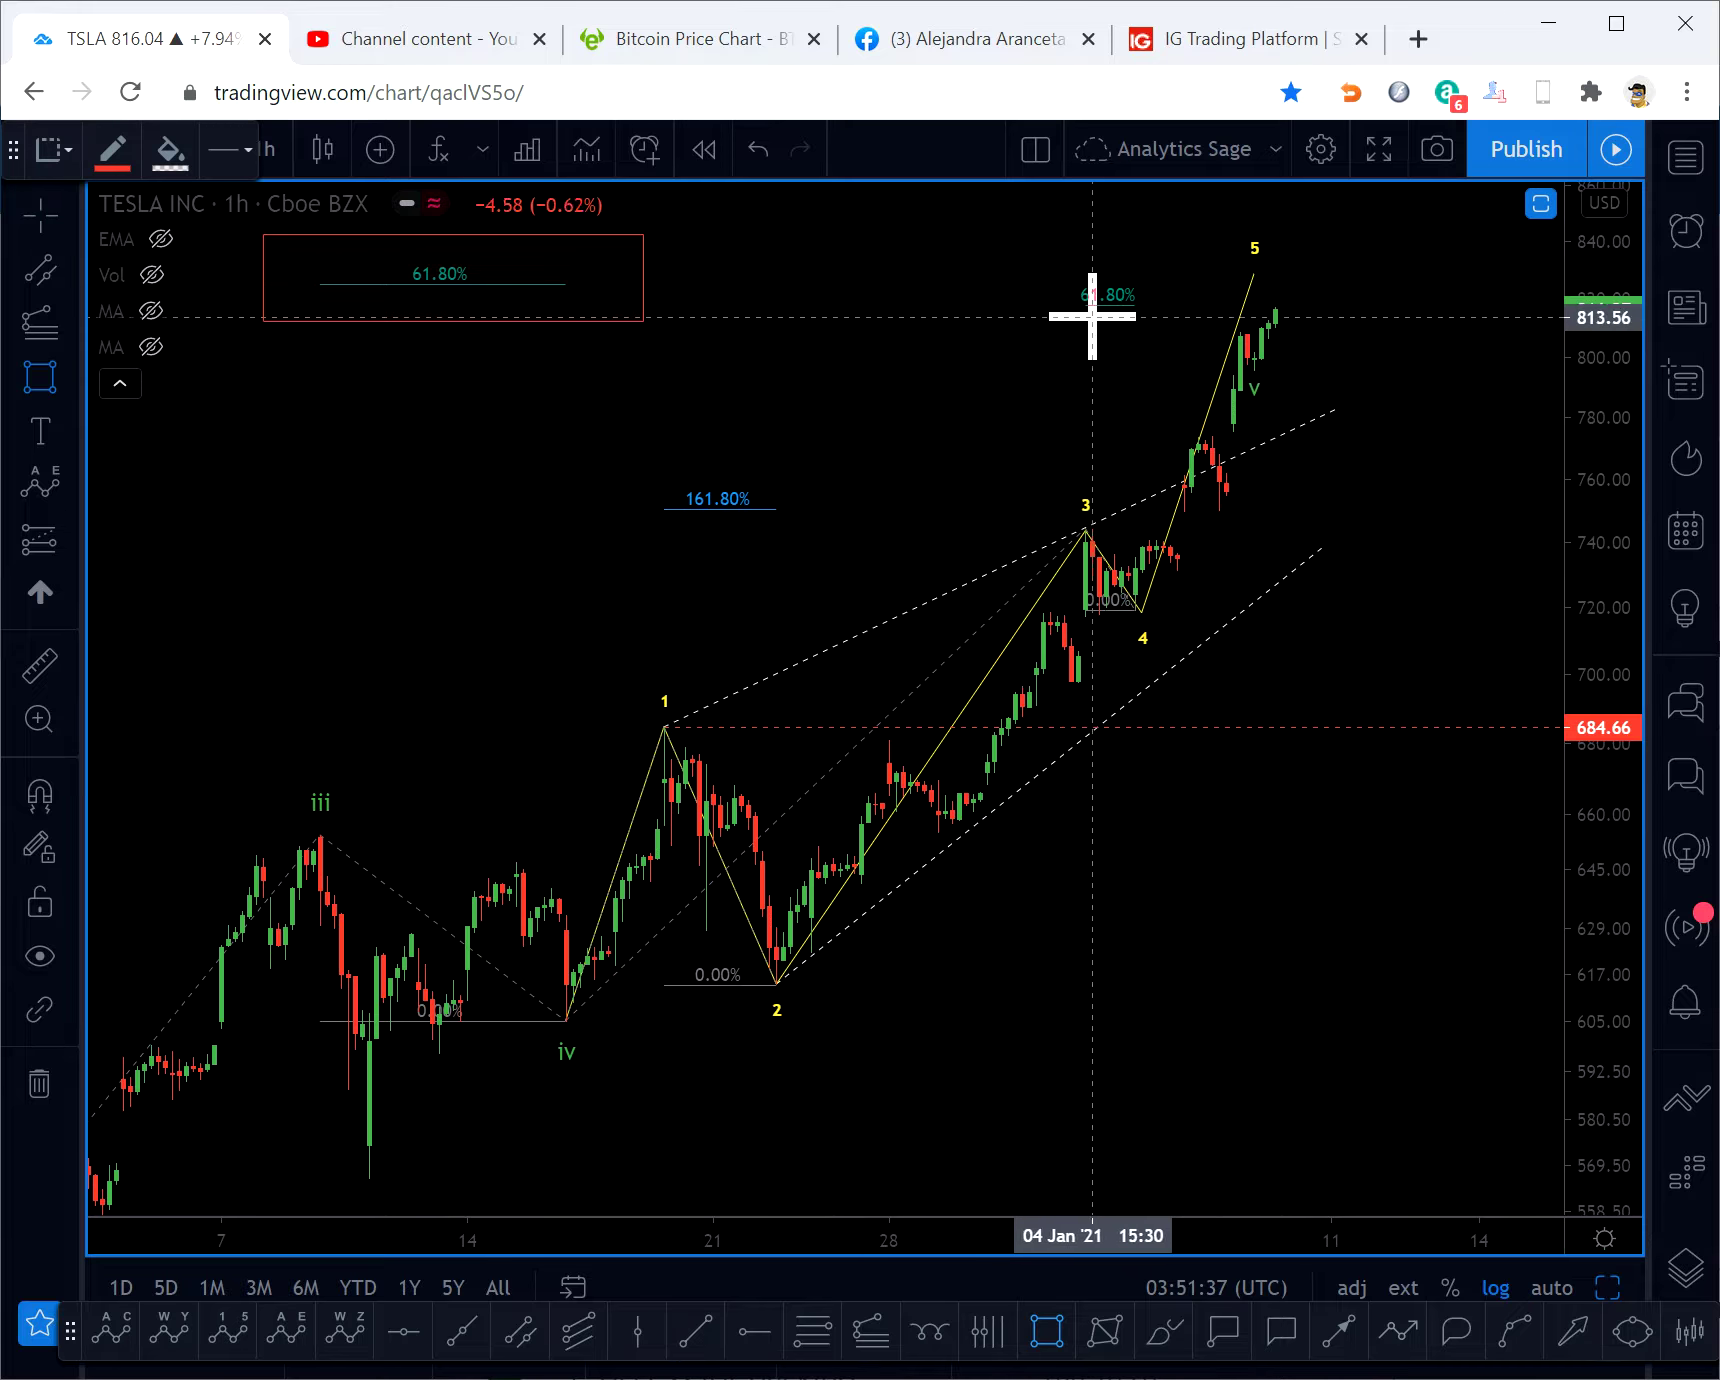
pyautogui.moveTo(1064, 266); pyautogui.dragTo(1149, 313)
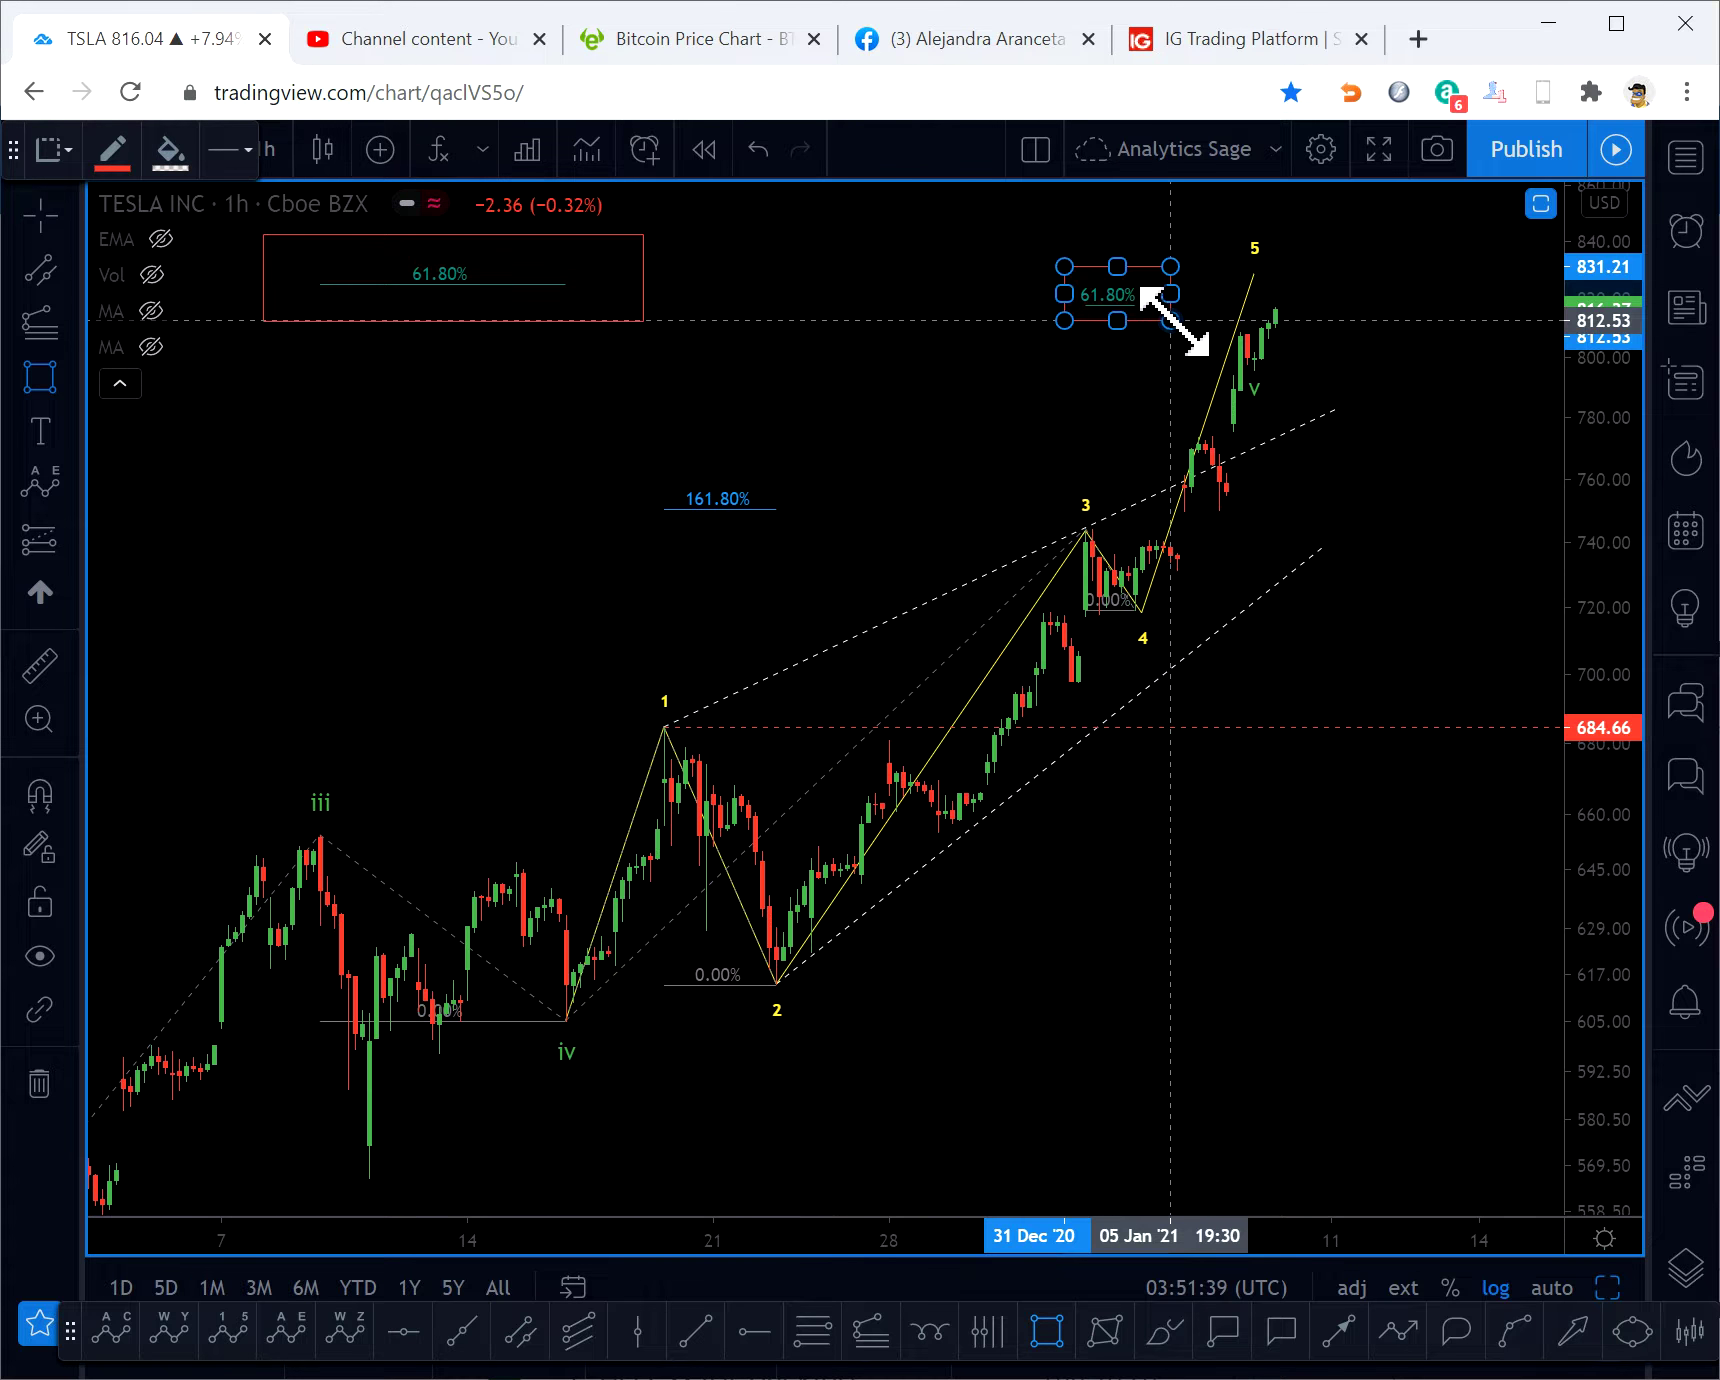
pyautogui.moveTo(1584, 427); pyautogui.dragTo(1584, 975)
pyautogui.scroll(-15, 1460, 955)
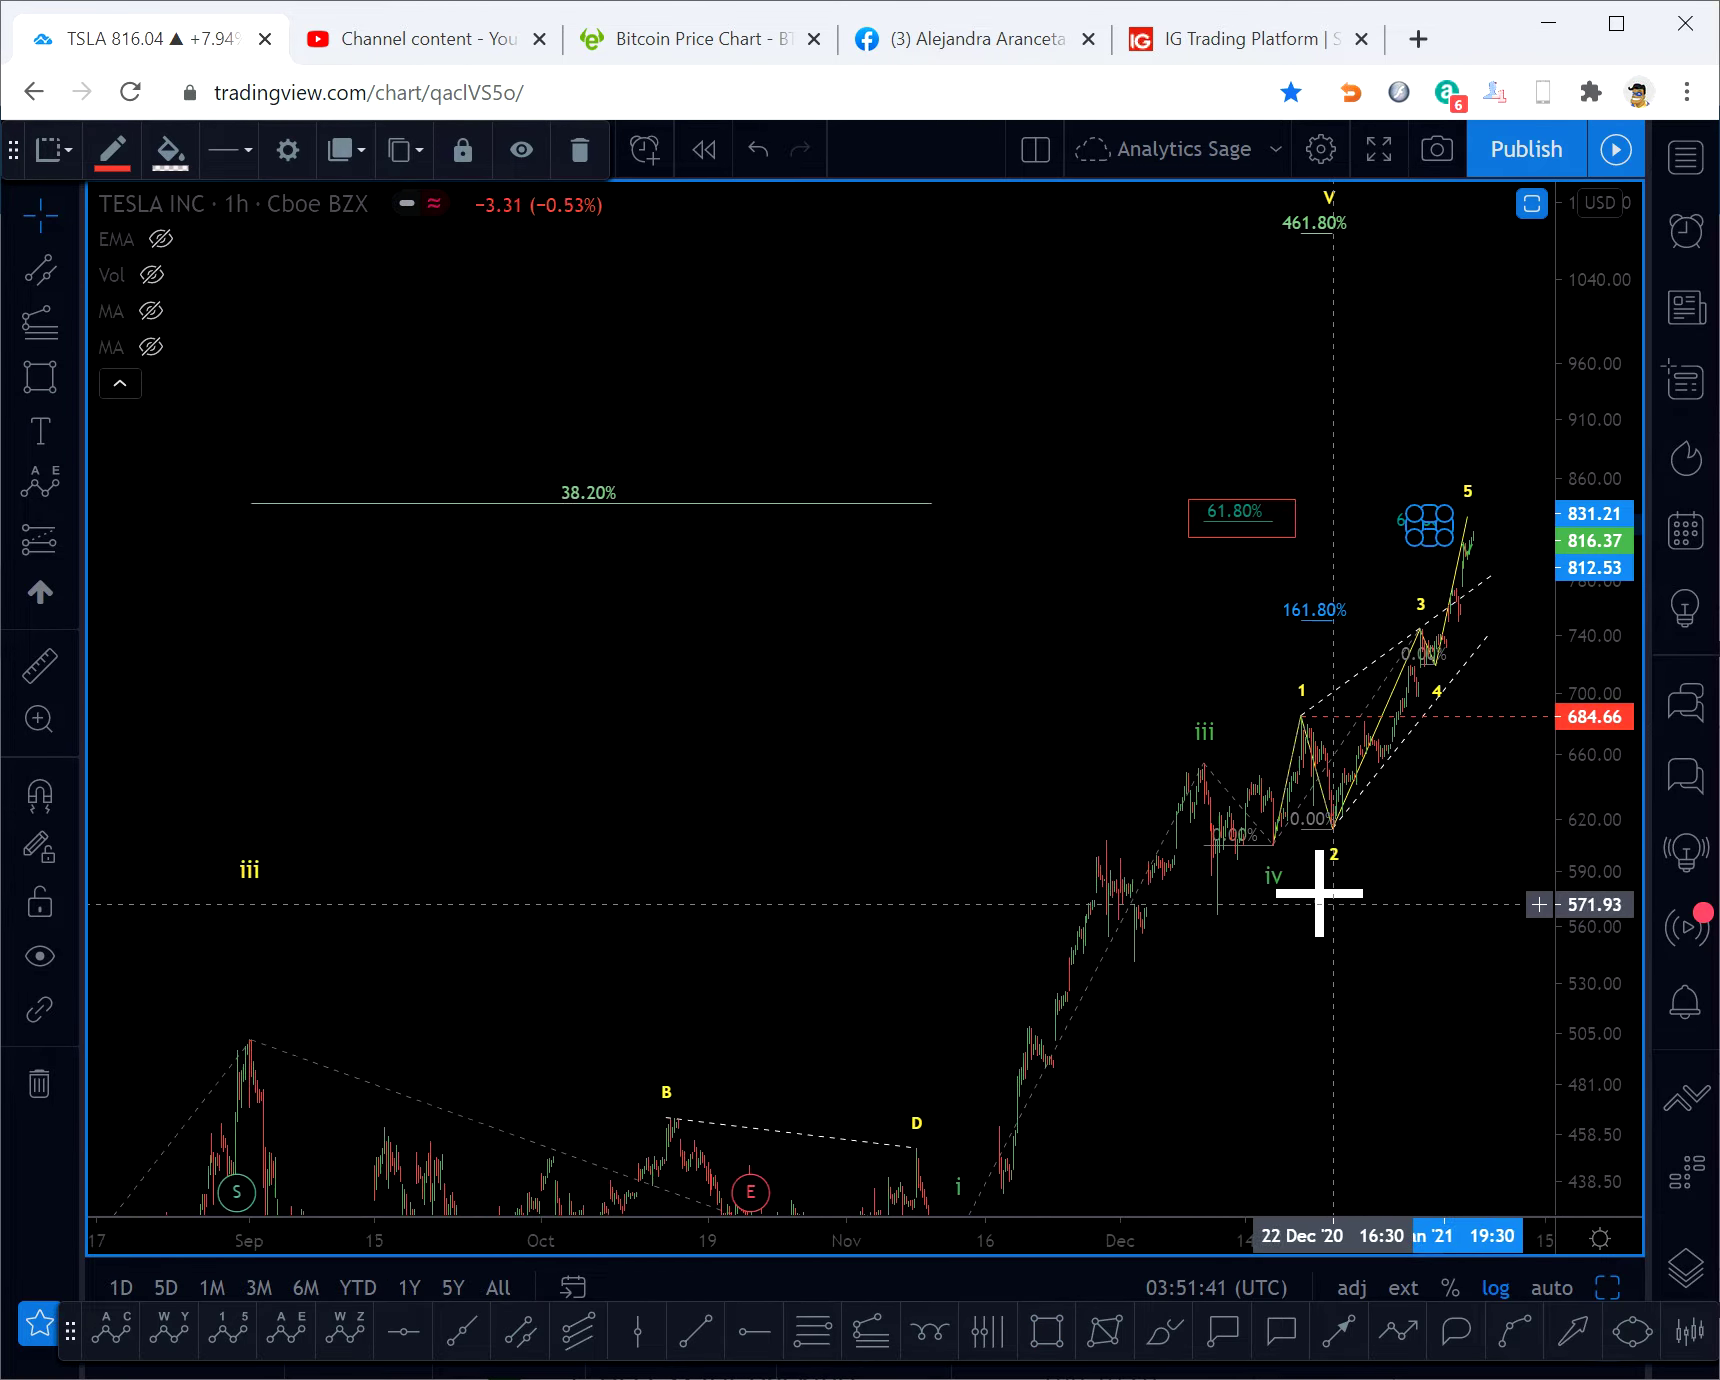
pyautogui.moveTo(1111, 804); pyautogui.dragTo(1104, 490)
pyautogui.moveTo(1578, 468); pyautogui.dragTo(1593, 814)
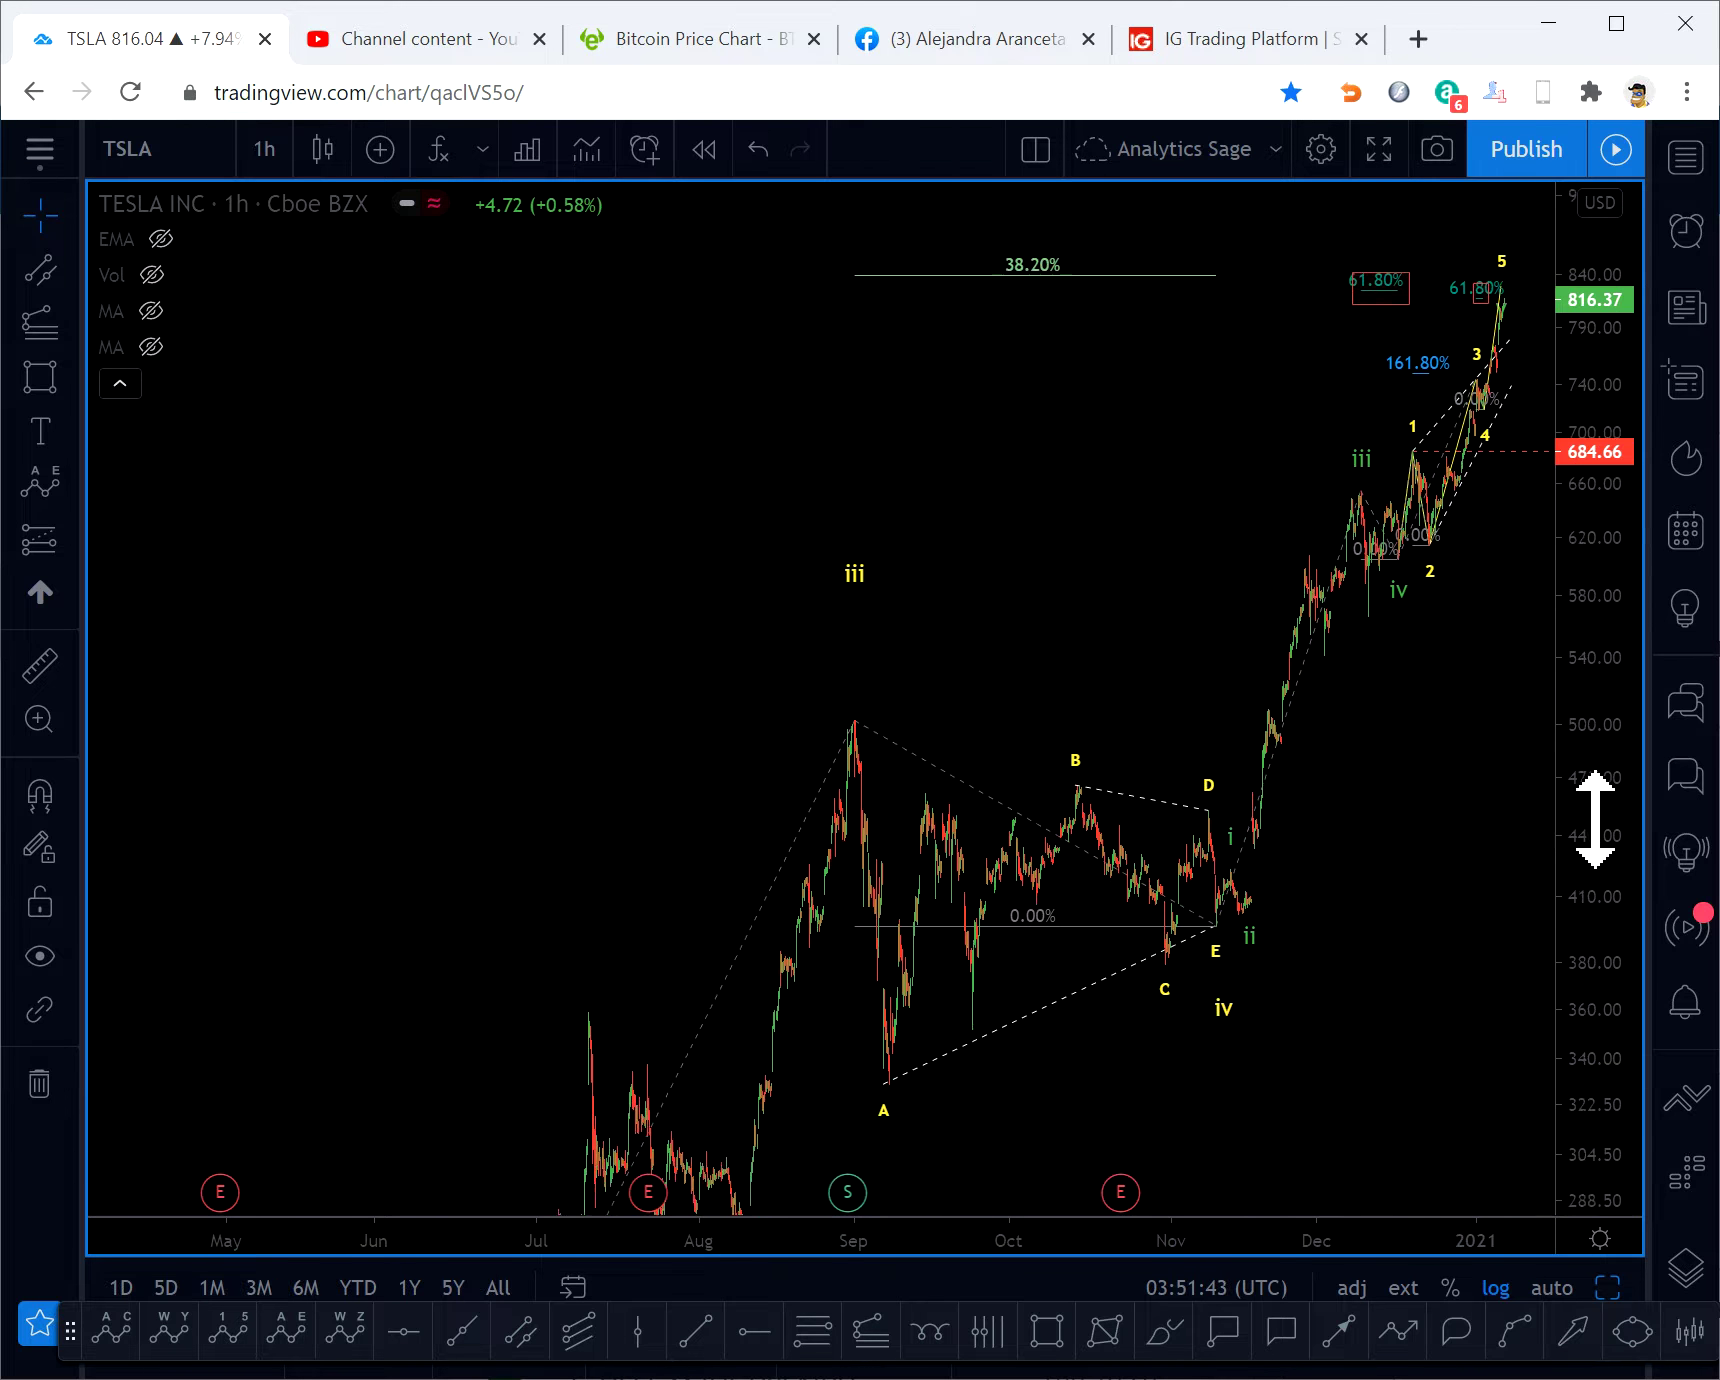
pyautogui.scroll(-5, 1140, 990)
pyautogui.moveTo(852, 730); pyautogui.dragTo(862, 346)
pyautogui.click(1403, 1338)
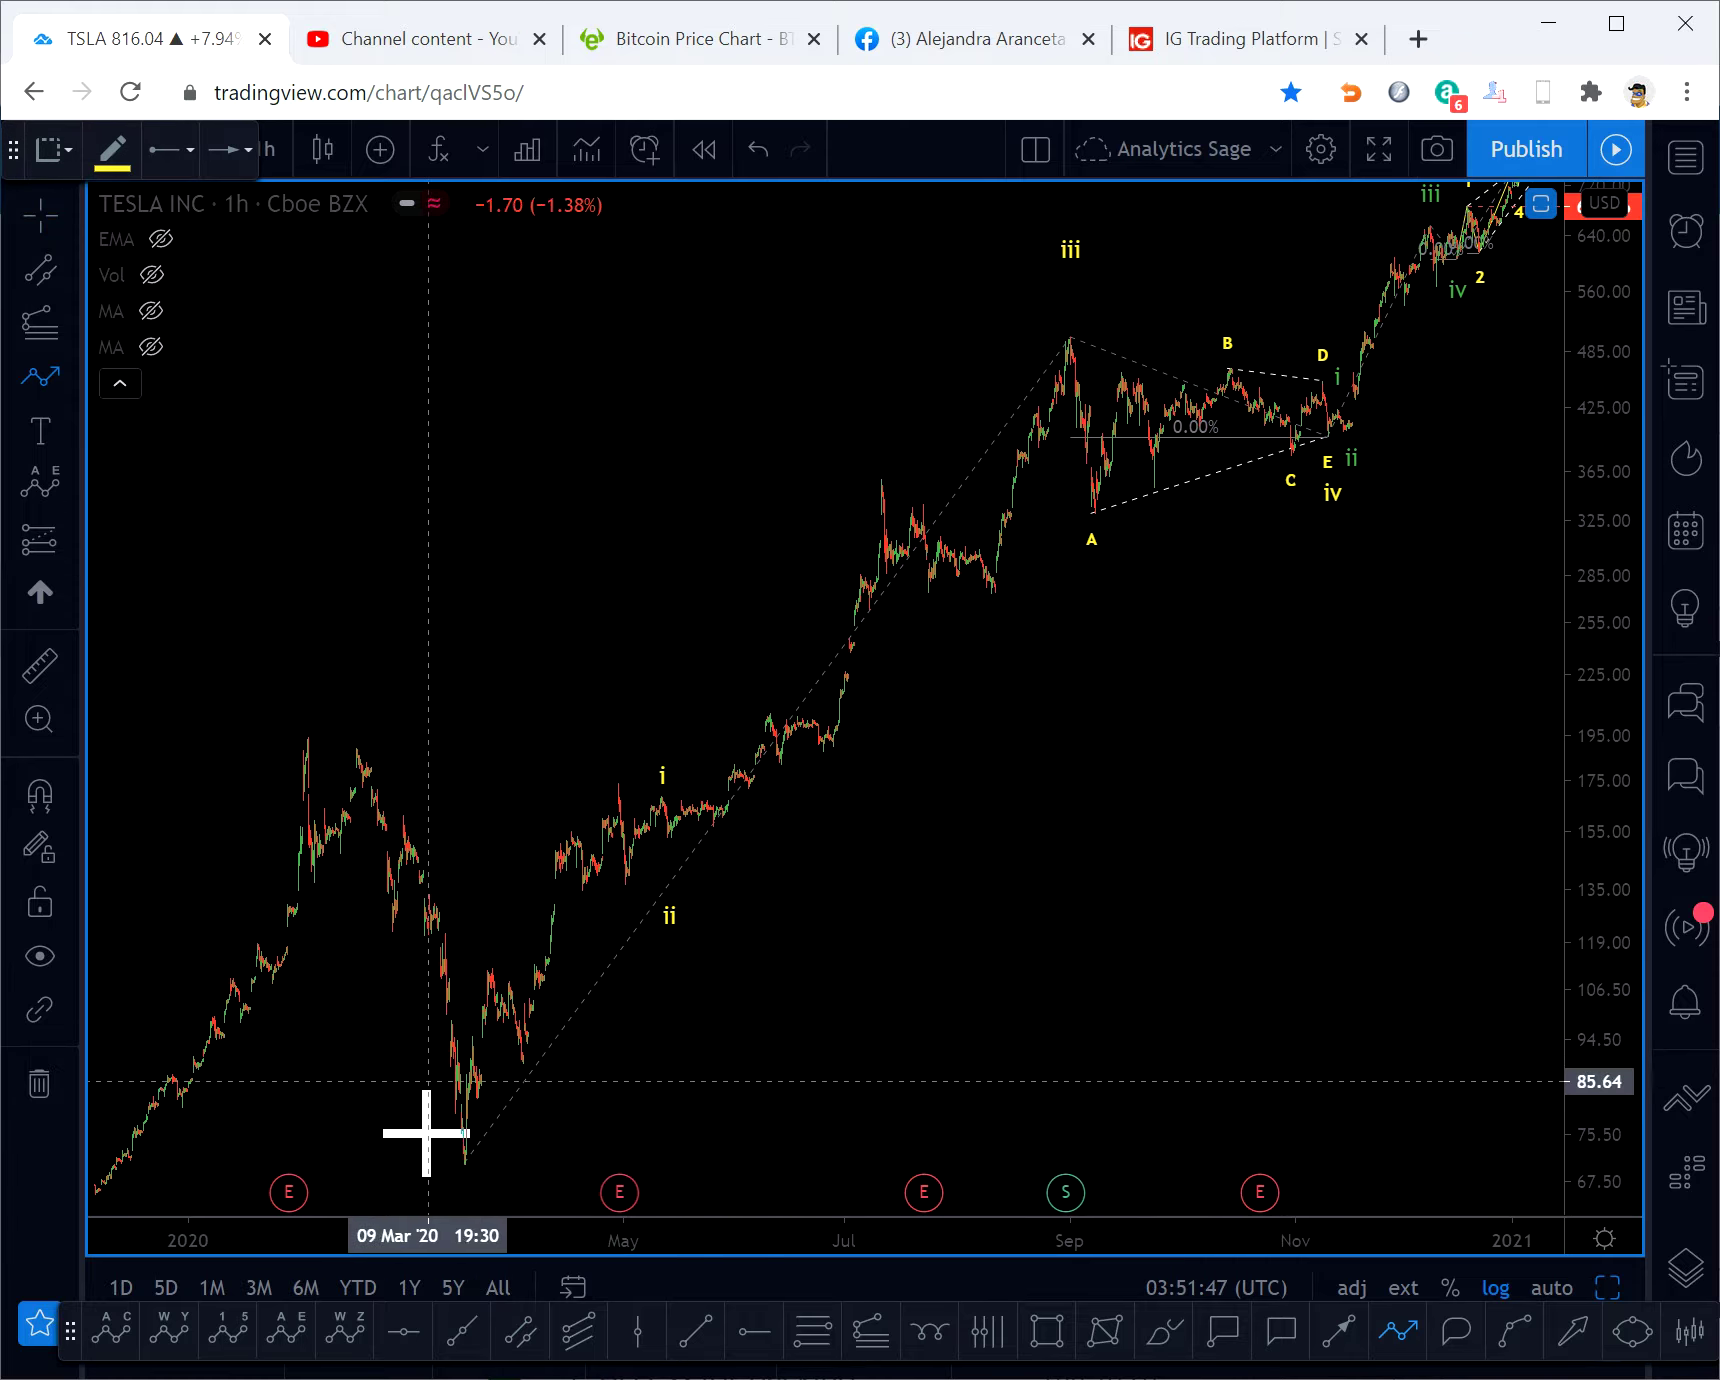
pyautogui.click(647, 685)
pyautogui.click(740, 862)
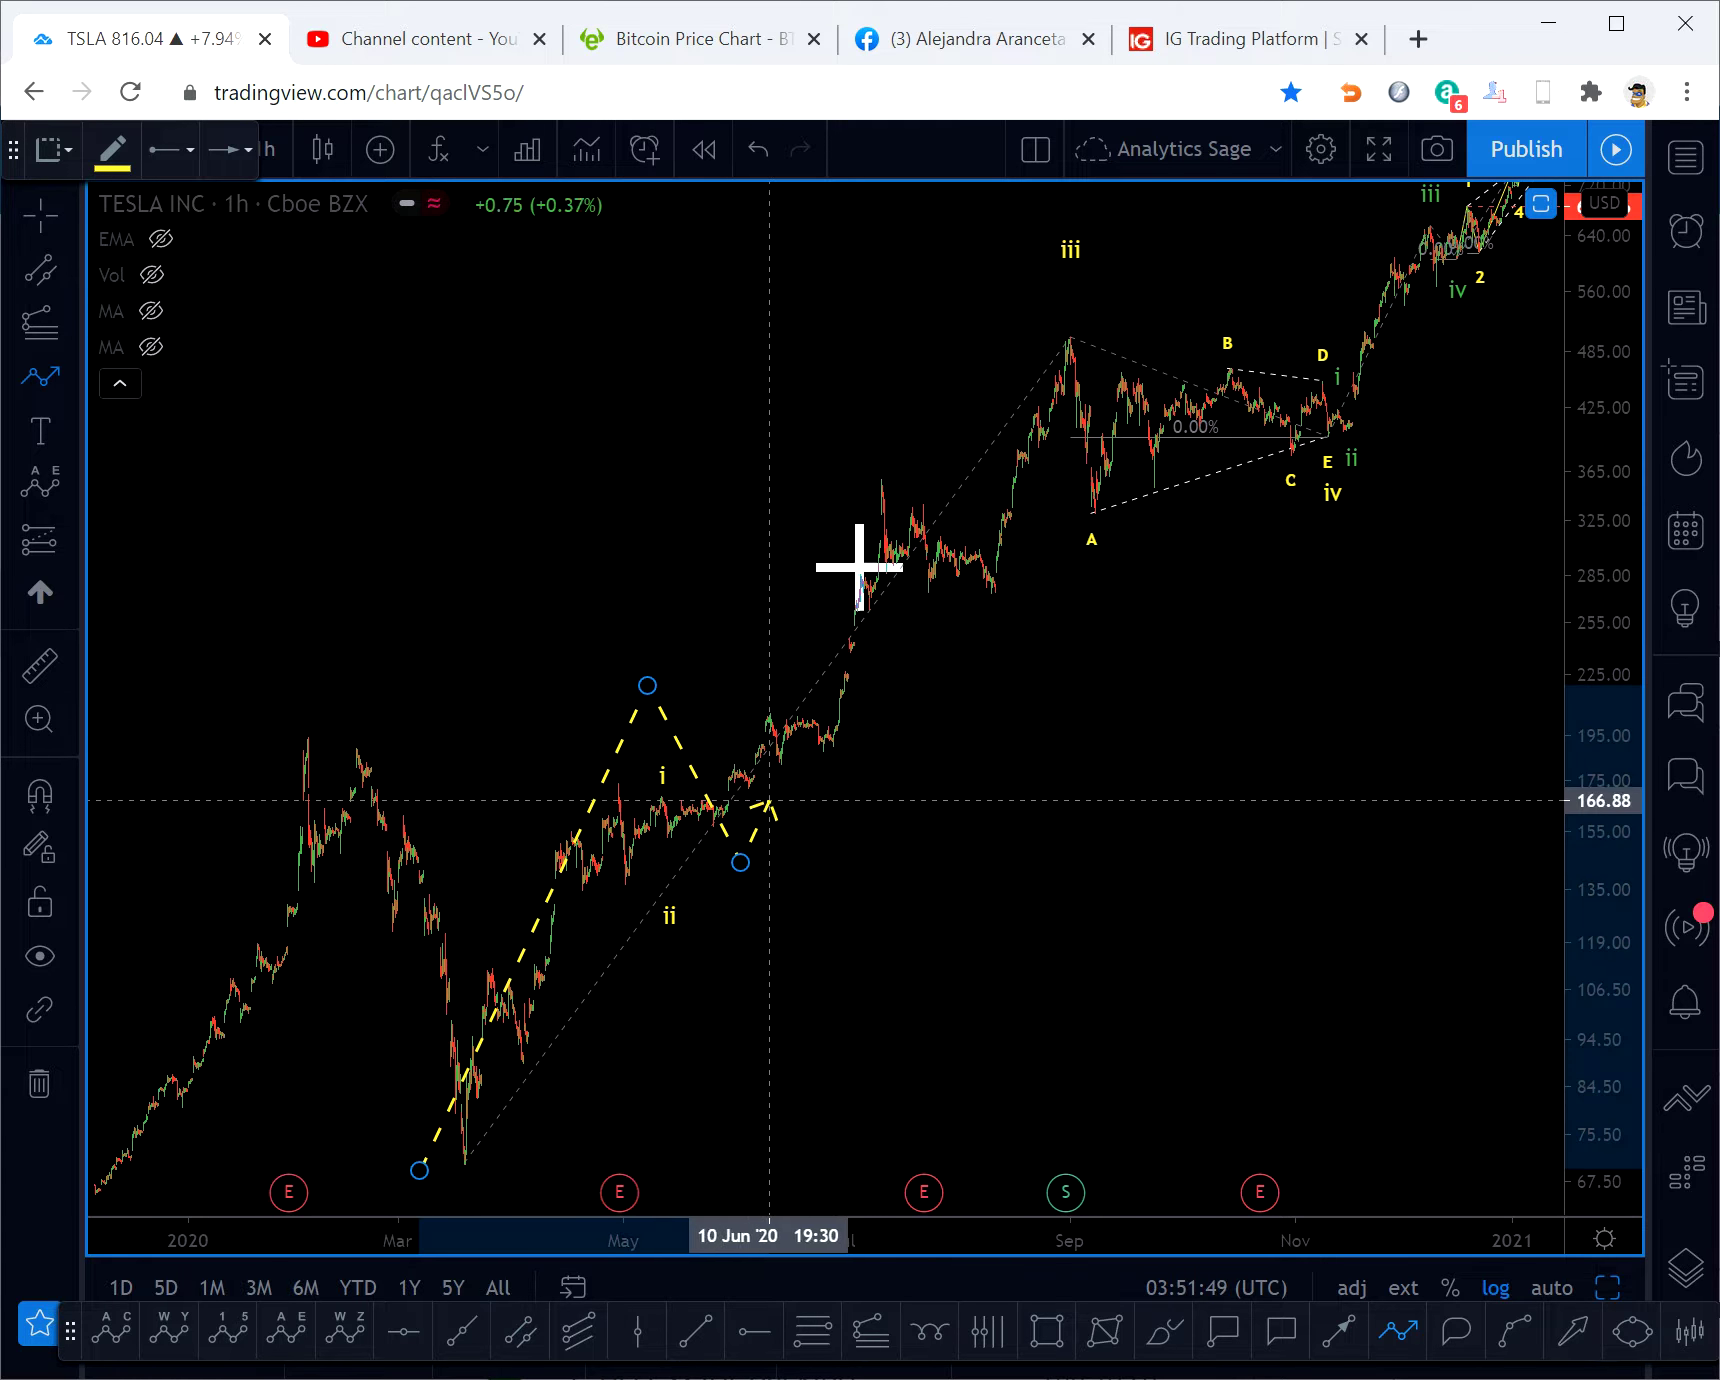
pyautogui.click(979, 343)
pyautogui.click(1252, 577)
pyautogui.press('Escape')
# - Draw a rectangle around the 38.20% level above yellow wave iii, starting at about 892 on 27 Aug '20
pyautogui.moveTo(1257, 480)
pyautogui.mouseDown()
pyautogui.moveTo(1221, 484)
pyautogui.moveTo(1090, 825)
pyautogui.mouseUp()
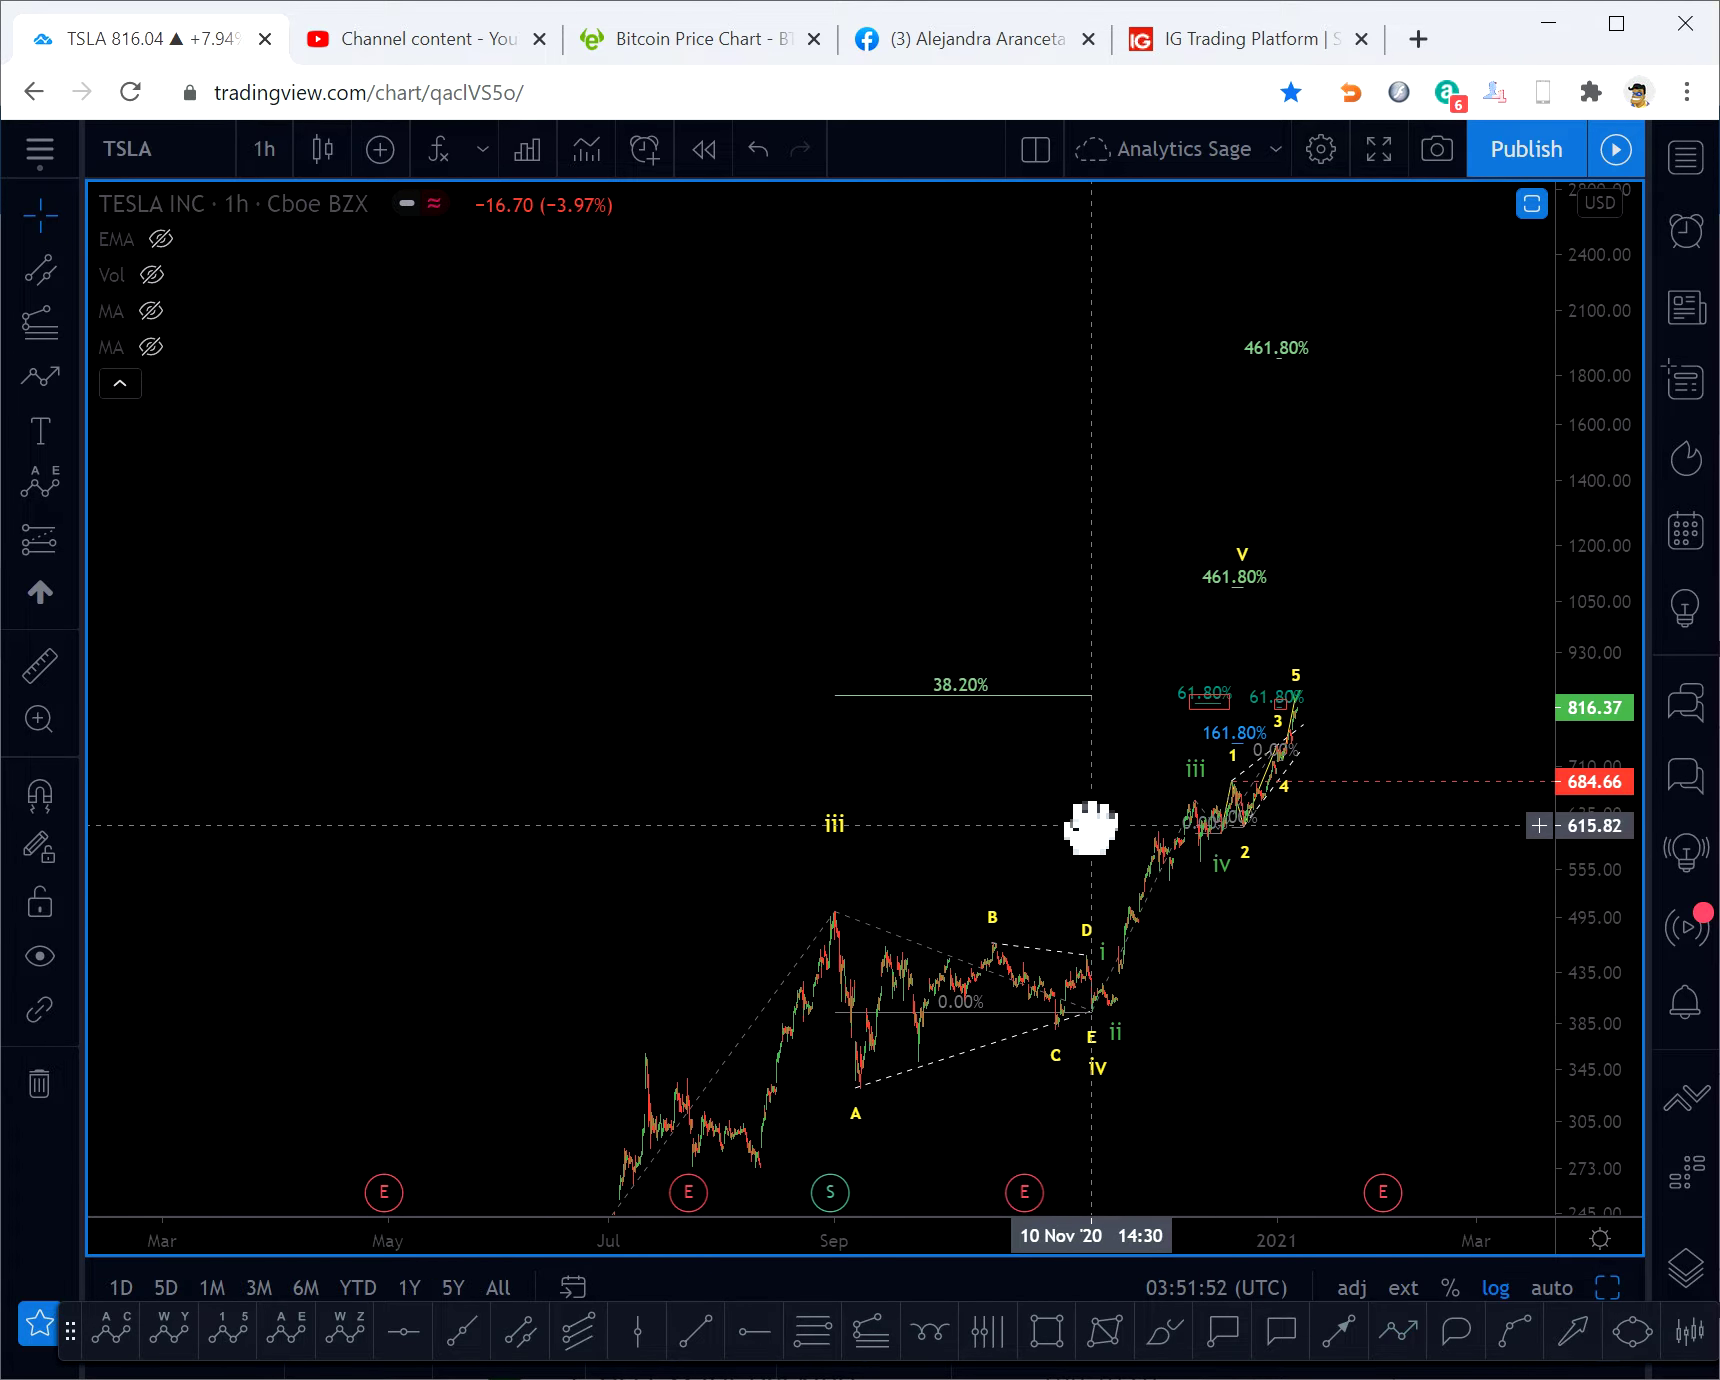
pyautogui.click(1047, 1328)
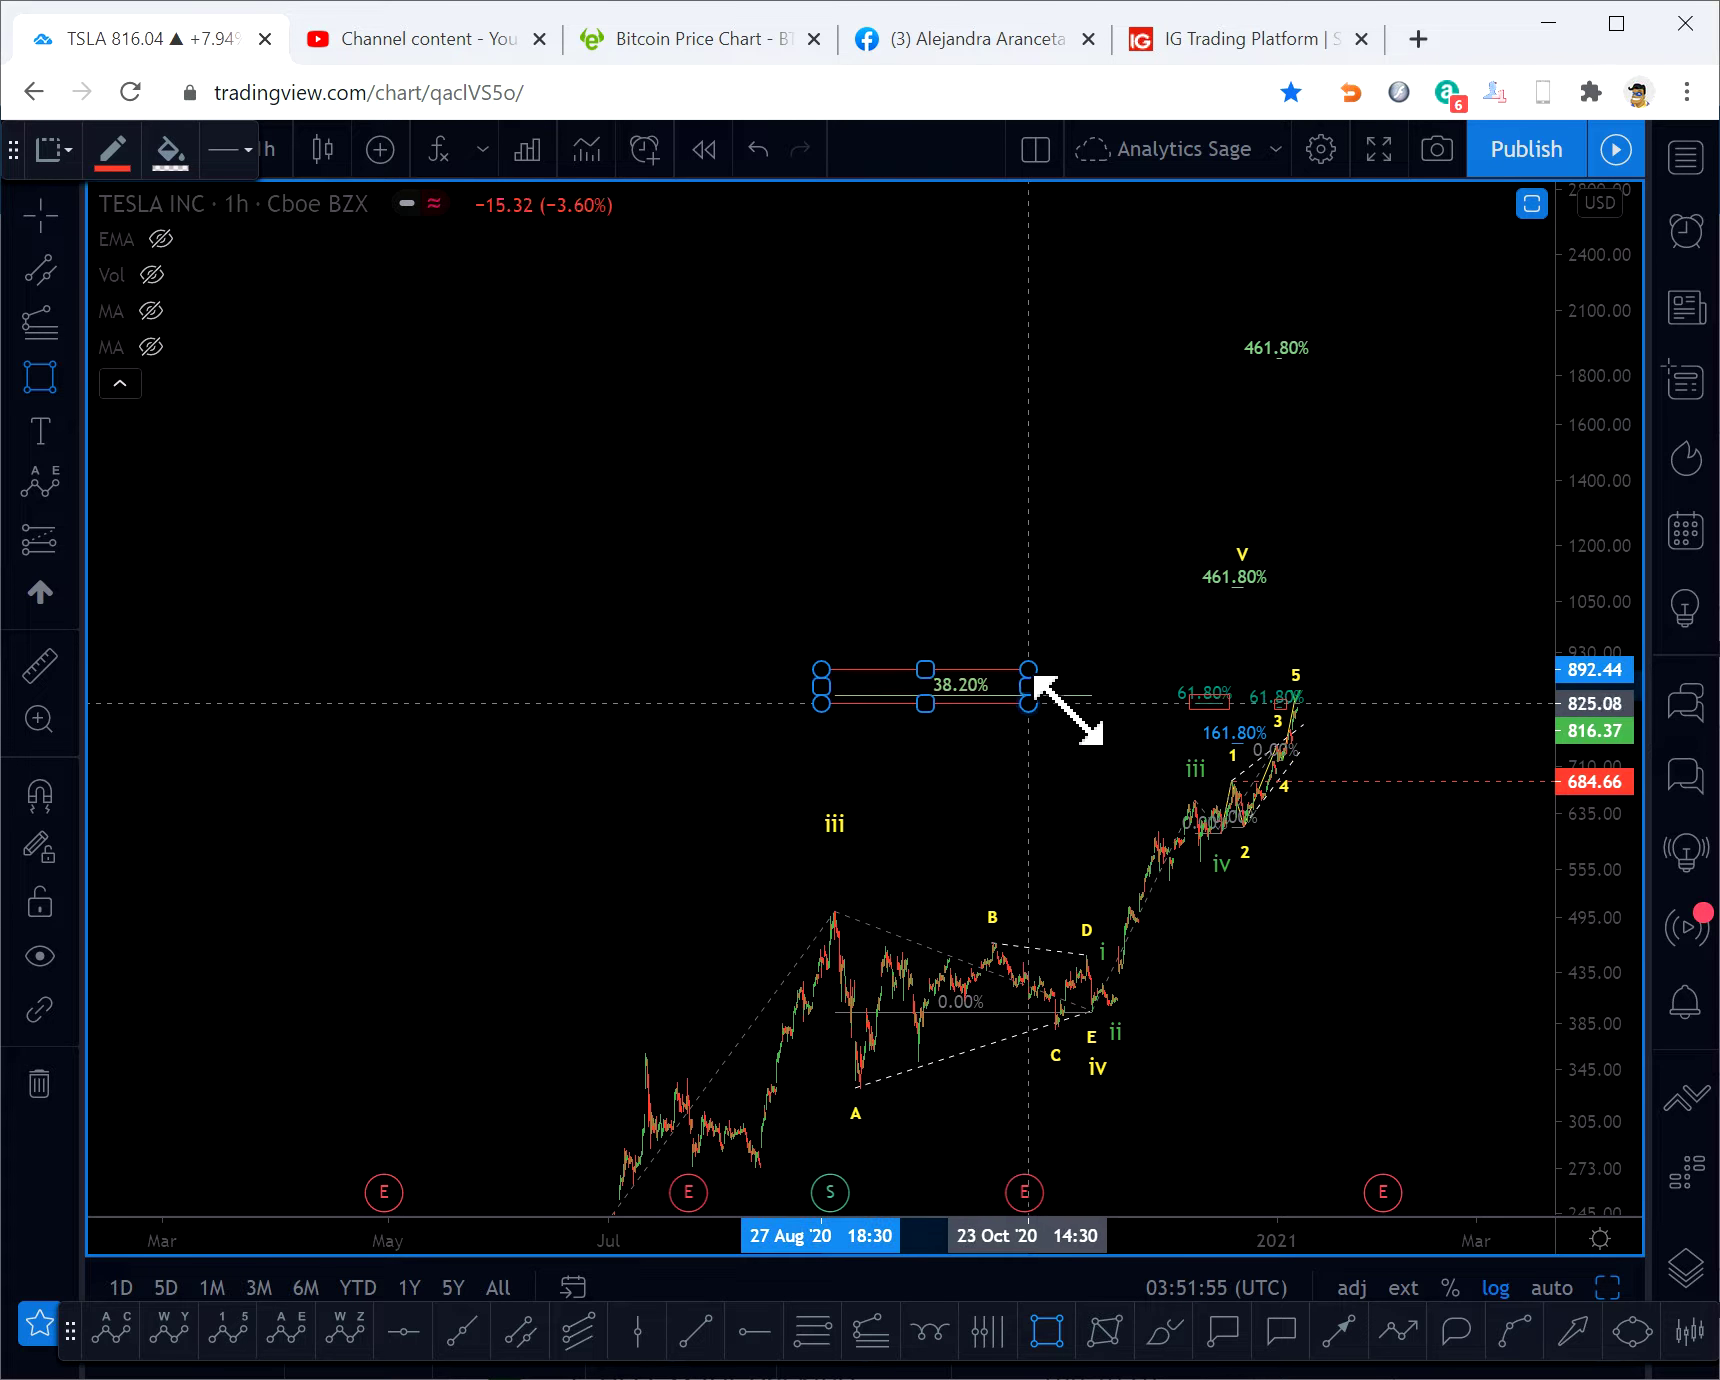
pyautogui.doubleClick(1120, 712)
pyautogui.click(1387, 925)
# - Delete the rectangles around the 38.20% level and both 61.80% levels
pyautogui.scroll(6, 1382, 990)
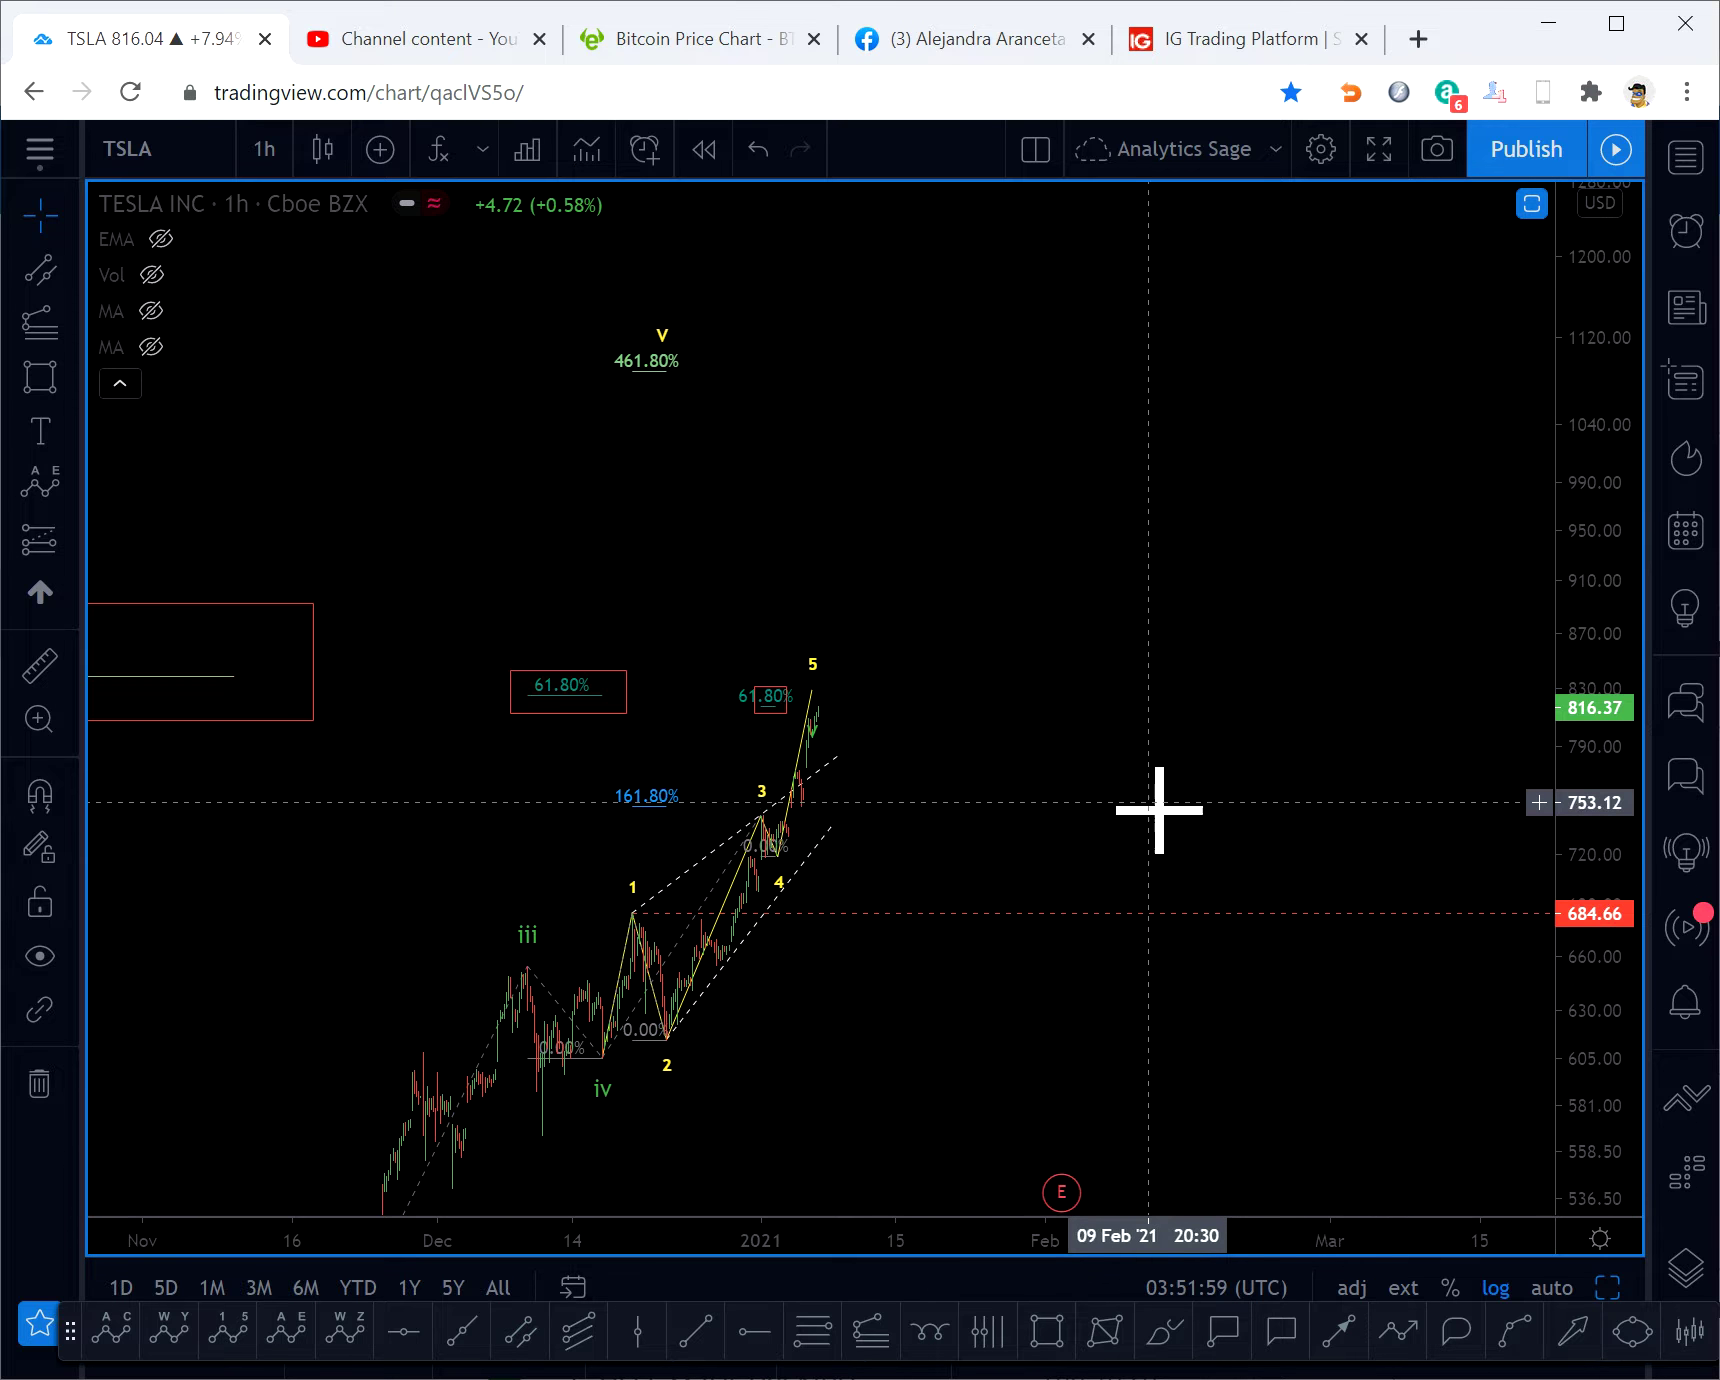
pyautogui.scroll(-5, 1436, 795)
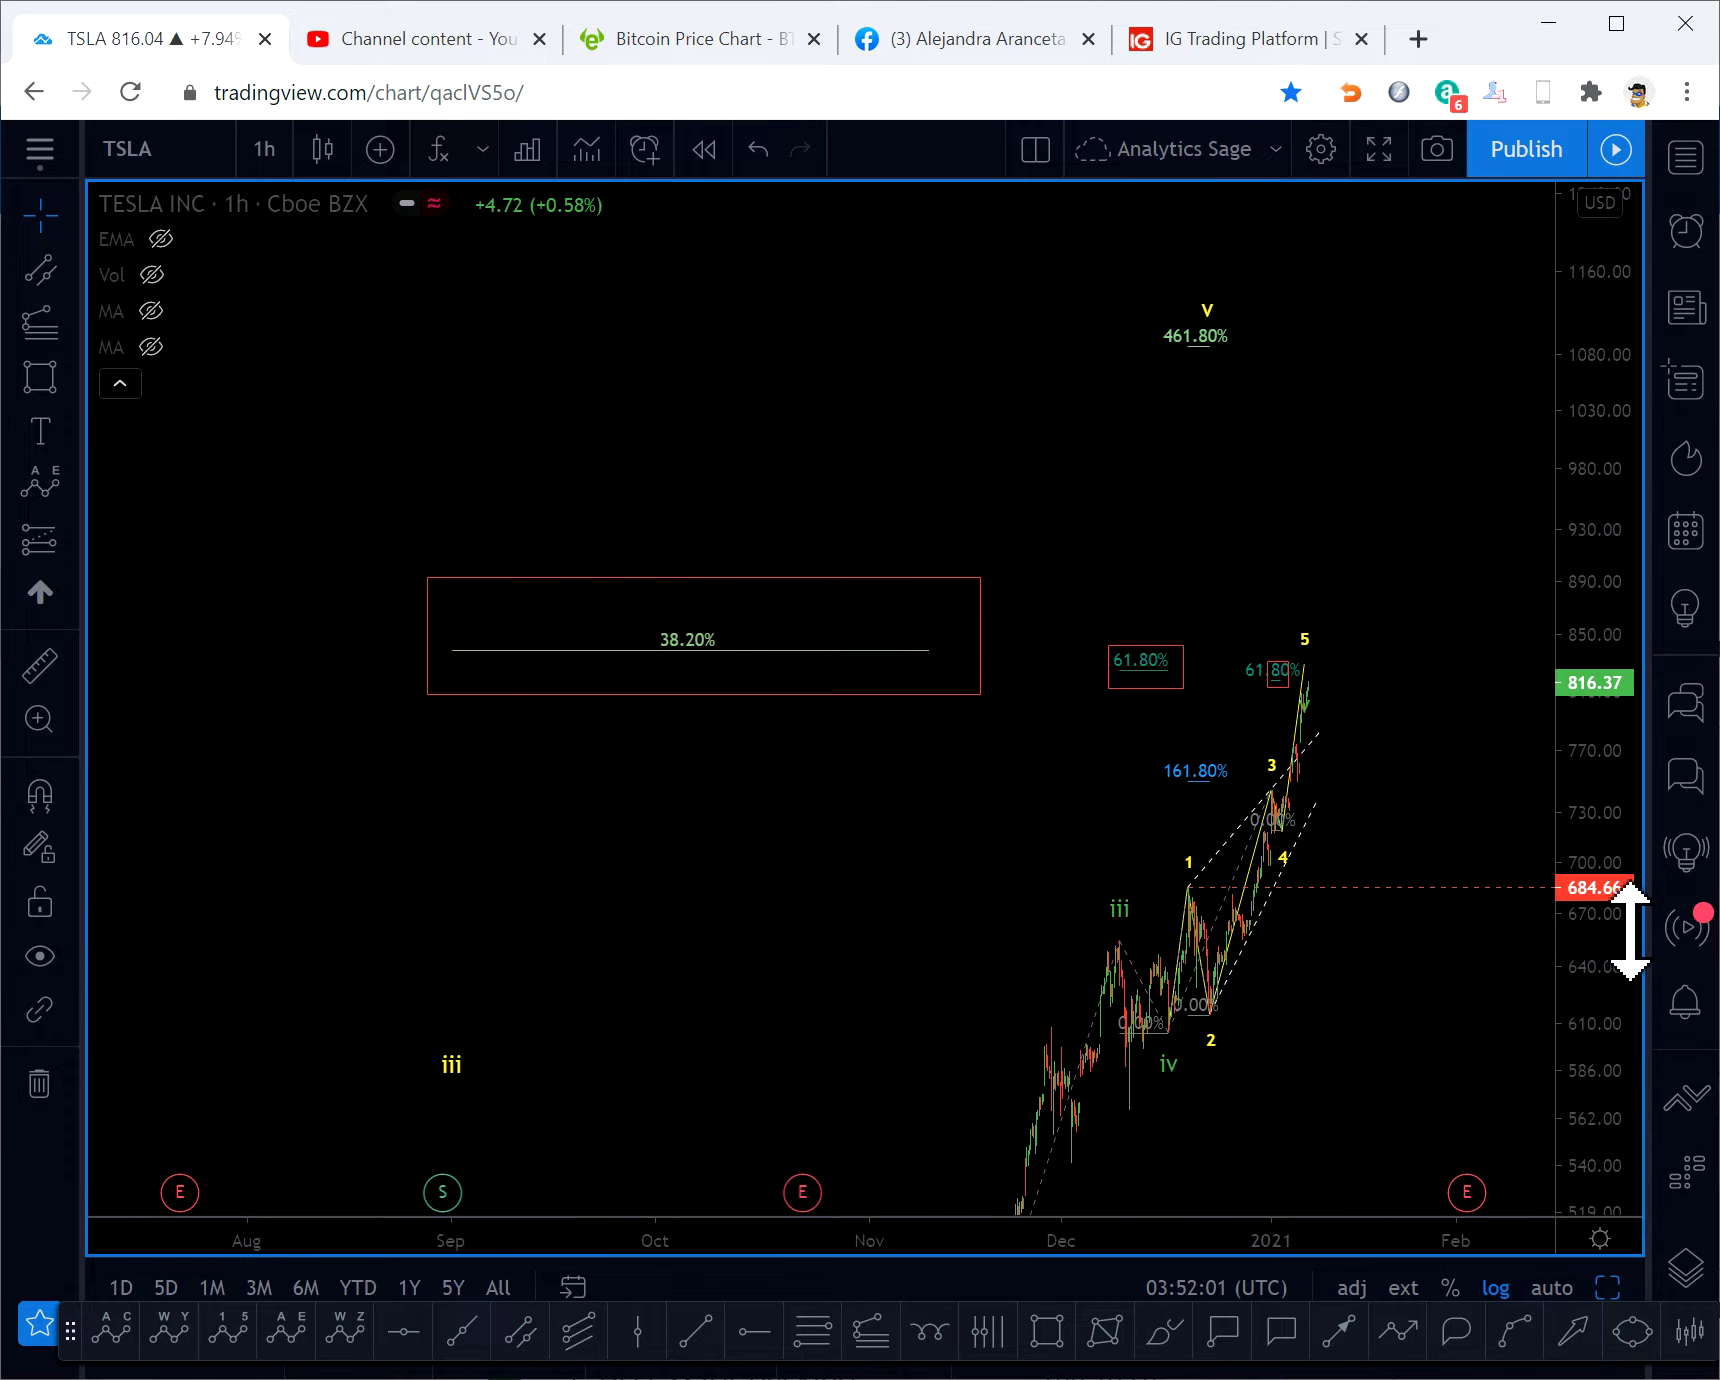
pyautogui.scroll(6, 1474, 772)
pyautogui.scroll(-2, 1290, 667)
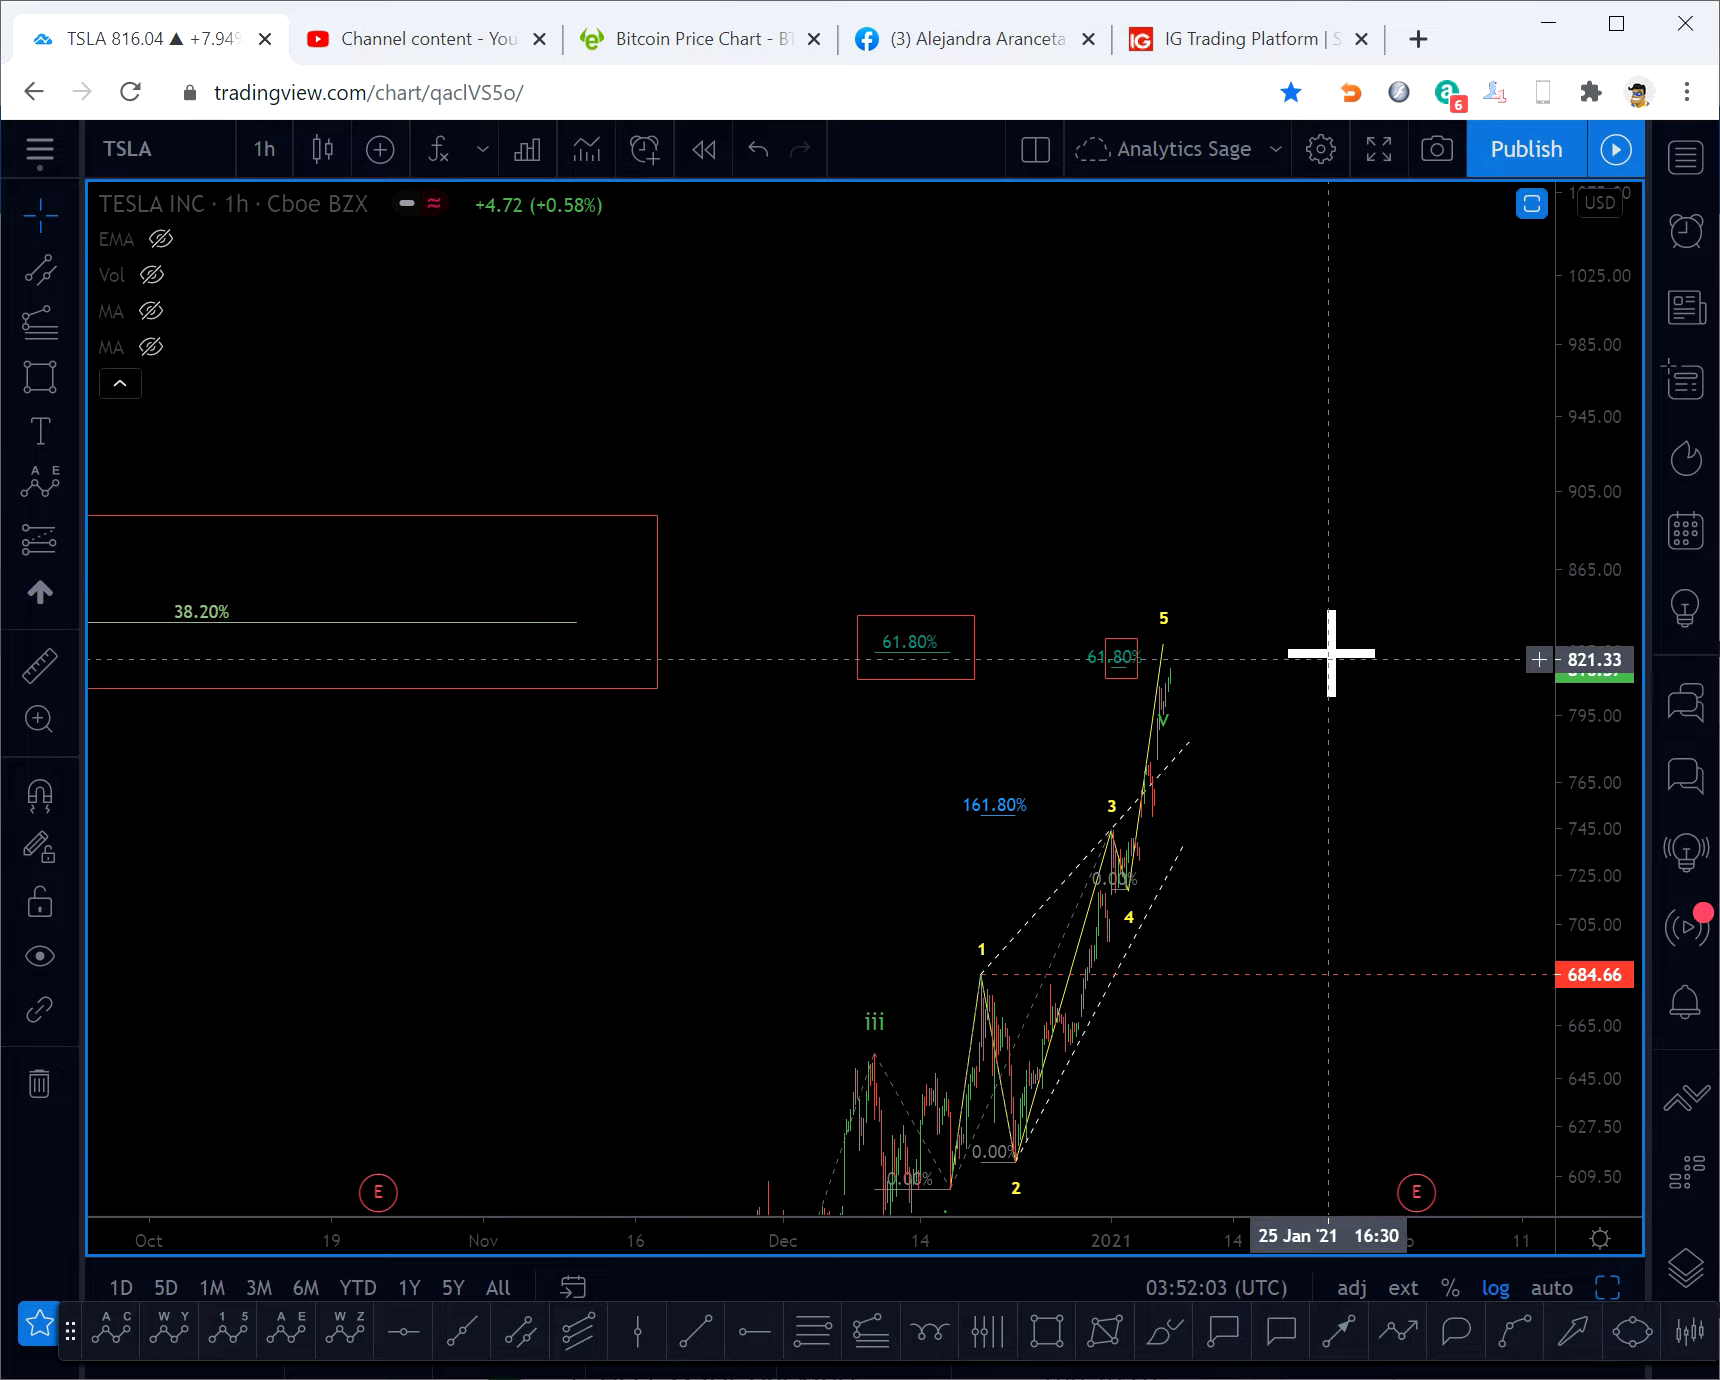
pyautogui.click(657, 515)
pyautogui.press('Delete')
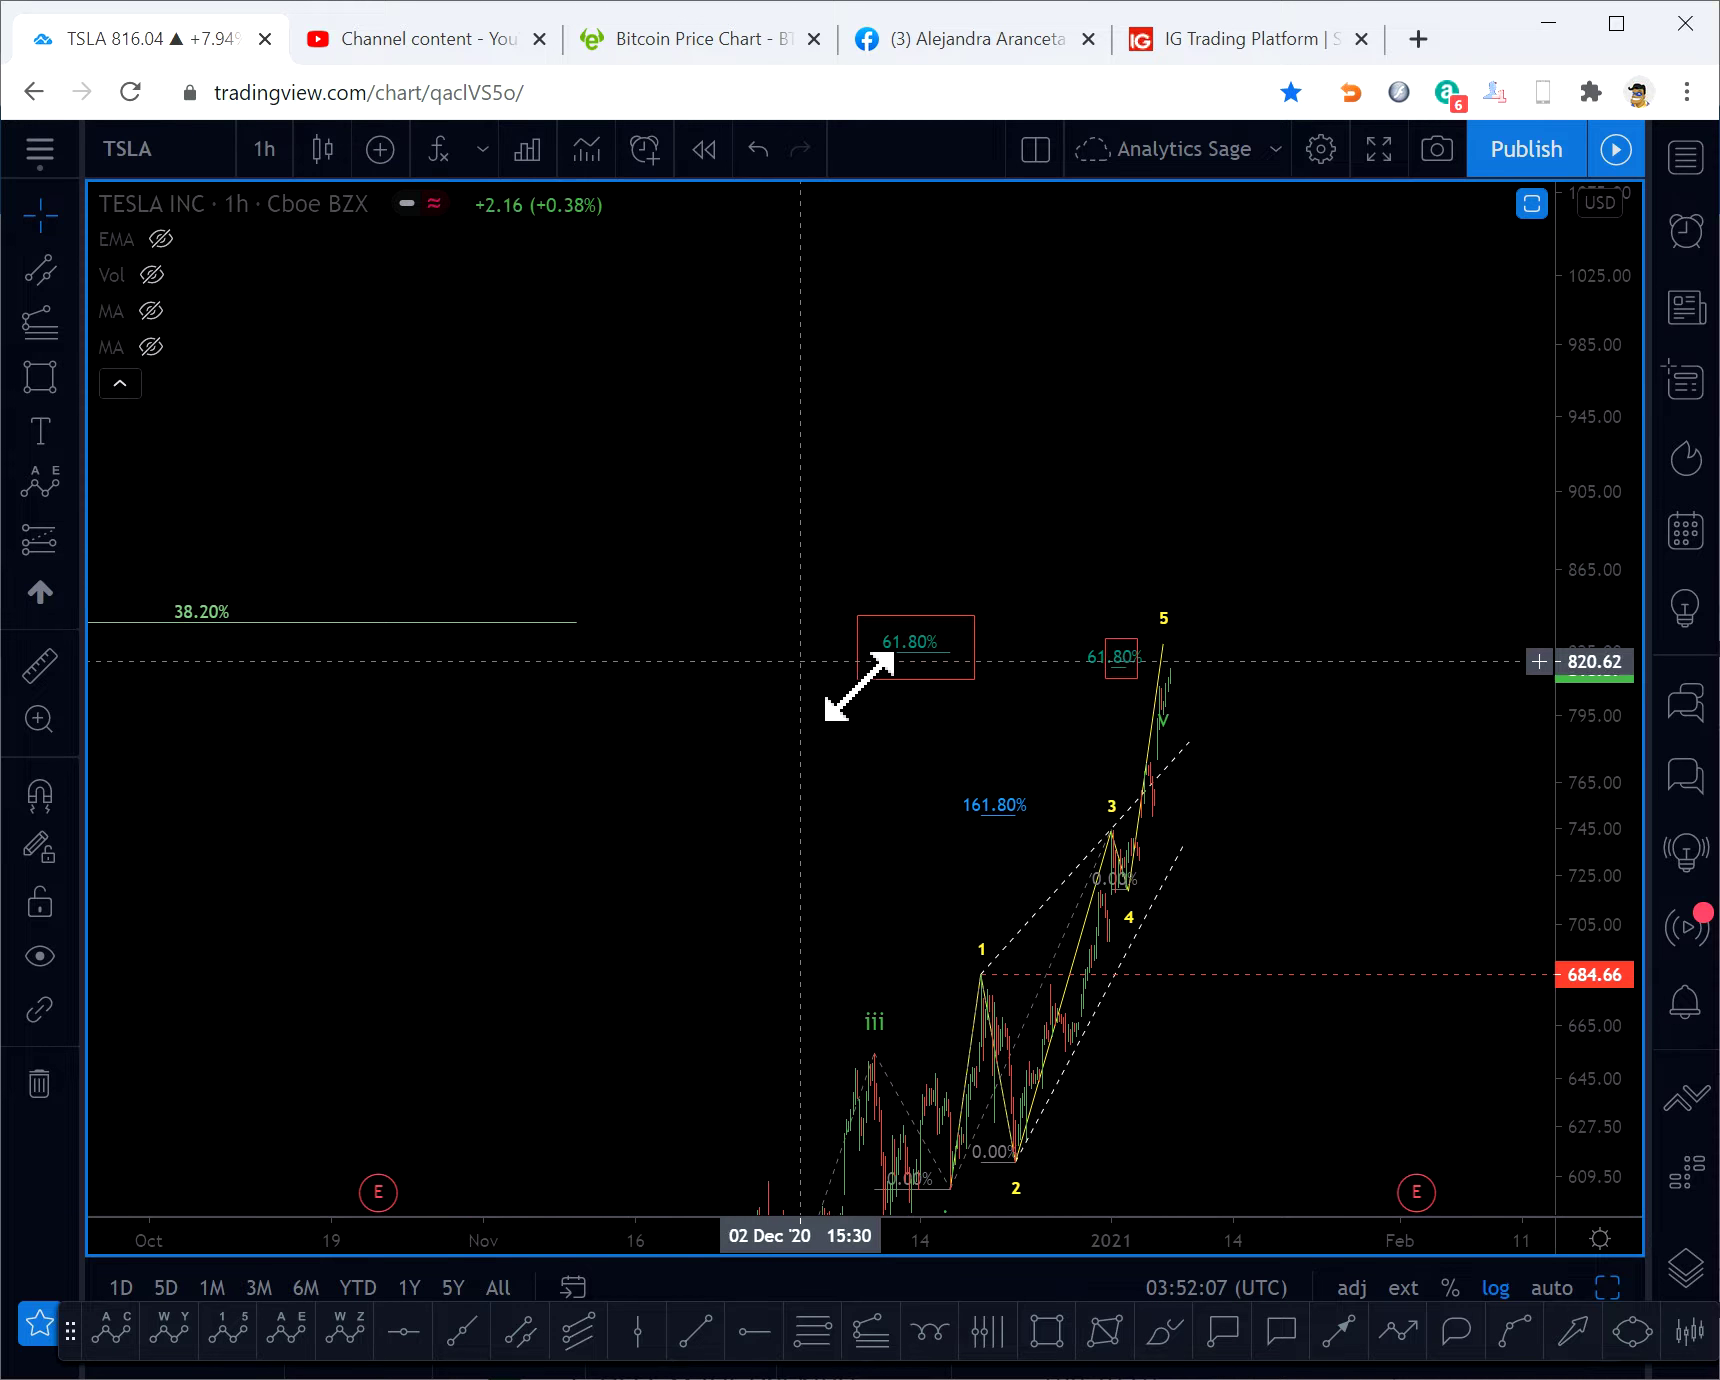
pyautogui.click(953, 619)
pyautogui.press('Delete')
pyautogui.click(1104, 638)
pyautogui.press('Delete')
# - Draw one wide rectangle over both 61.80% levels, from 11 Nov '20 to about 19 Jan '21, between about 818 and 838
pyautogui.scroll(4, 800, 730)
pyautogui.scroll(-1, 650, 731)
pyautogui.moveTo(594, 728); pyautogui.dragTo(850, 745)
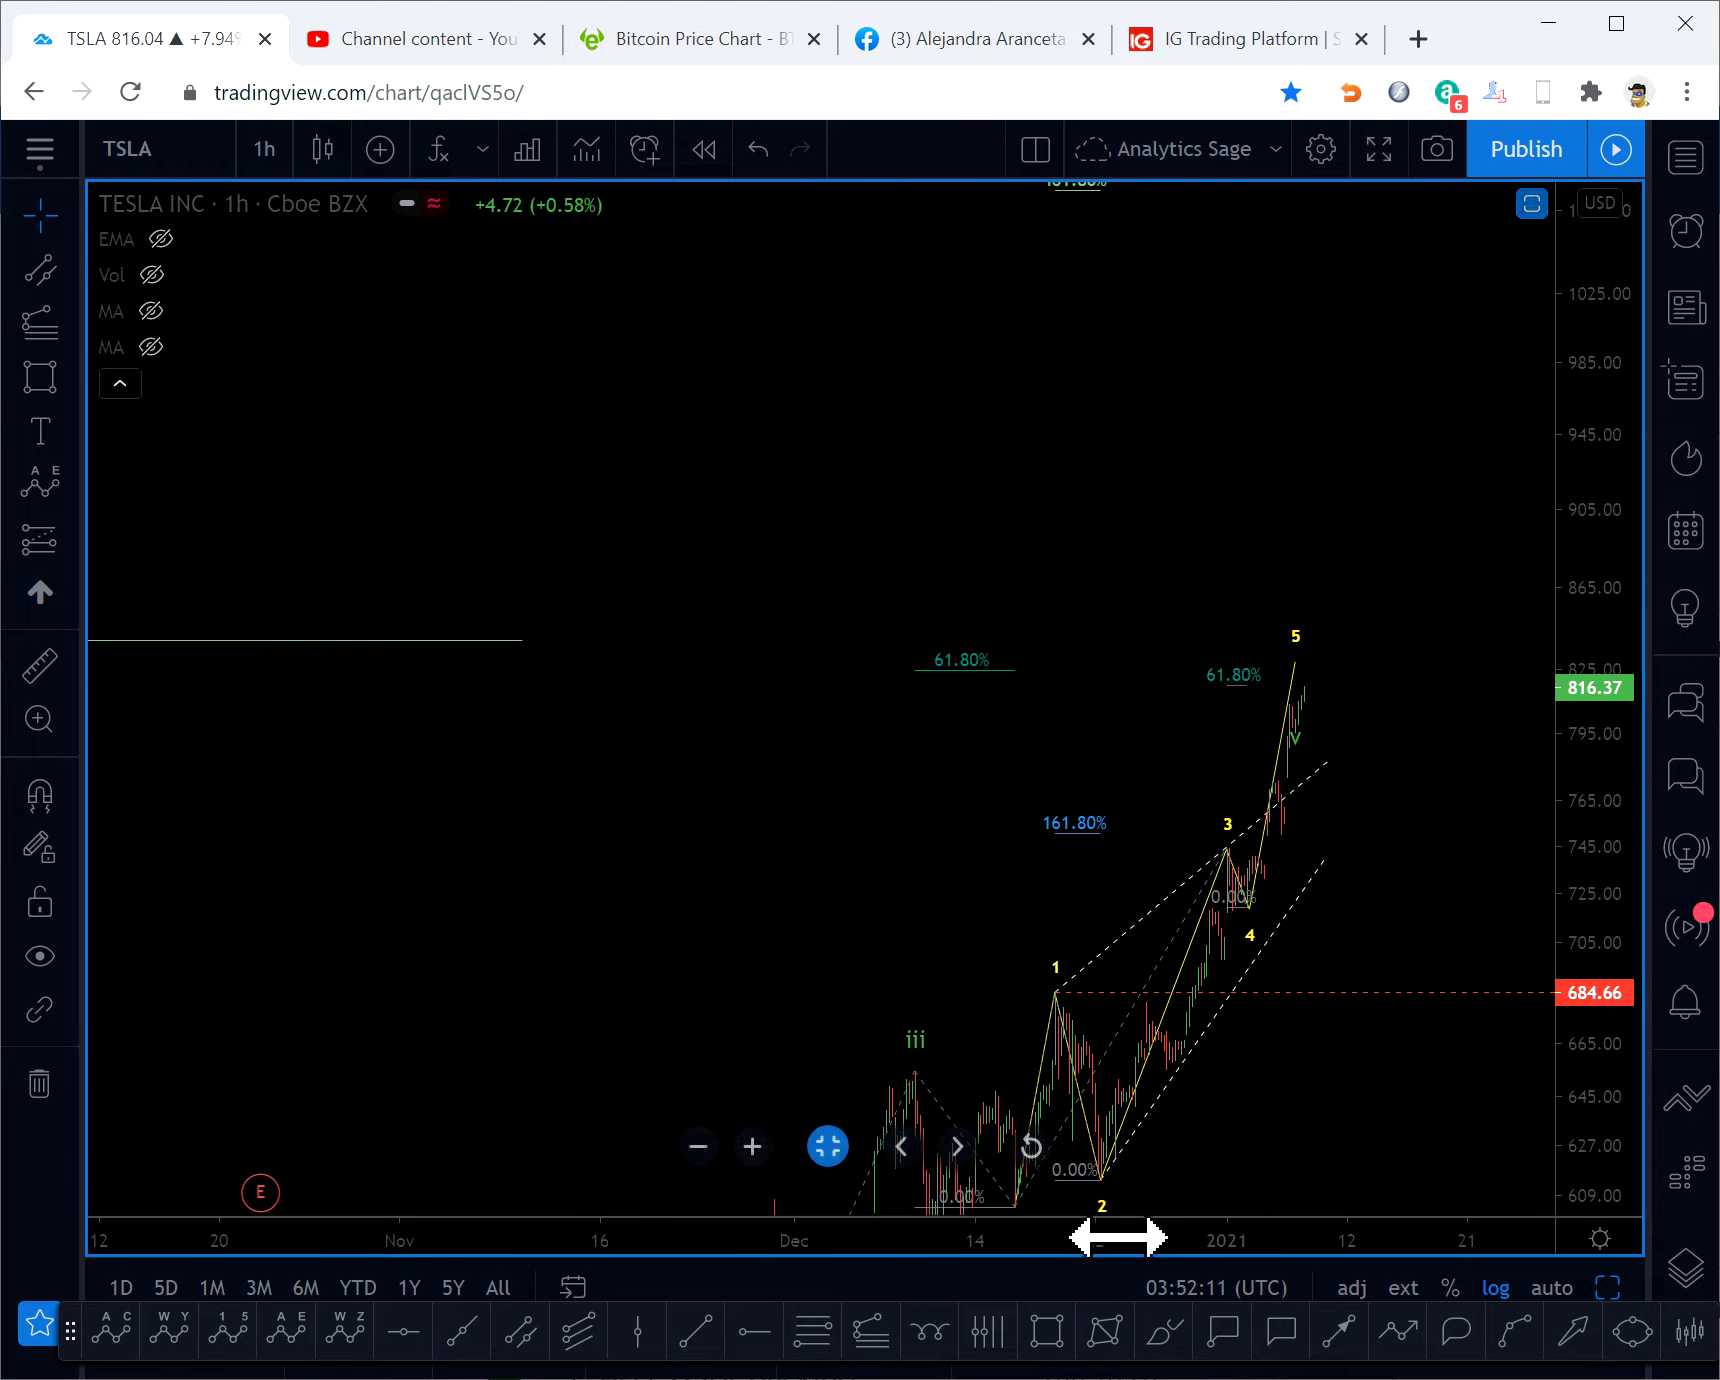
pyautogui.click(1046, 1332)
pyautogui.click(540, 648)
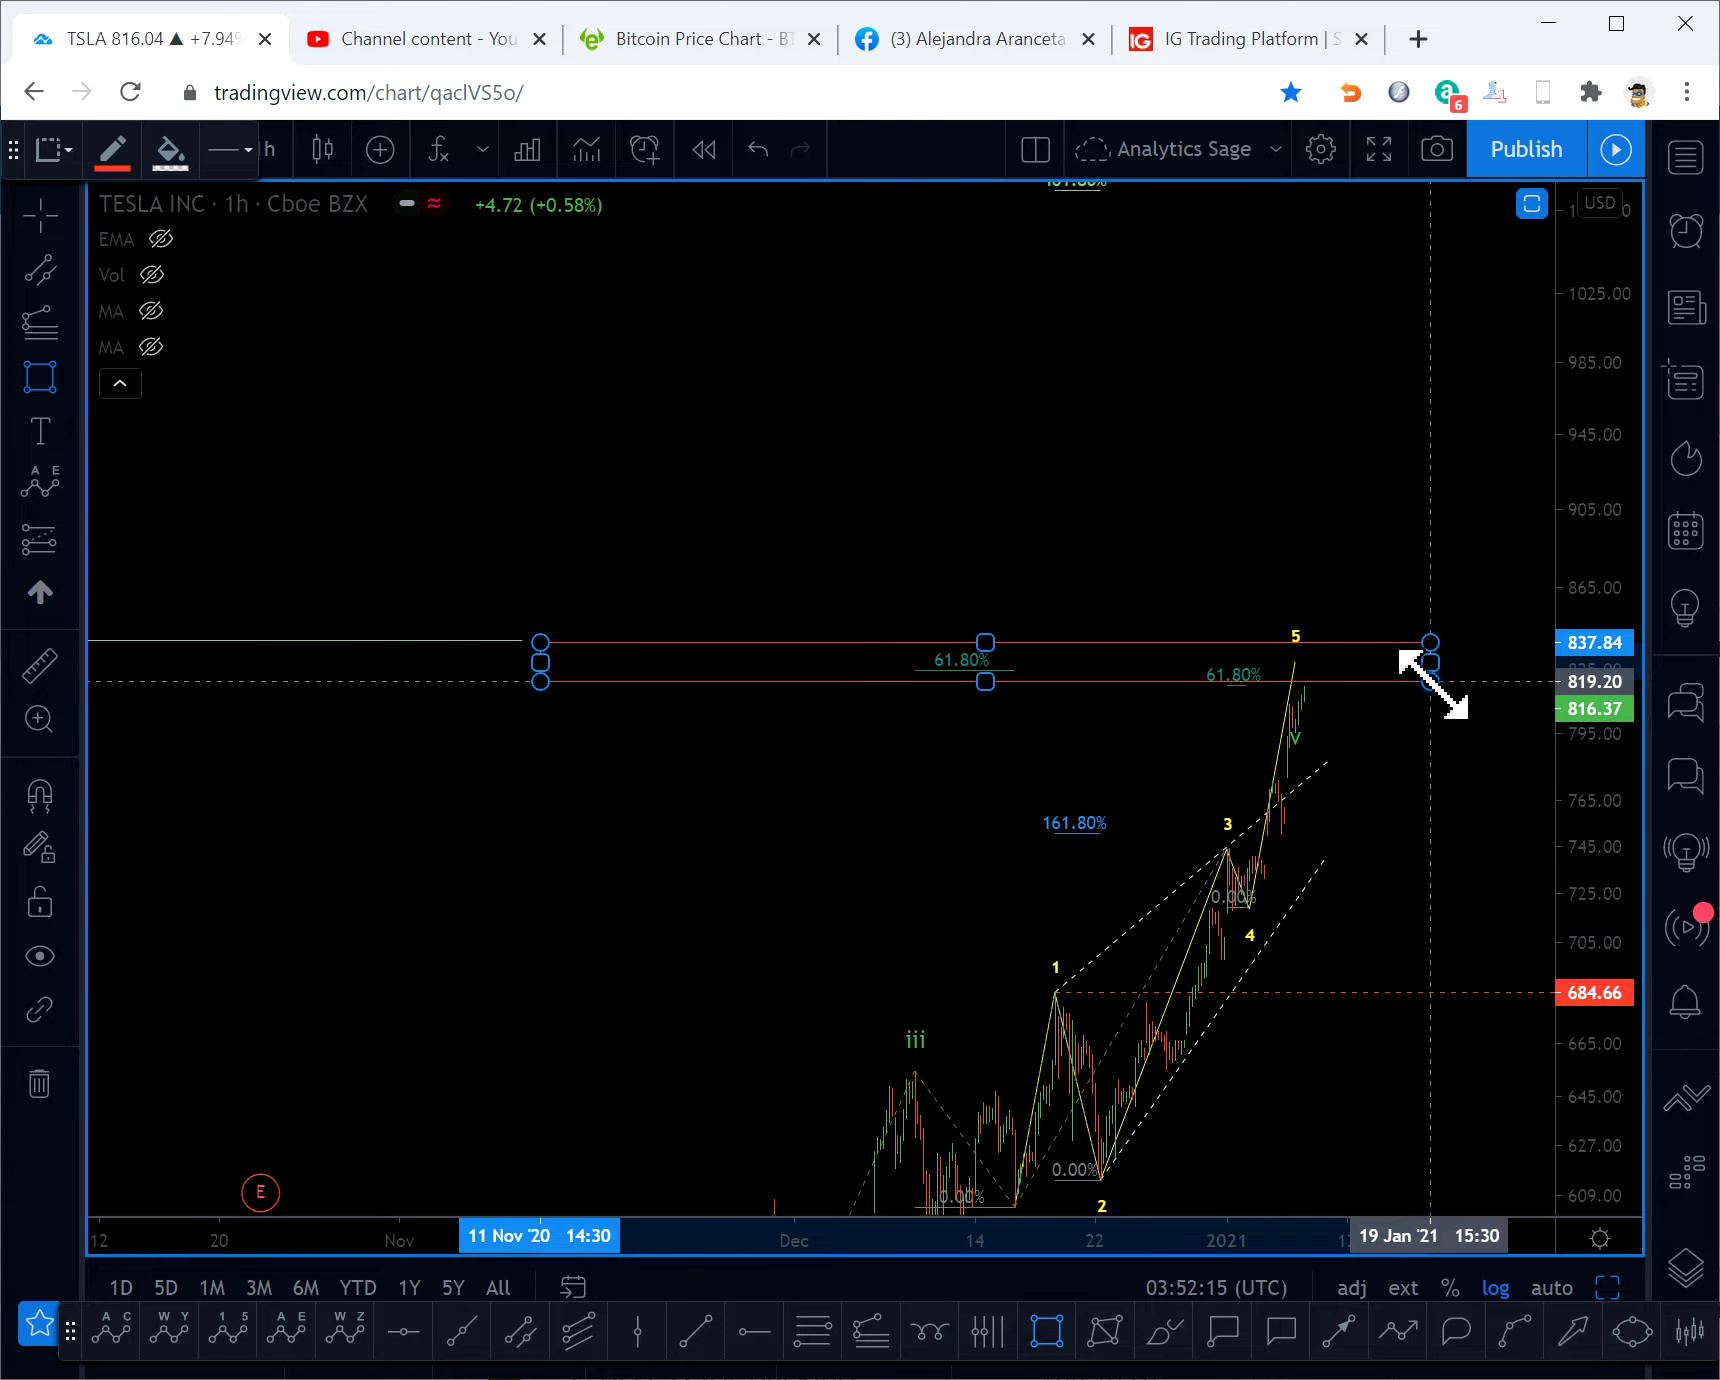
pyautogui.click(1433, 685)
pyautogui.click(1445, 829)
# - Add a price callout near the wide rectangle's far end and position its pointer at 838.83 on the upper edge
pyautogui.click(1236, 1328)
pyautogui.click(1463, 593)
pyautogui.moveTo(1497, 552); pyautogui.dragTo(1421, 648)
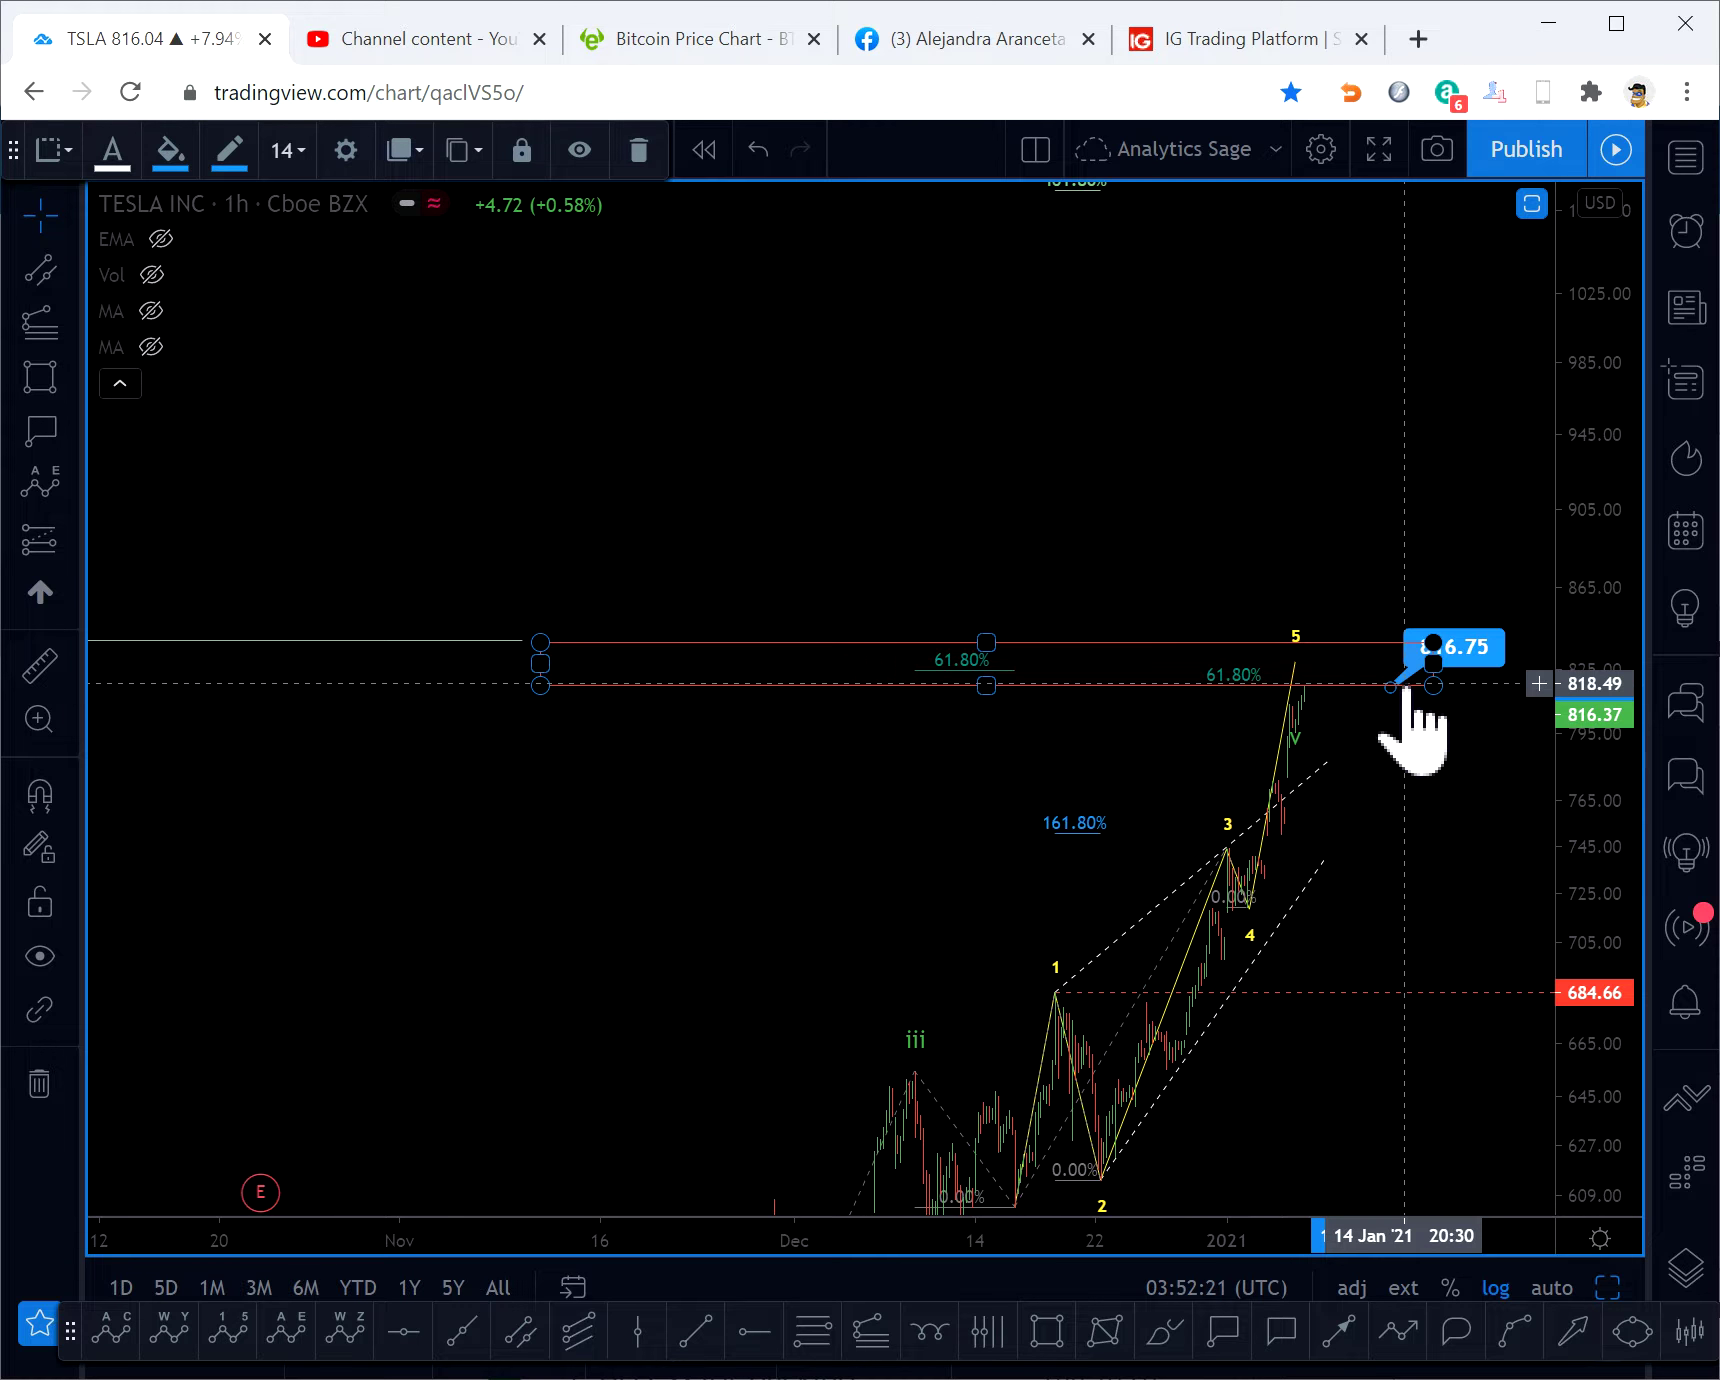
pyautogui.moveTo(1477, 648); pyautogui.dragTo(1463, 600)
# - Move the price callout closer to wave 5 so that it points to 841.65, just above the rectangle
pyautogui.moveTo(1590, 835); pyautogui.dragTo(1590, 499)
pyautogui.scroll(5, 1371, 783)
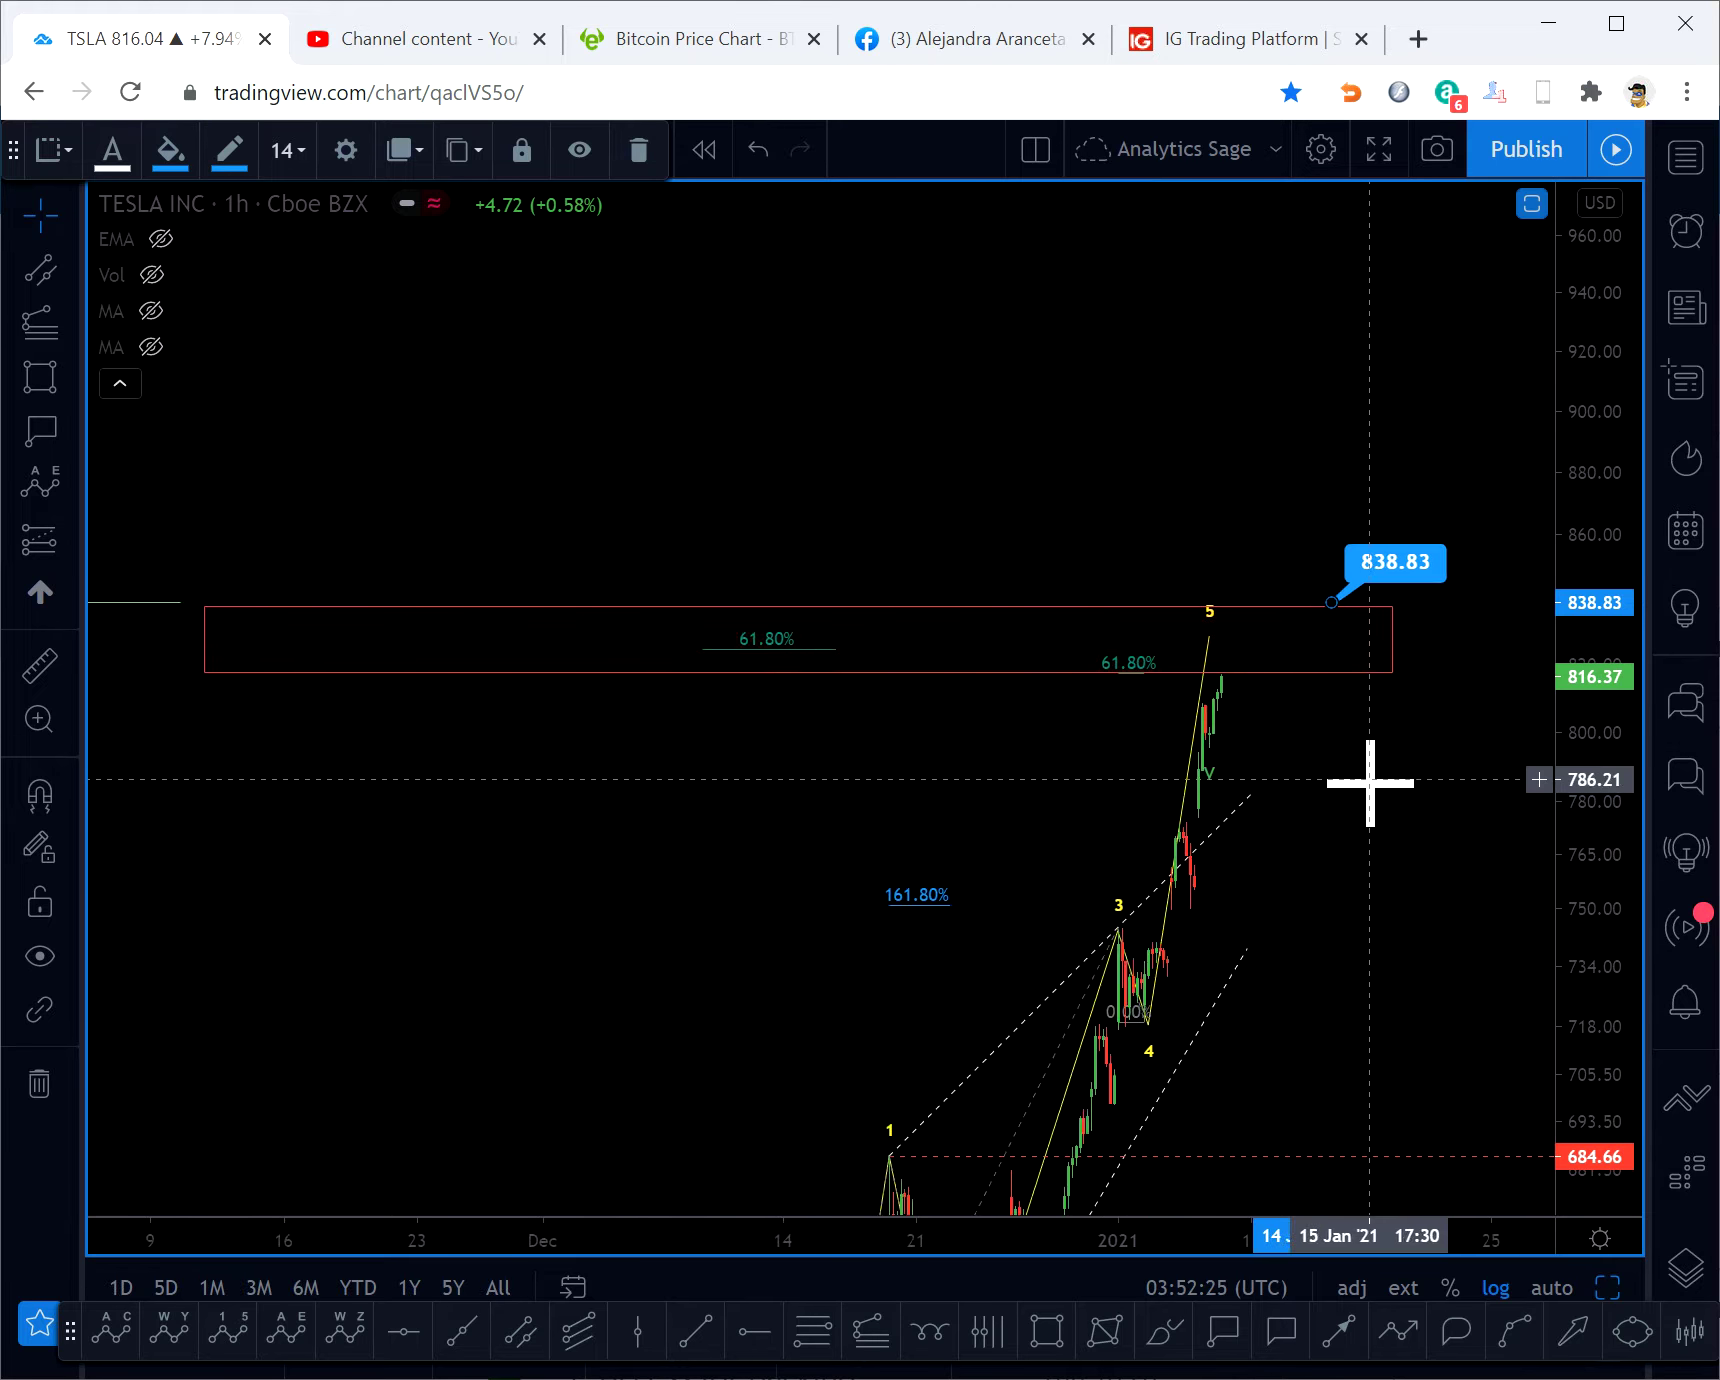
pyautogui.click(1281, 848)
pyautogui.moveTo(1281, 848); pyautogui.dragTo(1374, 834)
pyautogui.scroll(5, 1360, 832)
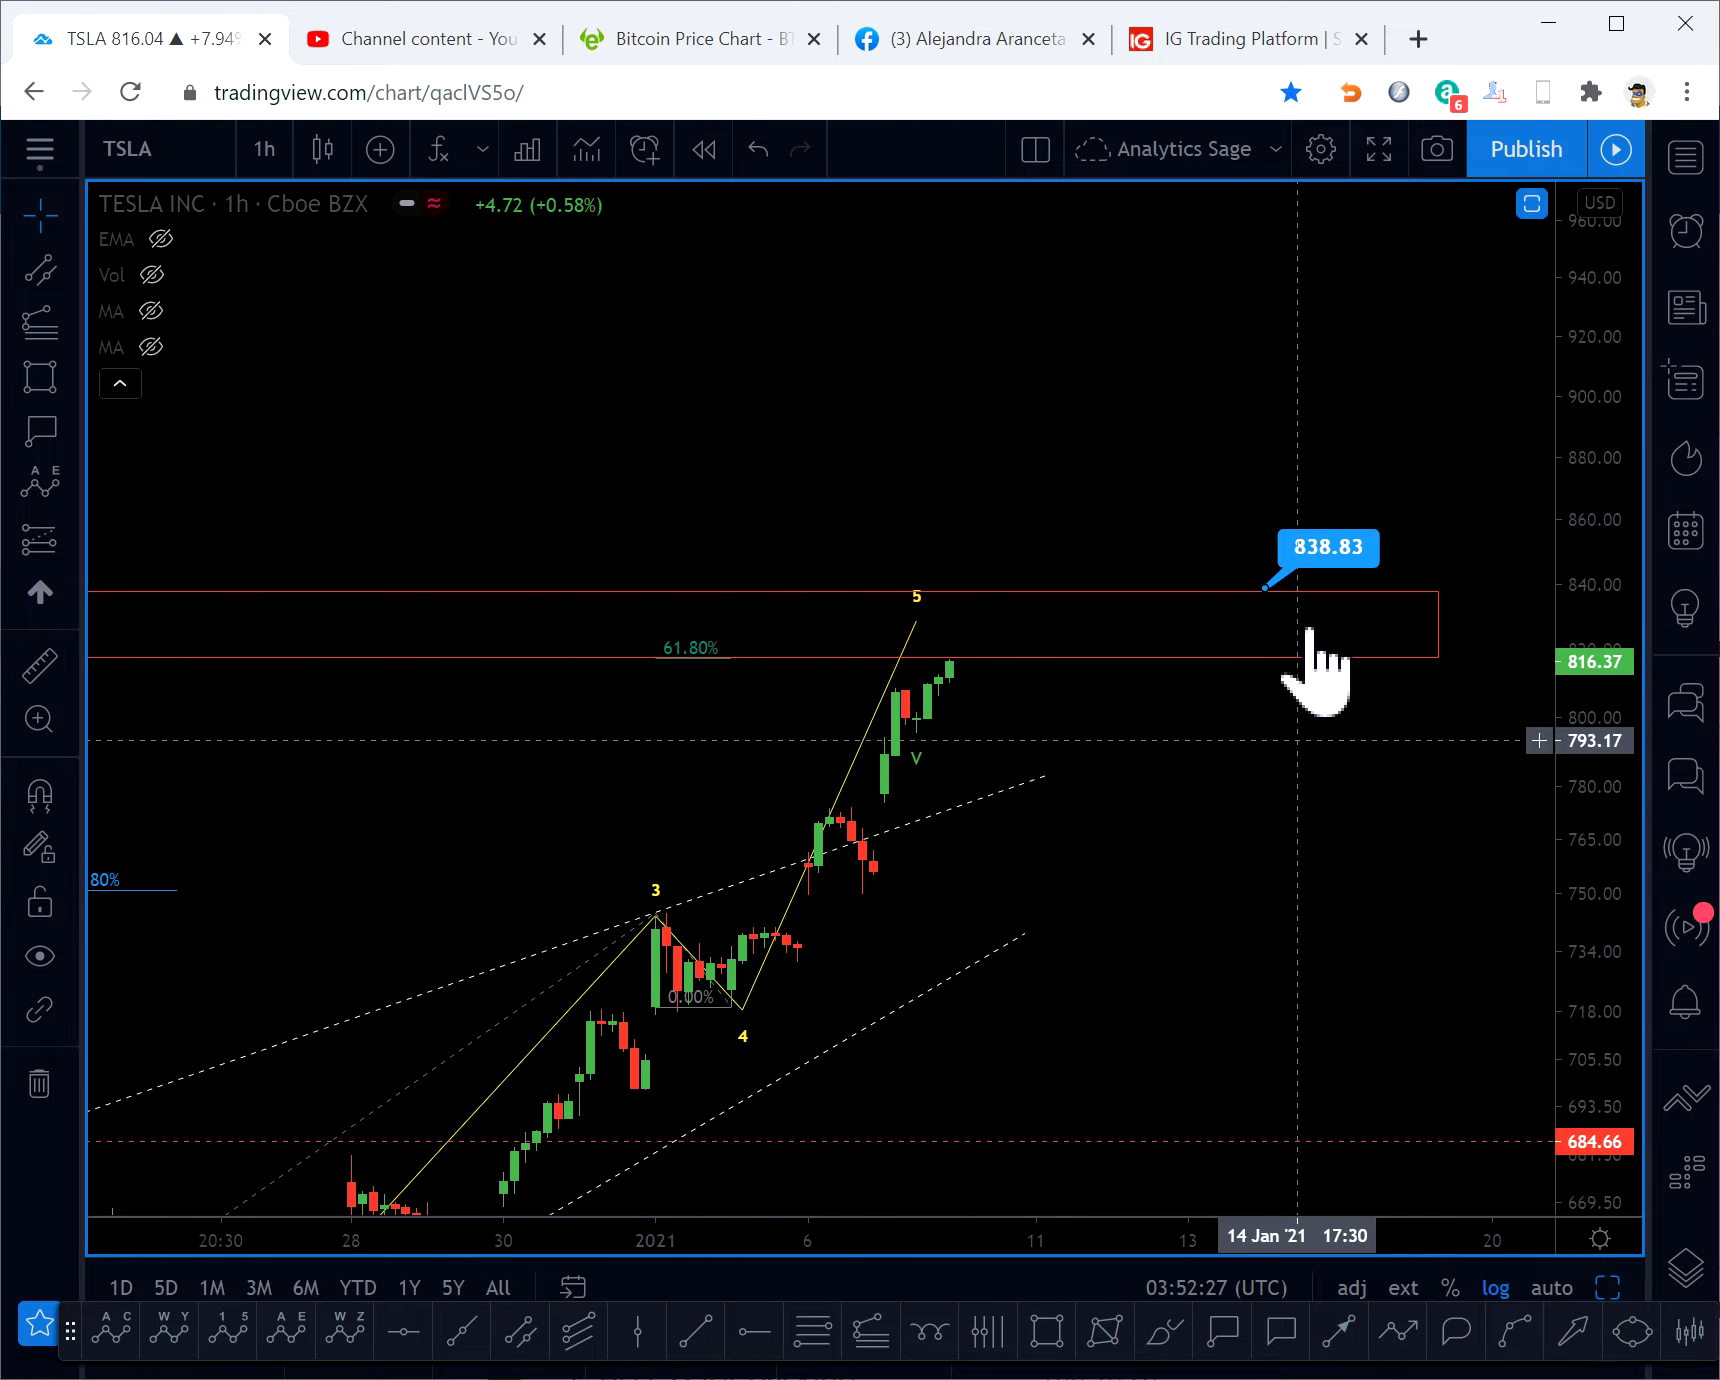
pyautogui.moveTo(1352, 544); pyautogui.dragTo(1156, 538)
pyautogui.moveTo(1125, 806); pyautogui.dragTo(1340, 780)
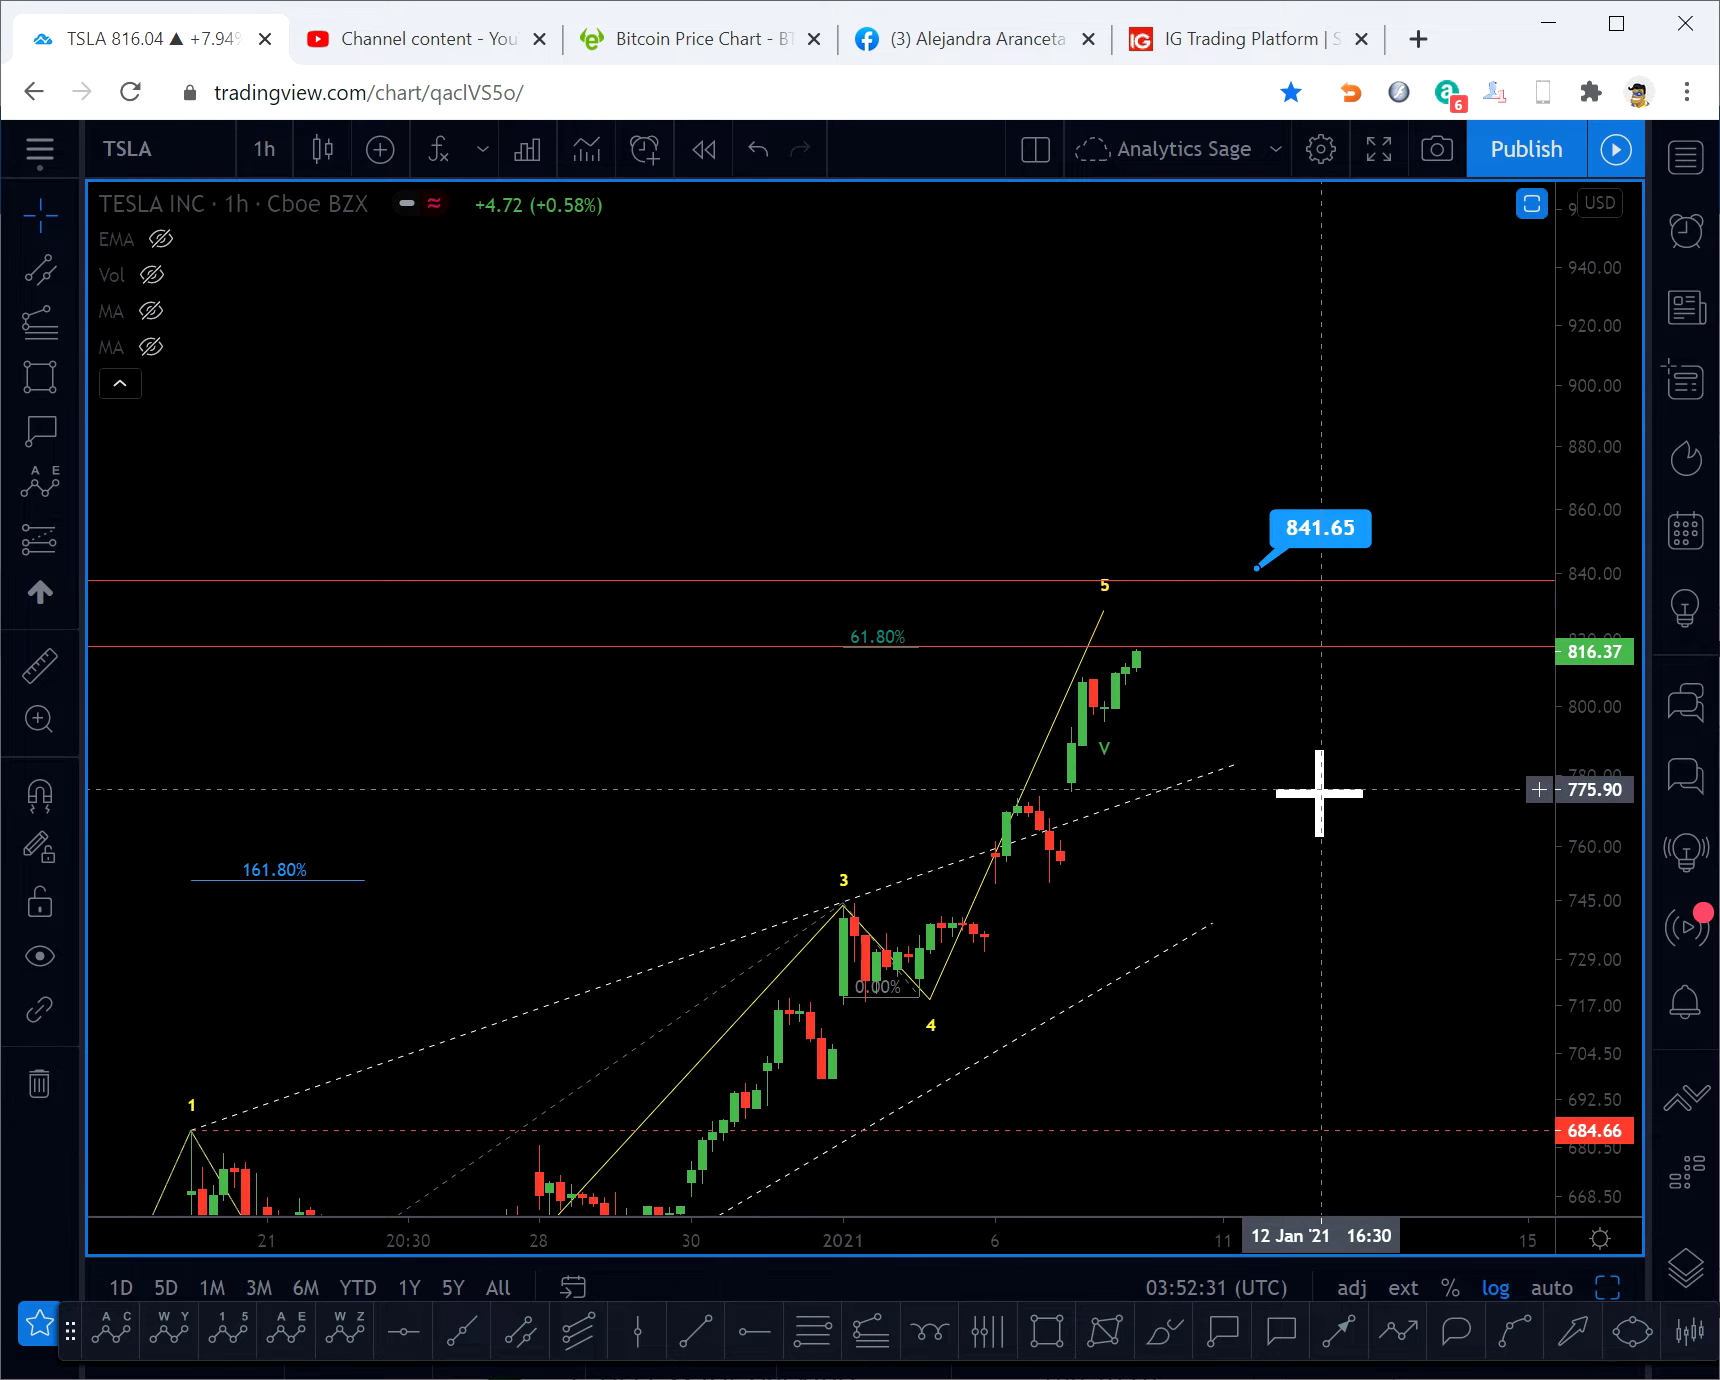
pyautogui.scroll(2, 1318, 799)
pyautogui.moveTo(1221, 906); pyautogui.dragTo(1363, 883)
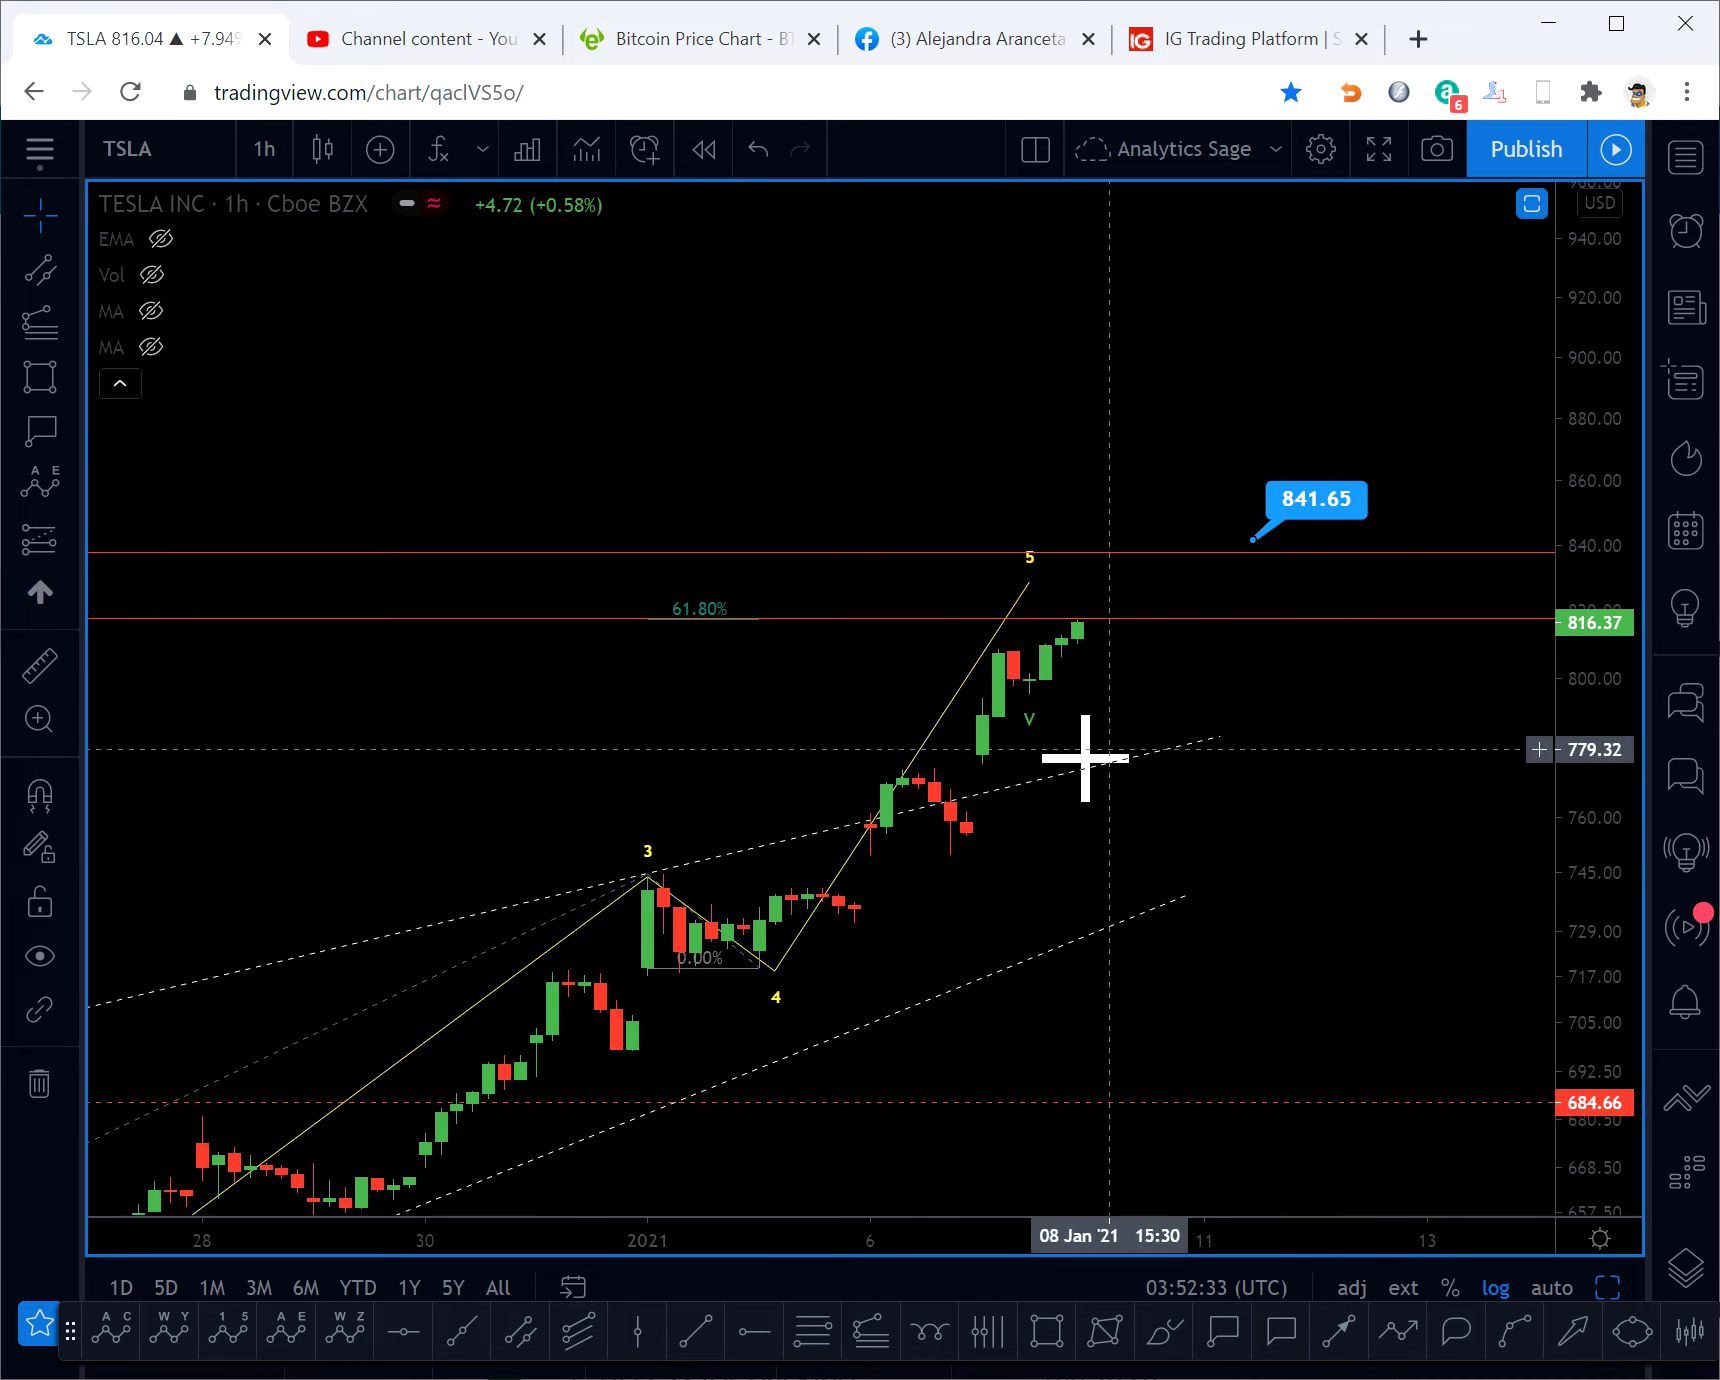
# - Move the green V label up above the target rectangle and extend wave 5's endpoint to 837.58 on 08 Jan '21
pyautogui.moveTo(1033, 724)
pyautogui.mouseDown()
pyautogui.moveTo(1071, 641)
pyautogui.moveTo(1082, 514)
pyautogui.mouseUp()
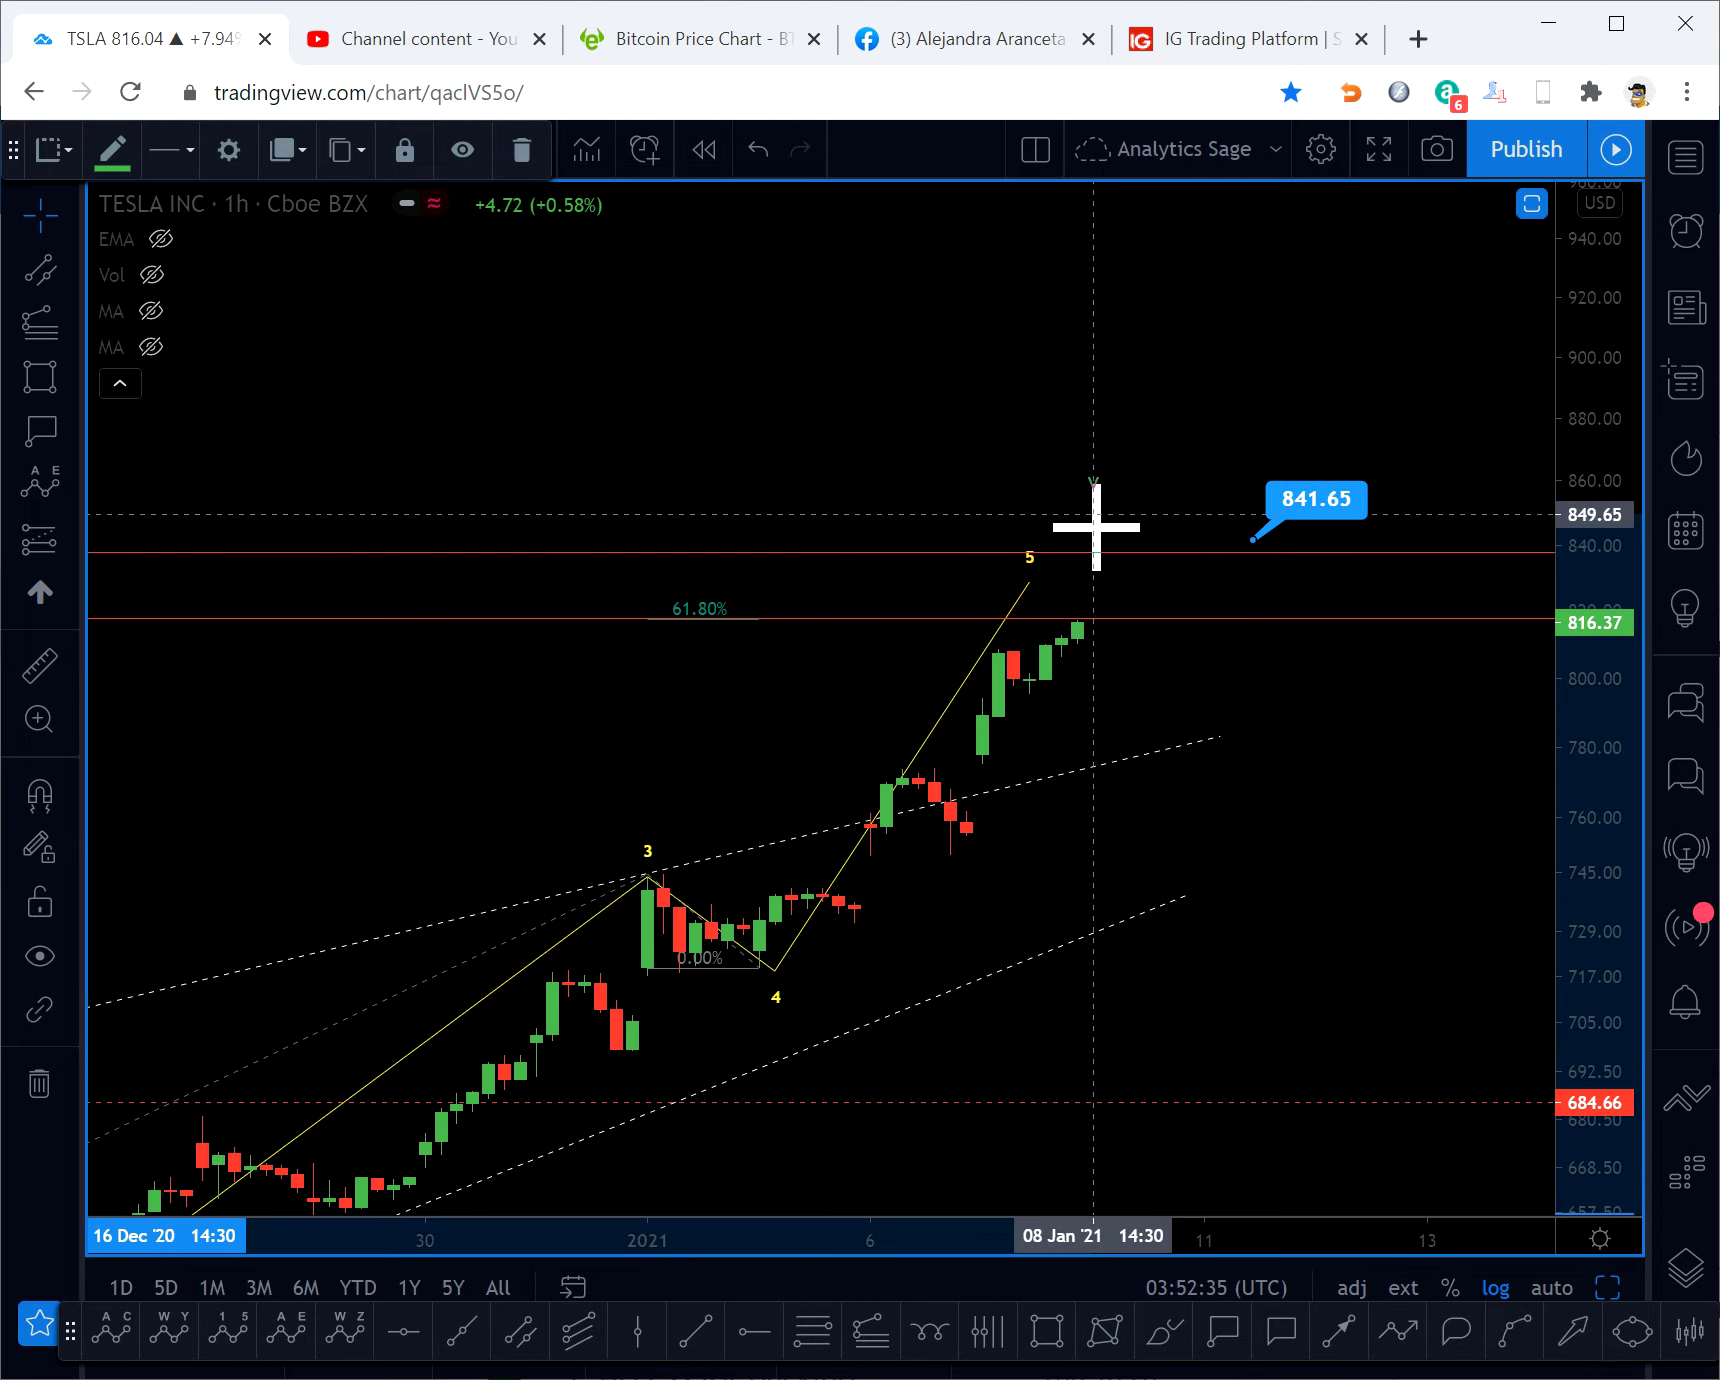
pyautogui.moveTo(1031, 586); pyautogui.dragTo(1109, 556)
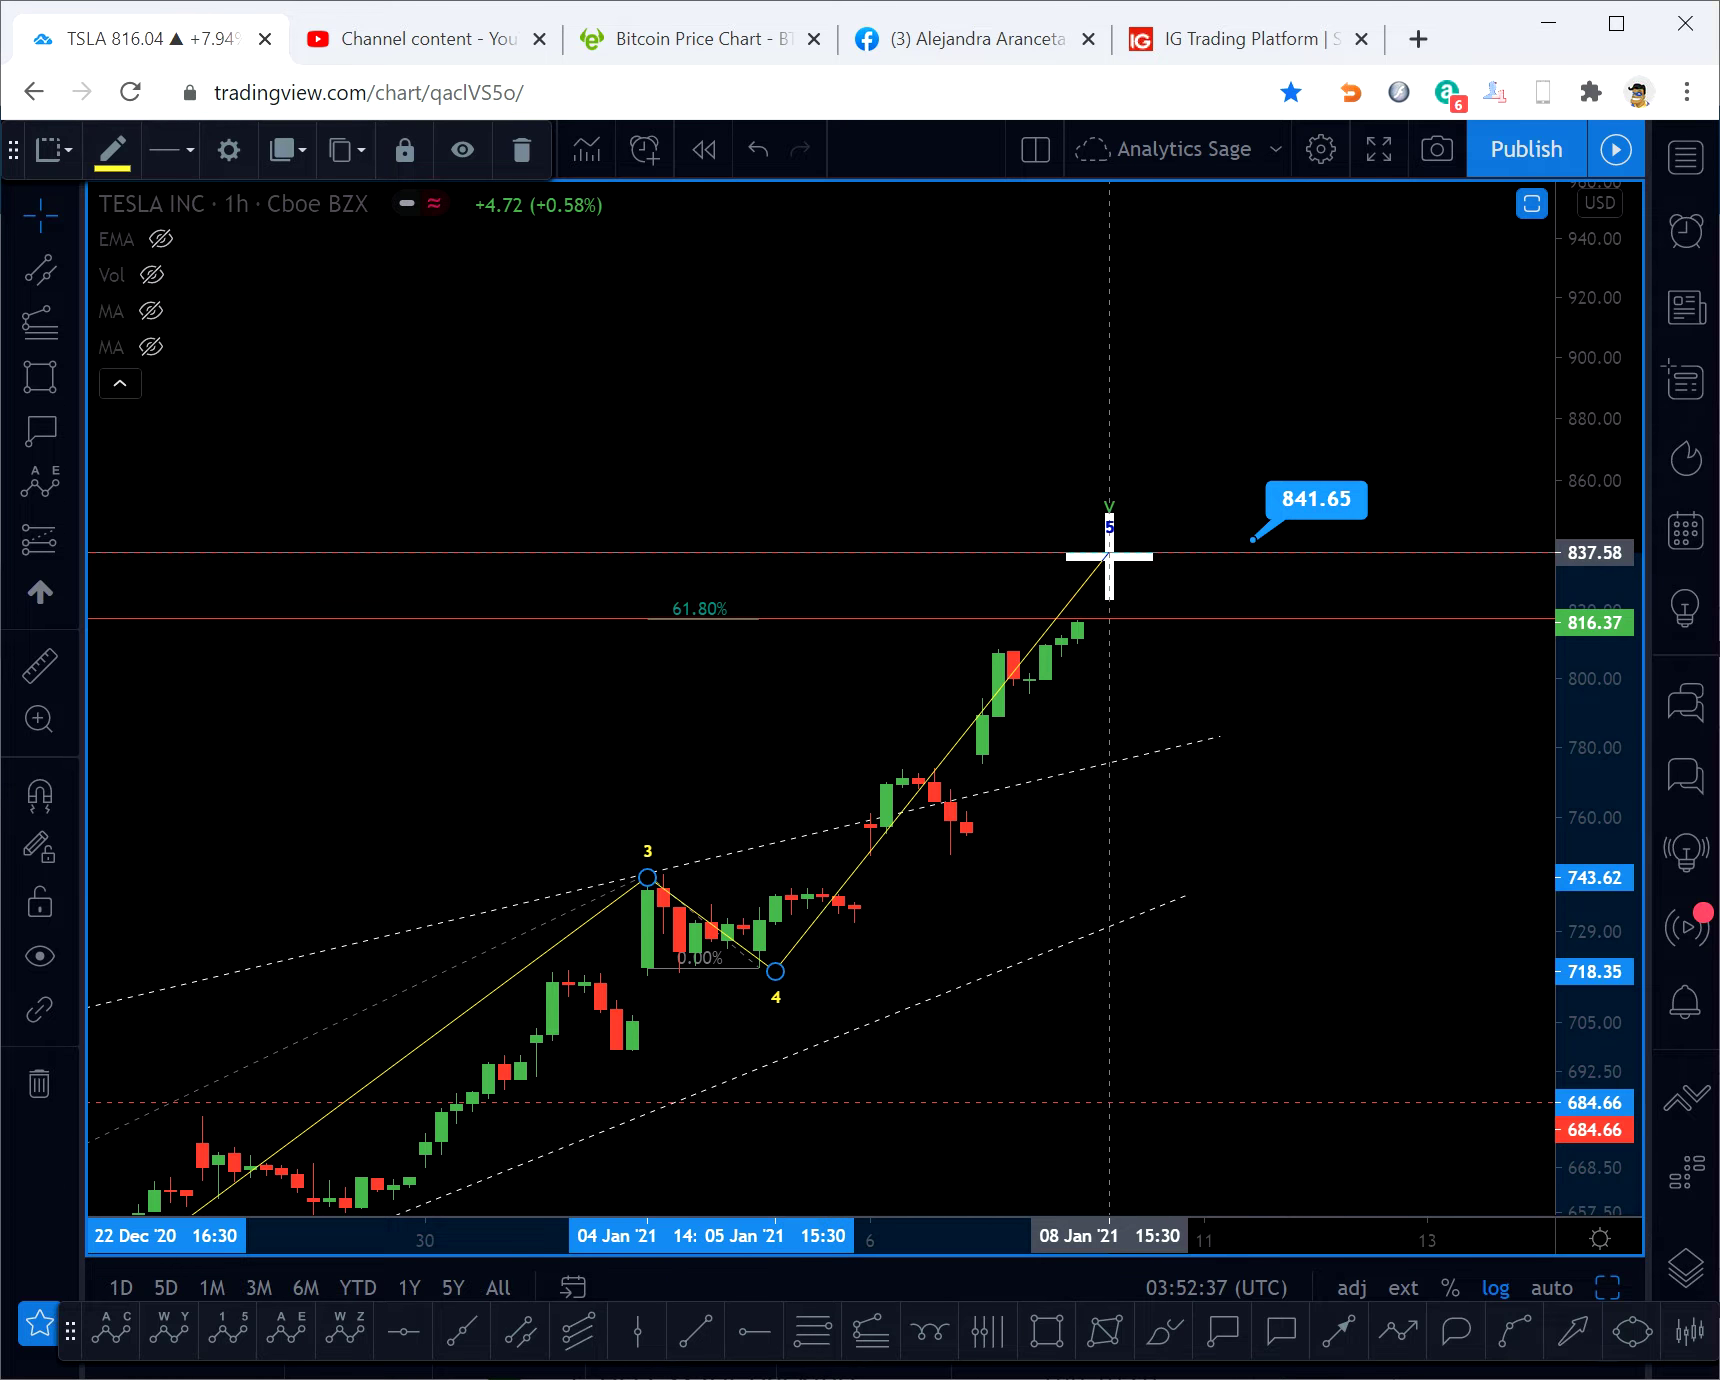
# - Draw a trend line along the highs of wave 5, from 738.87 on 05 Jan '21 up to about 841.64 beside the 5 label
pyautogui.moveTo(1594, 929); pyautogui.dragTo(1597, 783)
pyautogui.moveTo(1362, 860); pyautogui.dragTo(1401, 718)
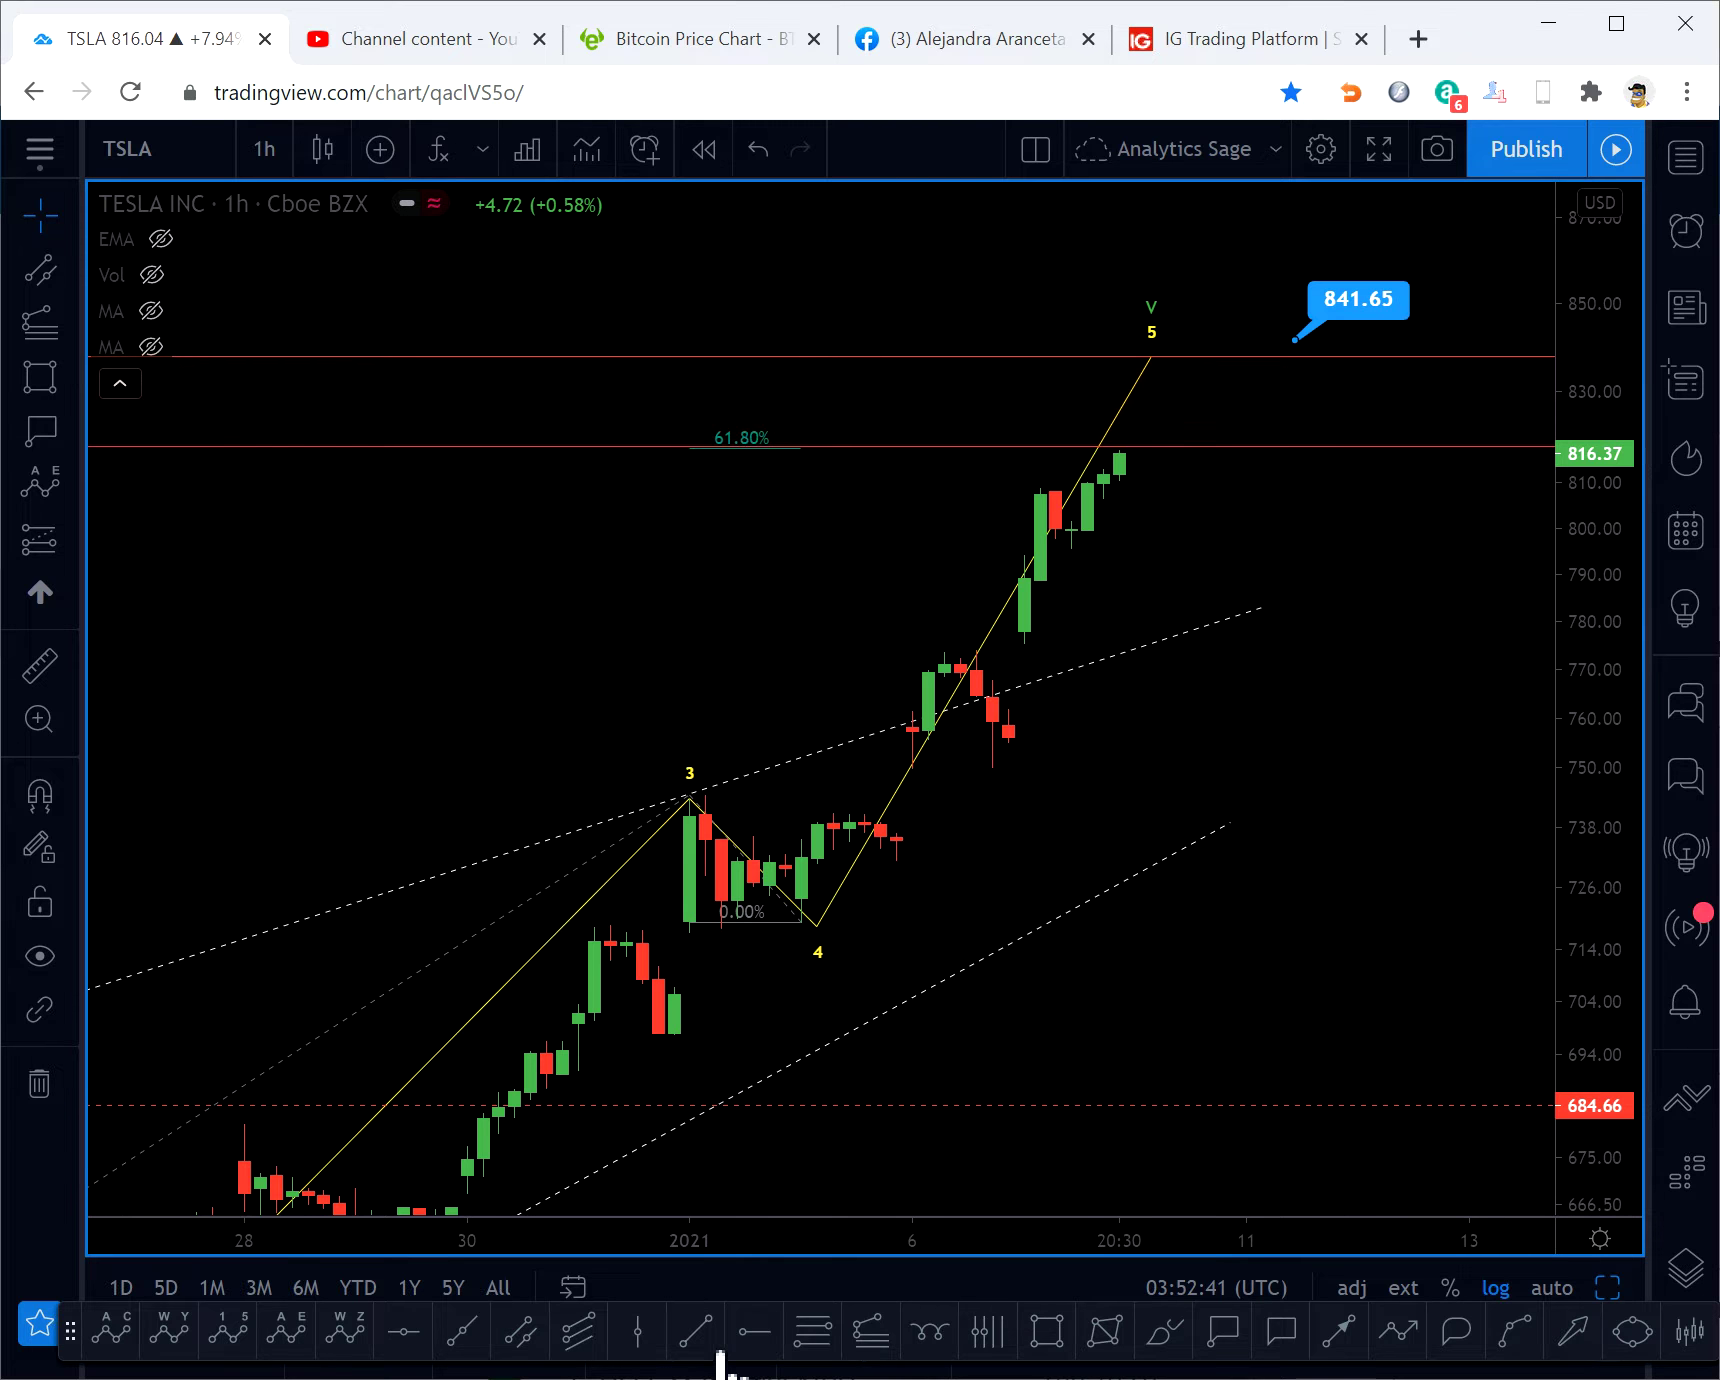
pyautogui.click(695, 1330)
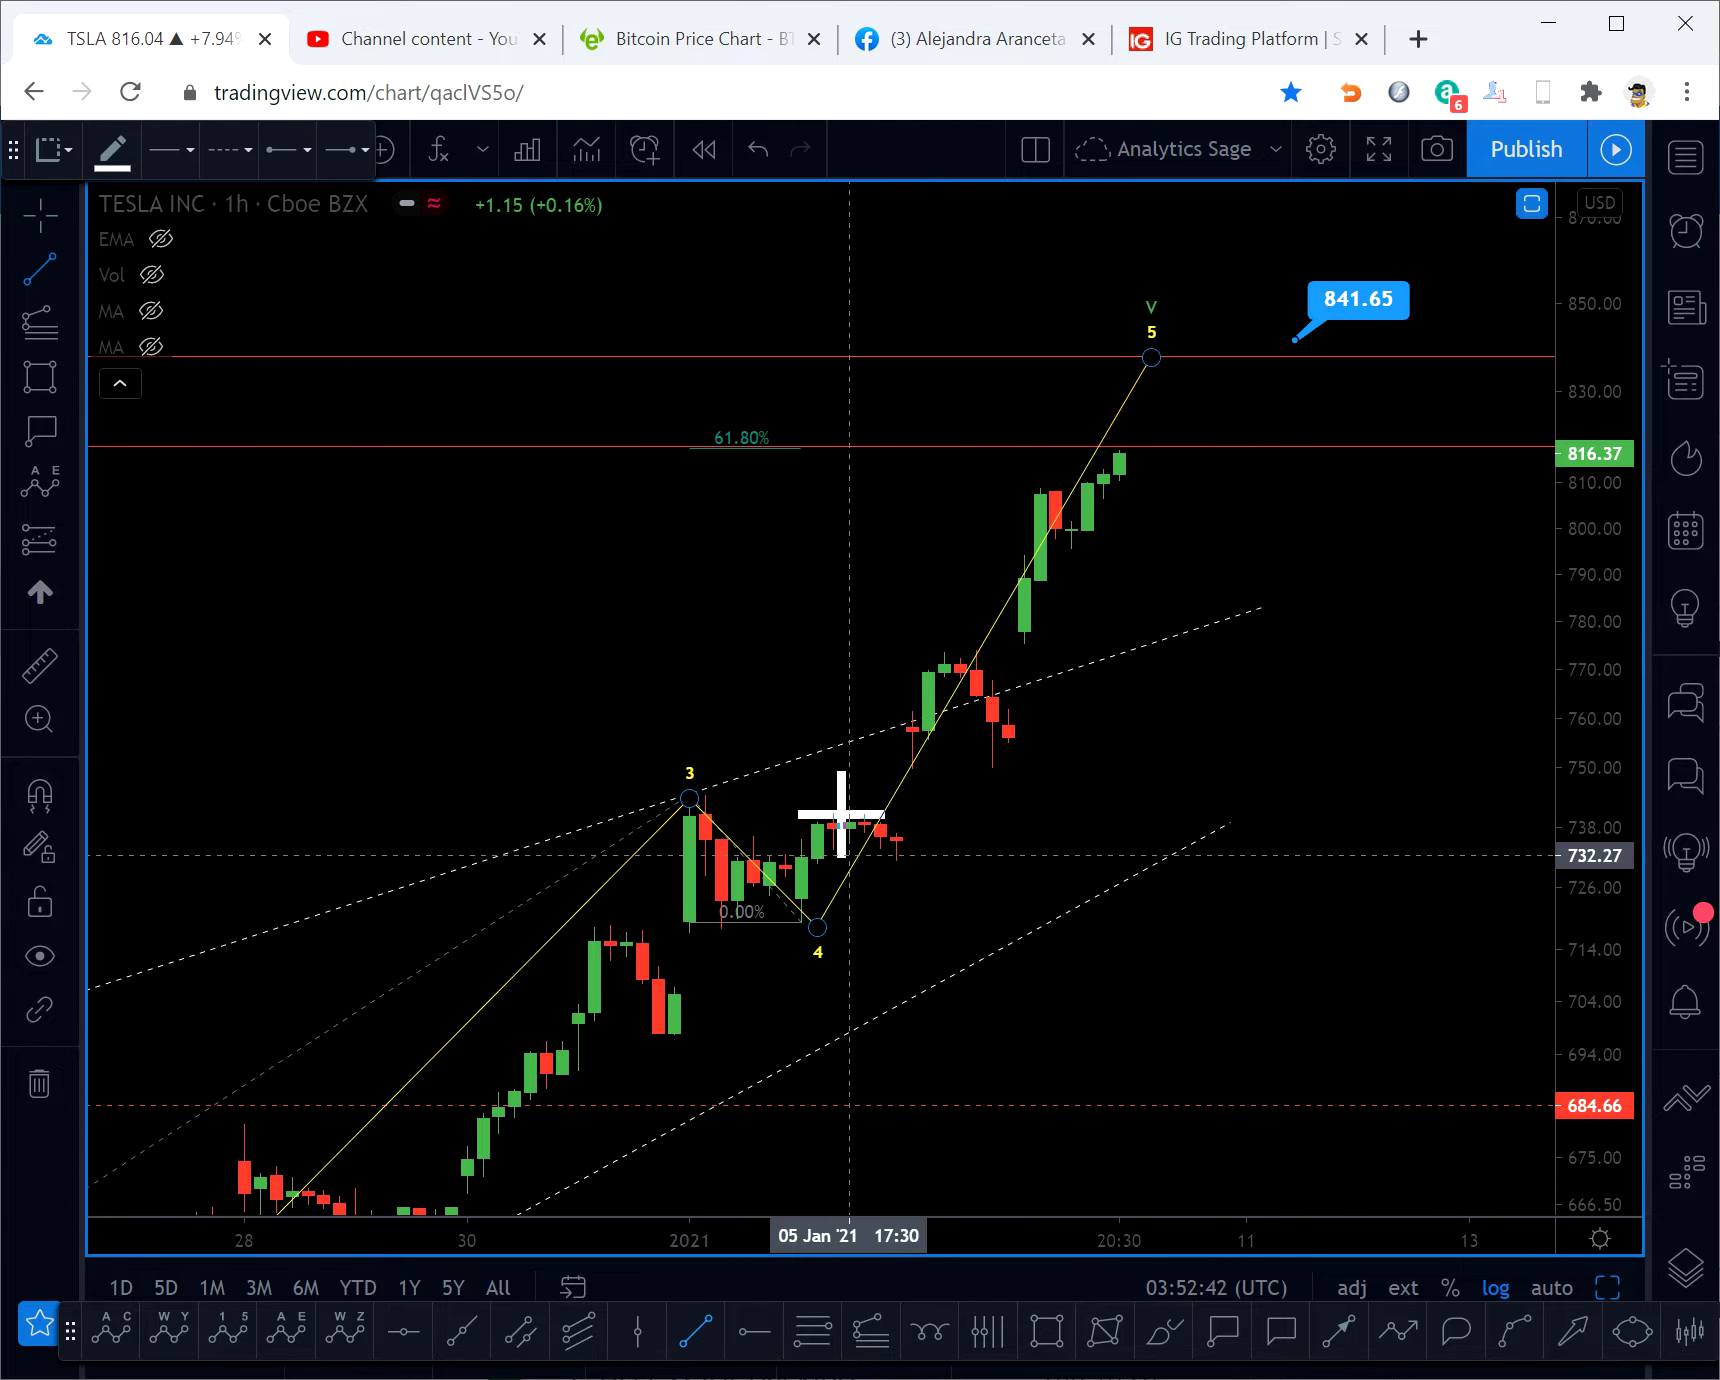
pyautogui.click(814, 748)
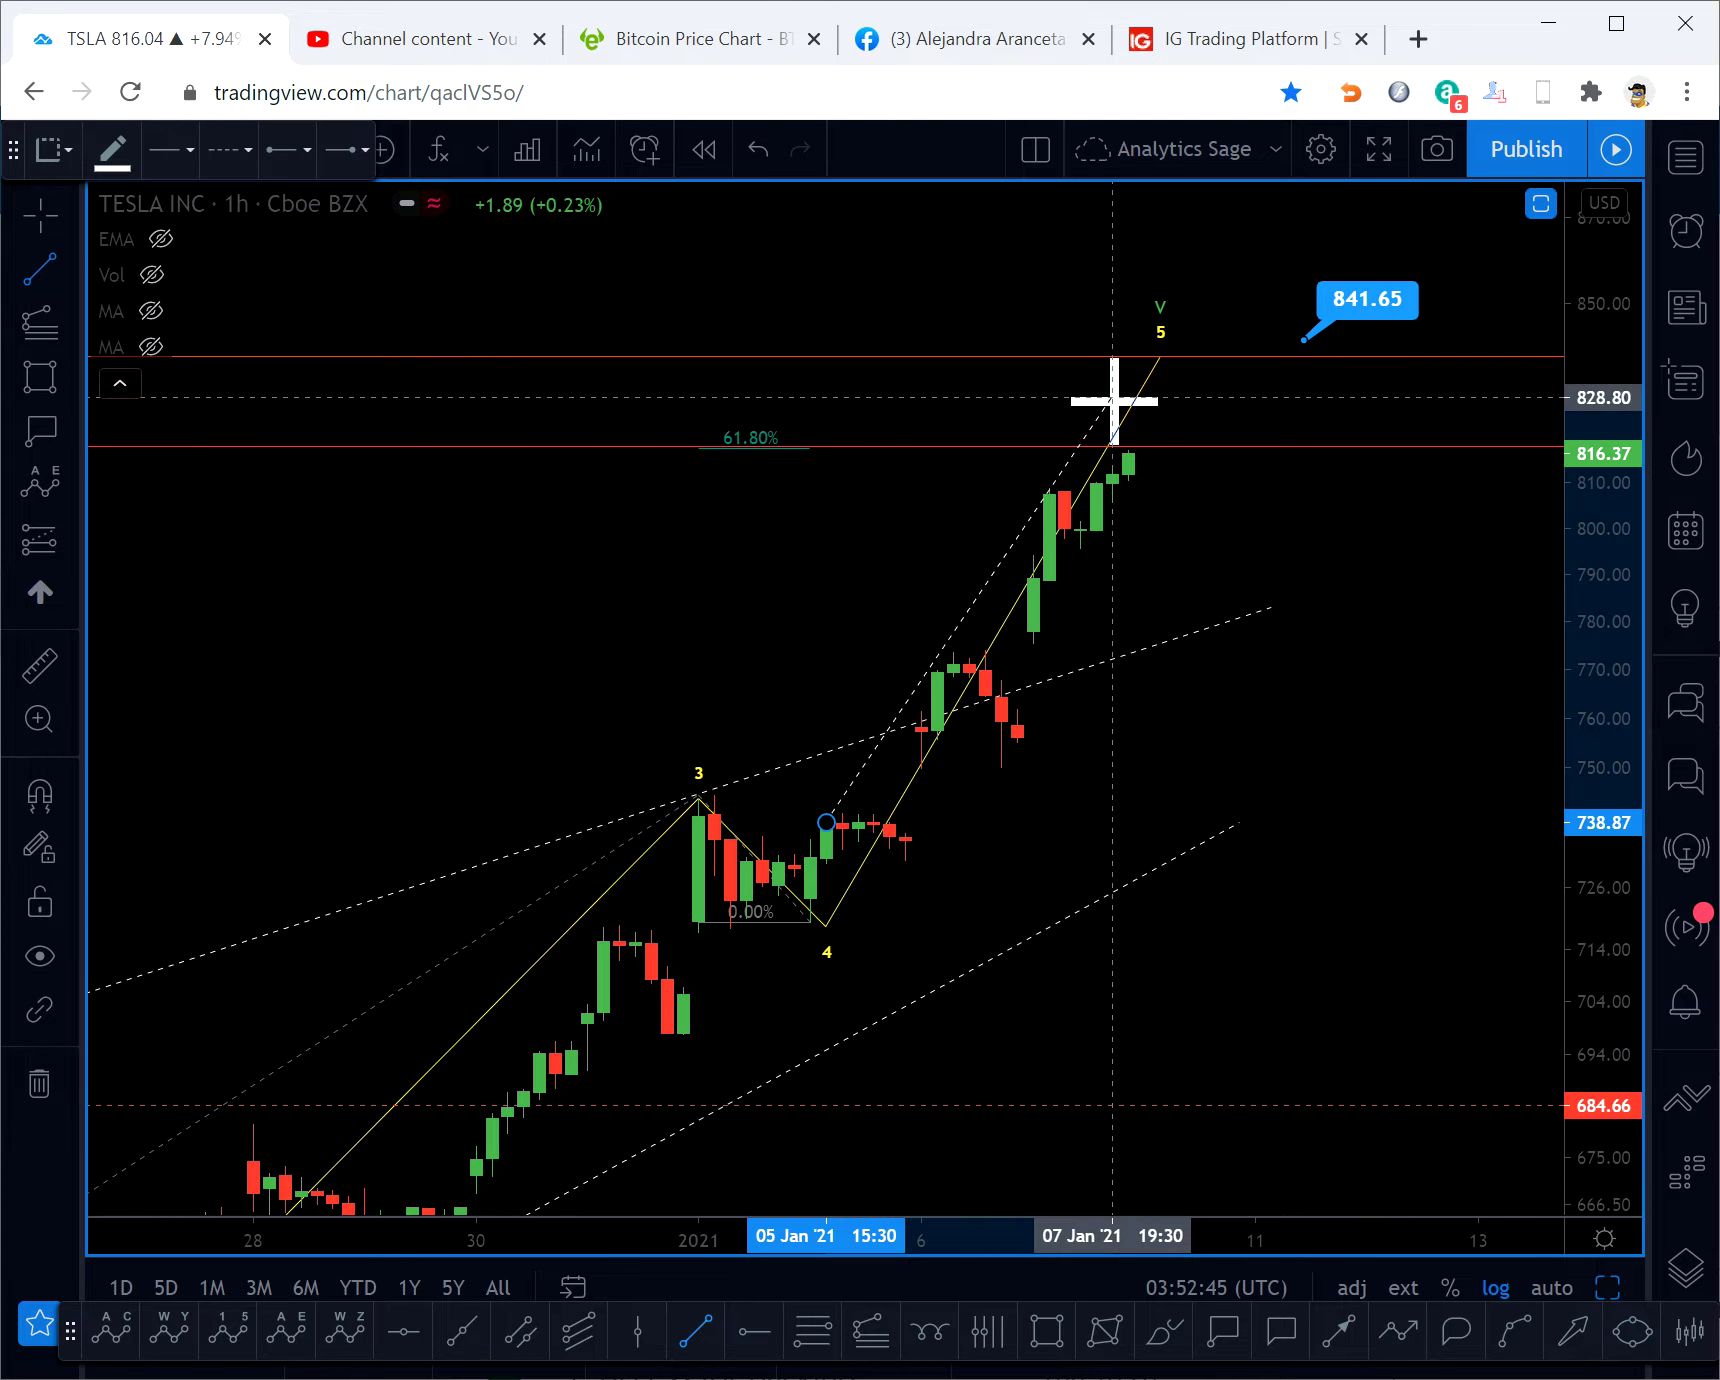
pyautogui.click(1141, 344)
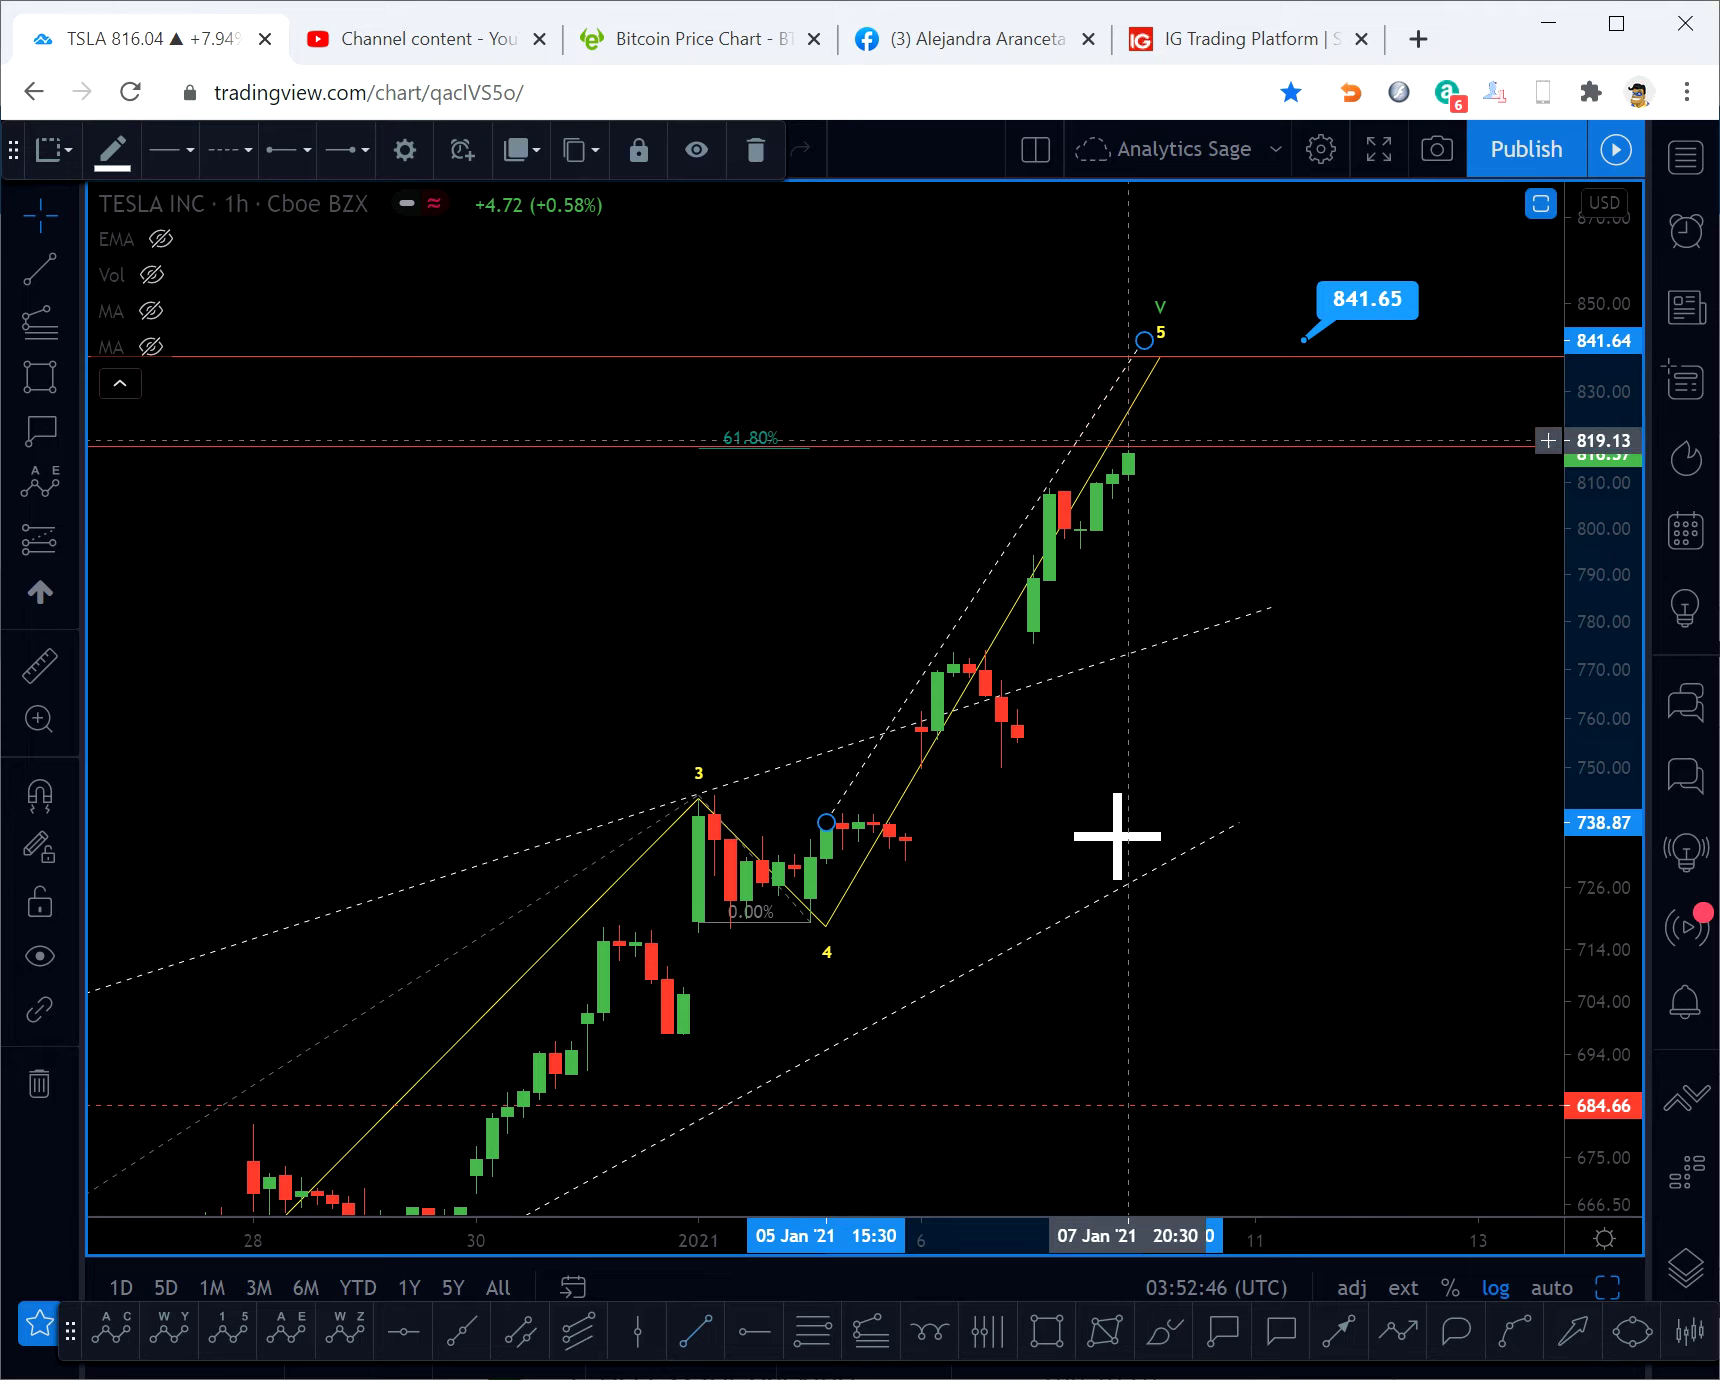
# - Hide the connecting wave line of the yellow Elliott Impulse Wave, keeping only its number labels
pyautogui.doubleClick(1008, 634)
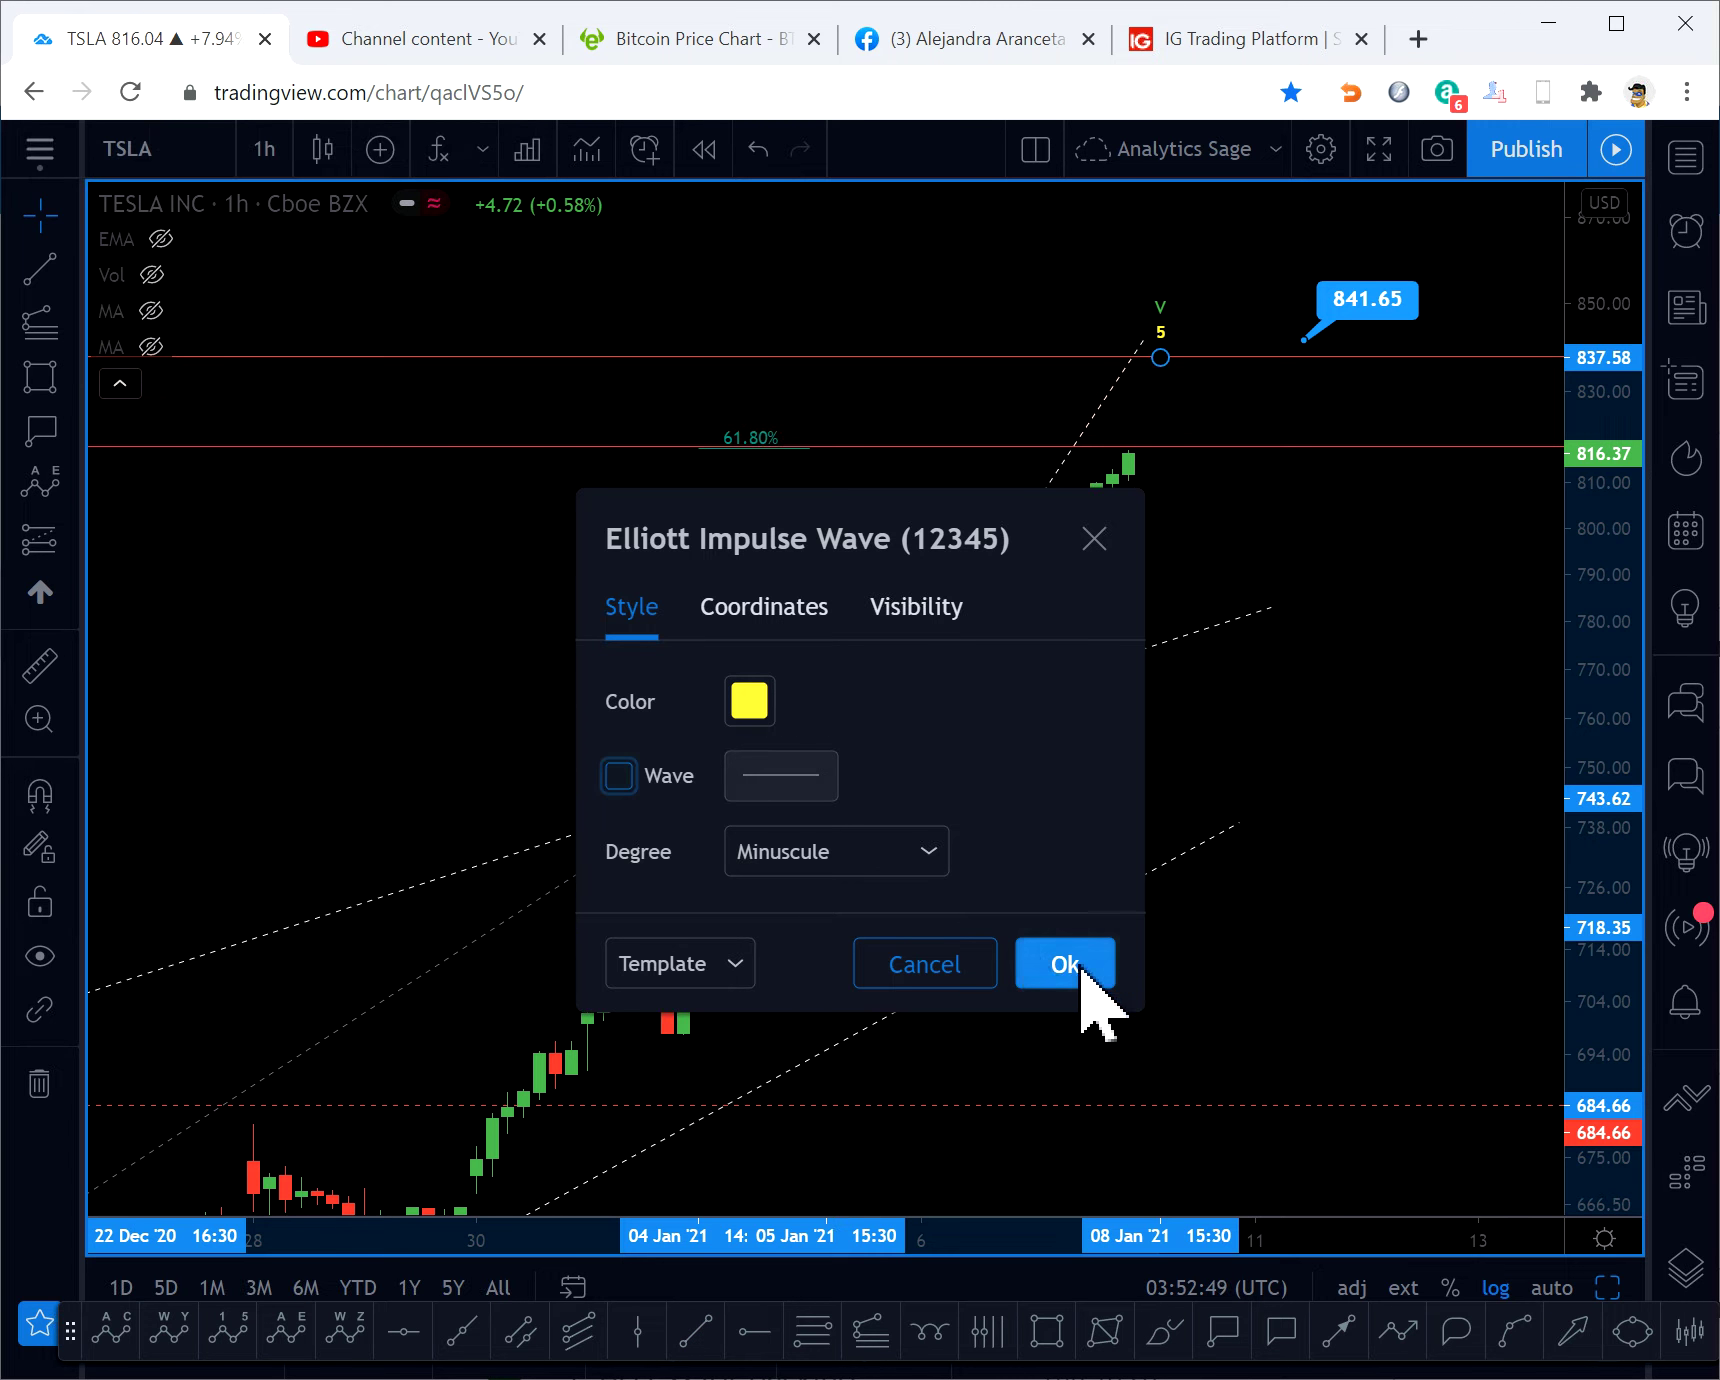
pyautogui.click(1065, 964)
# - Draw a second trend line beneath wave 5, from the 750.00 low on 06 Jan '21 to the target rectangle's upper edge
pyautogui.click(697, 1331)
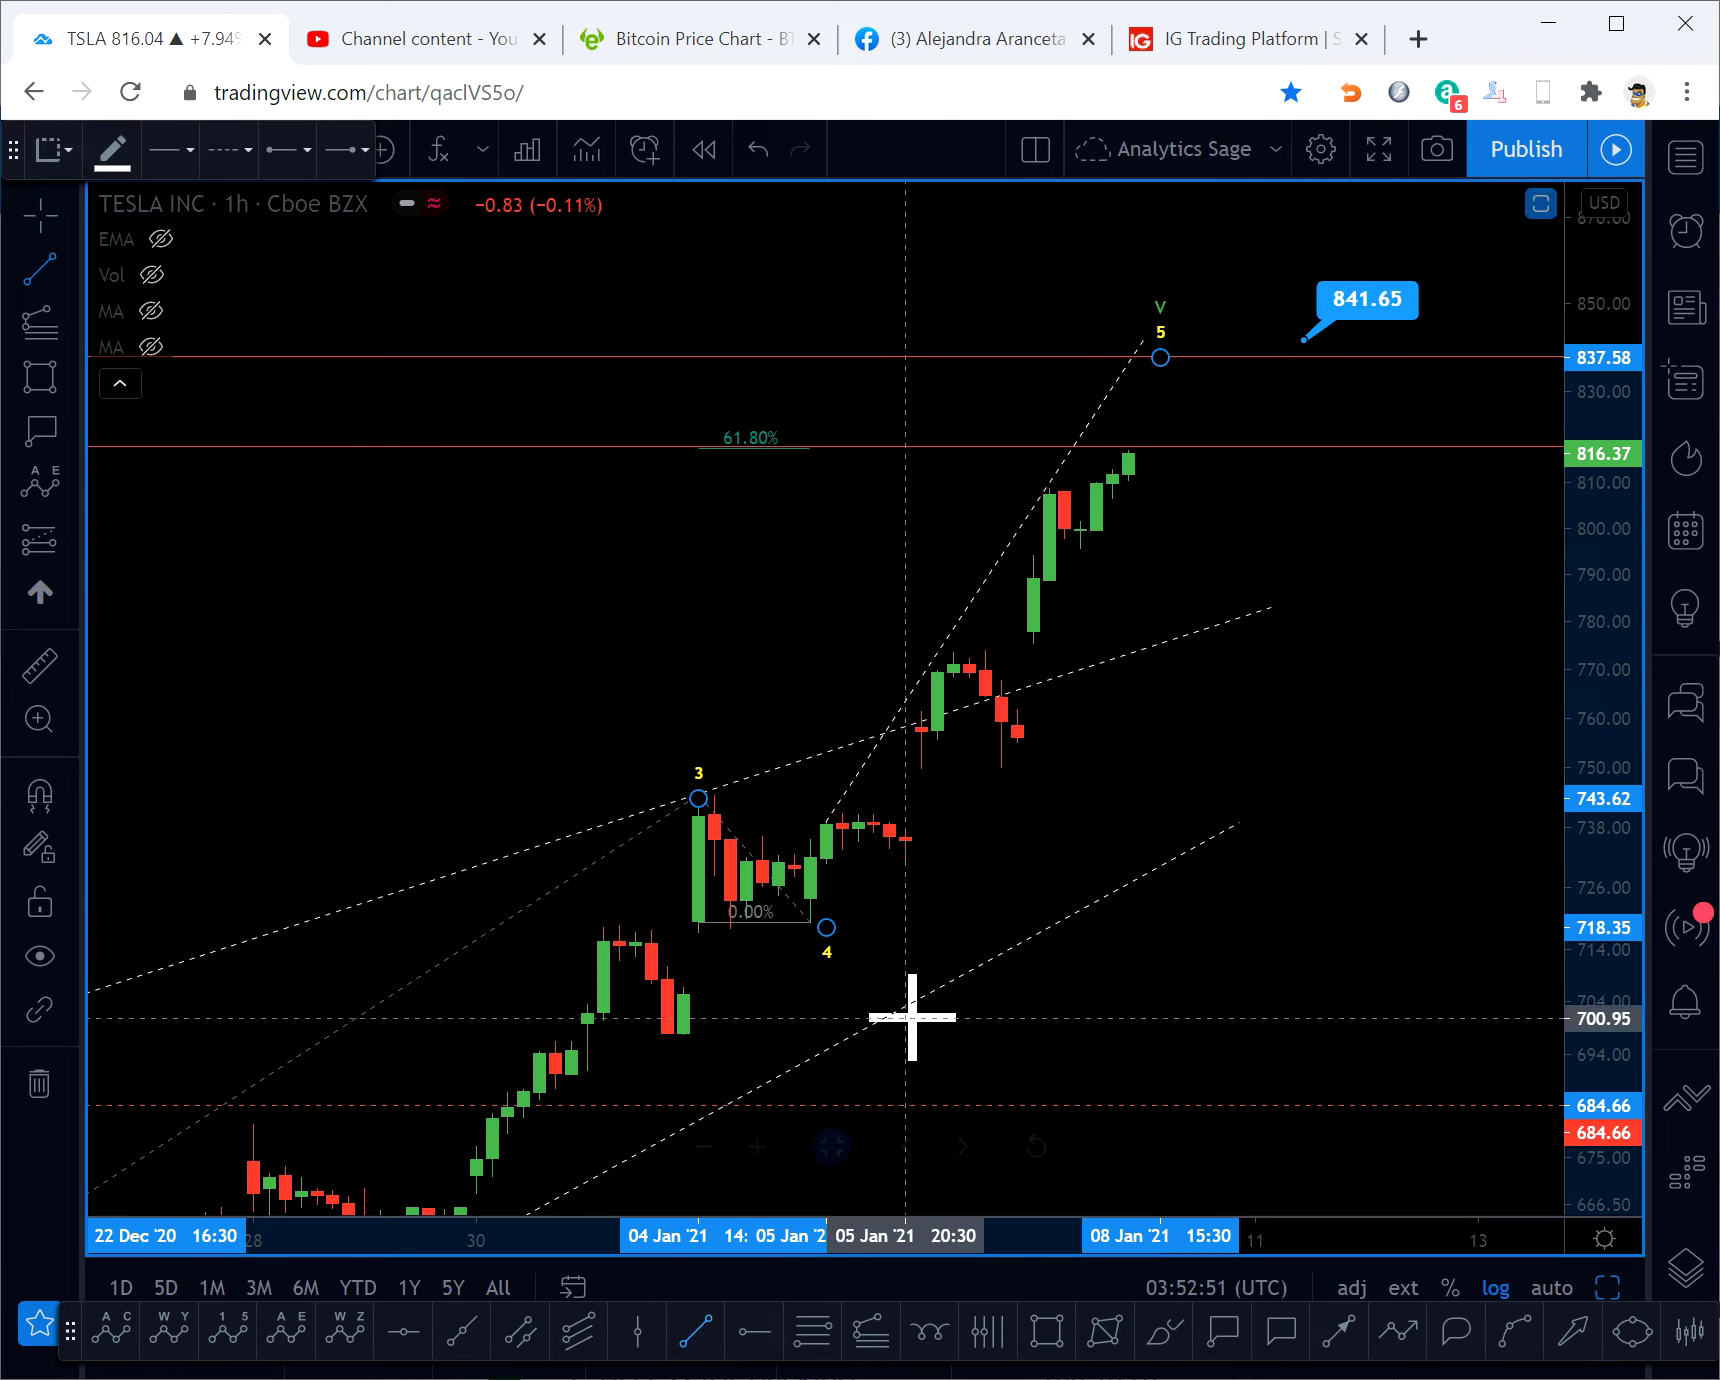
pyautogui.click(1010, 790)
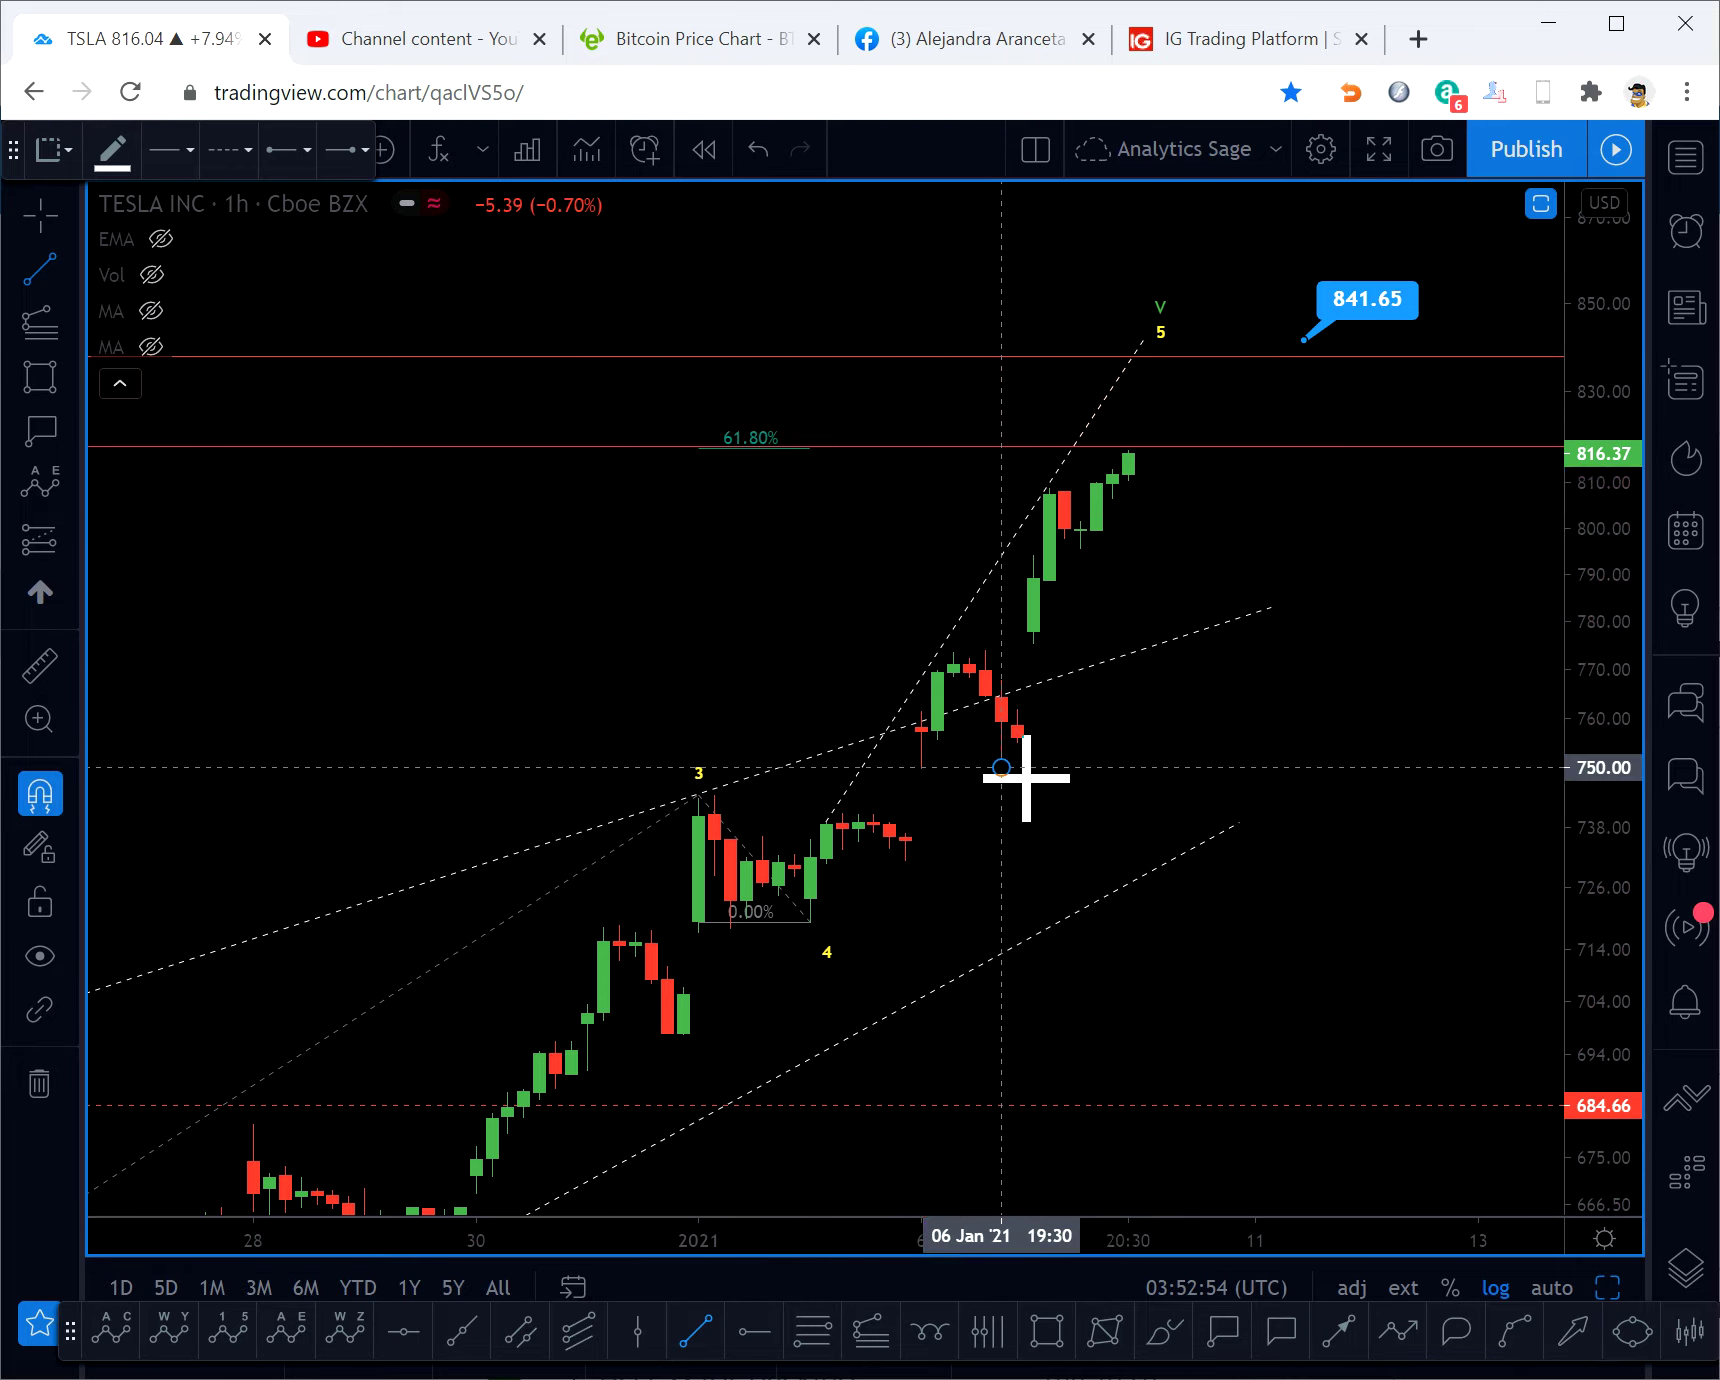
pyautogui.click(1202, 356)
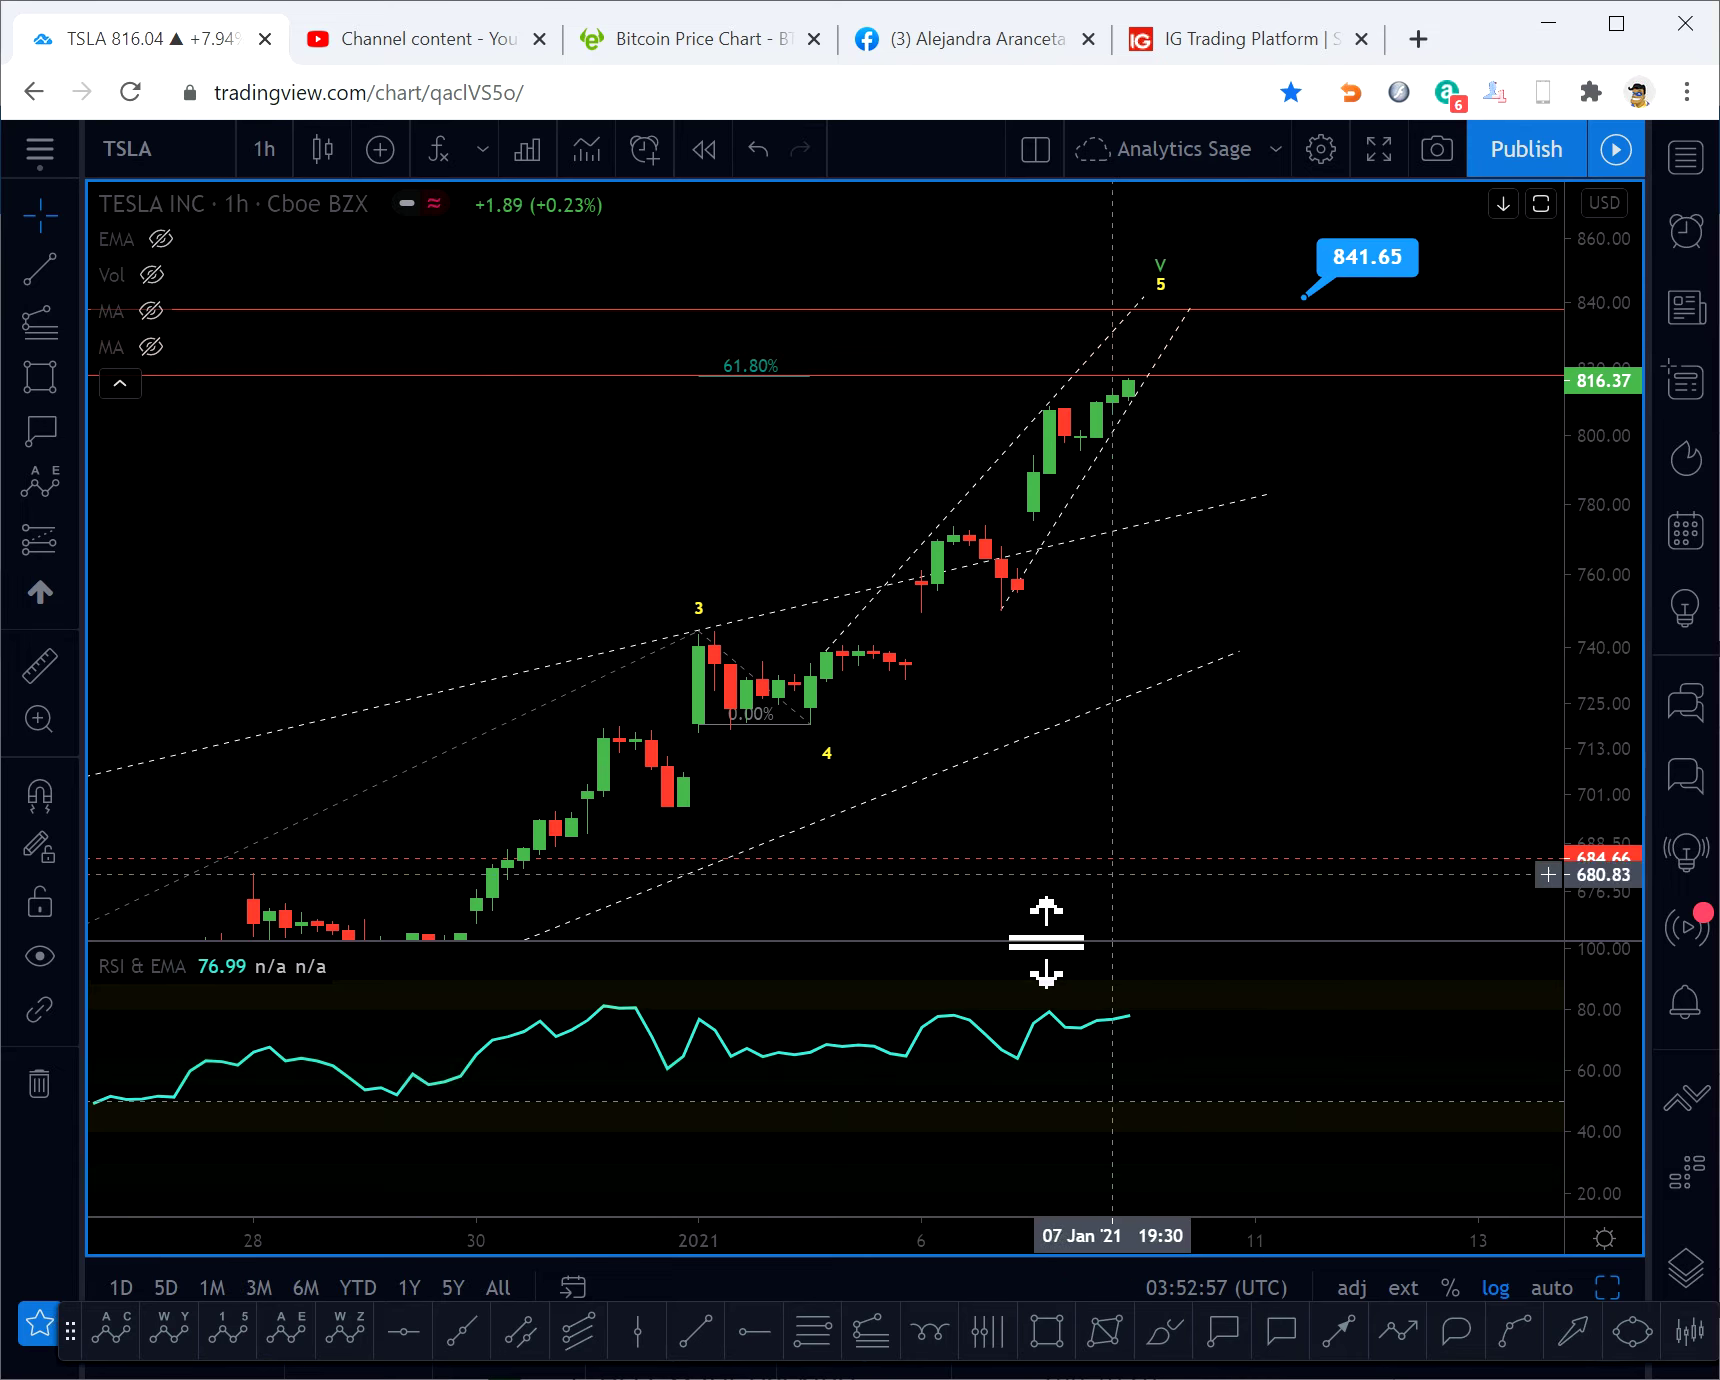
# - Examine the RSI behaviour on the 1-hour chart, compare it on the 3-hour interval, and return to 1 hour
pyautogui.hscroll(-5, 1086, 1090)
pyautogui.moveTo(946, 552); pyautogui.dragTo(826, 568)
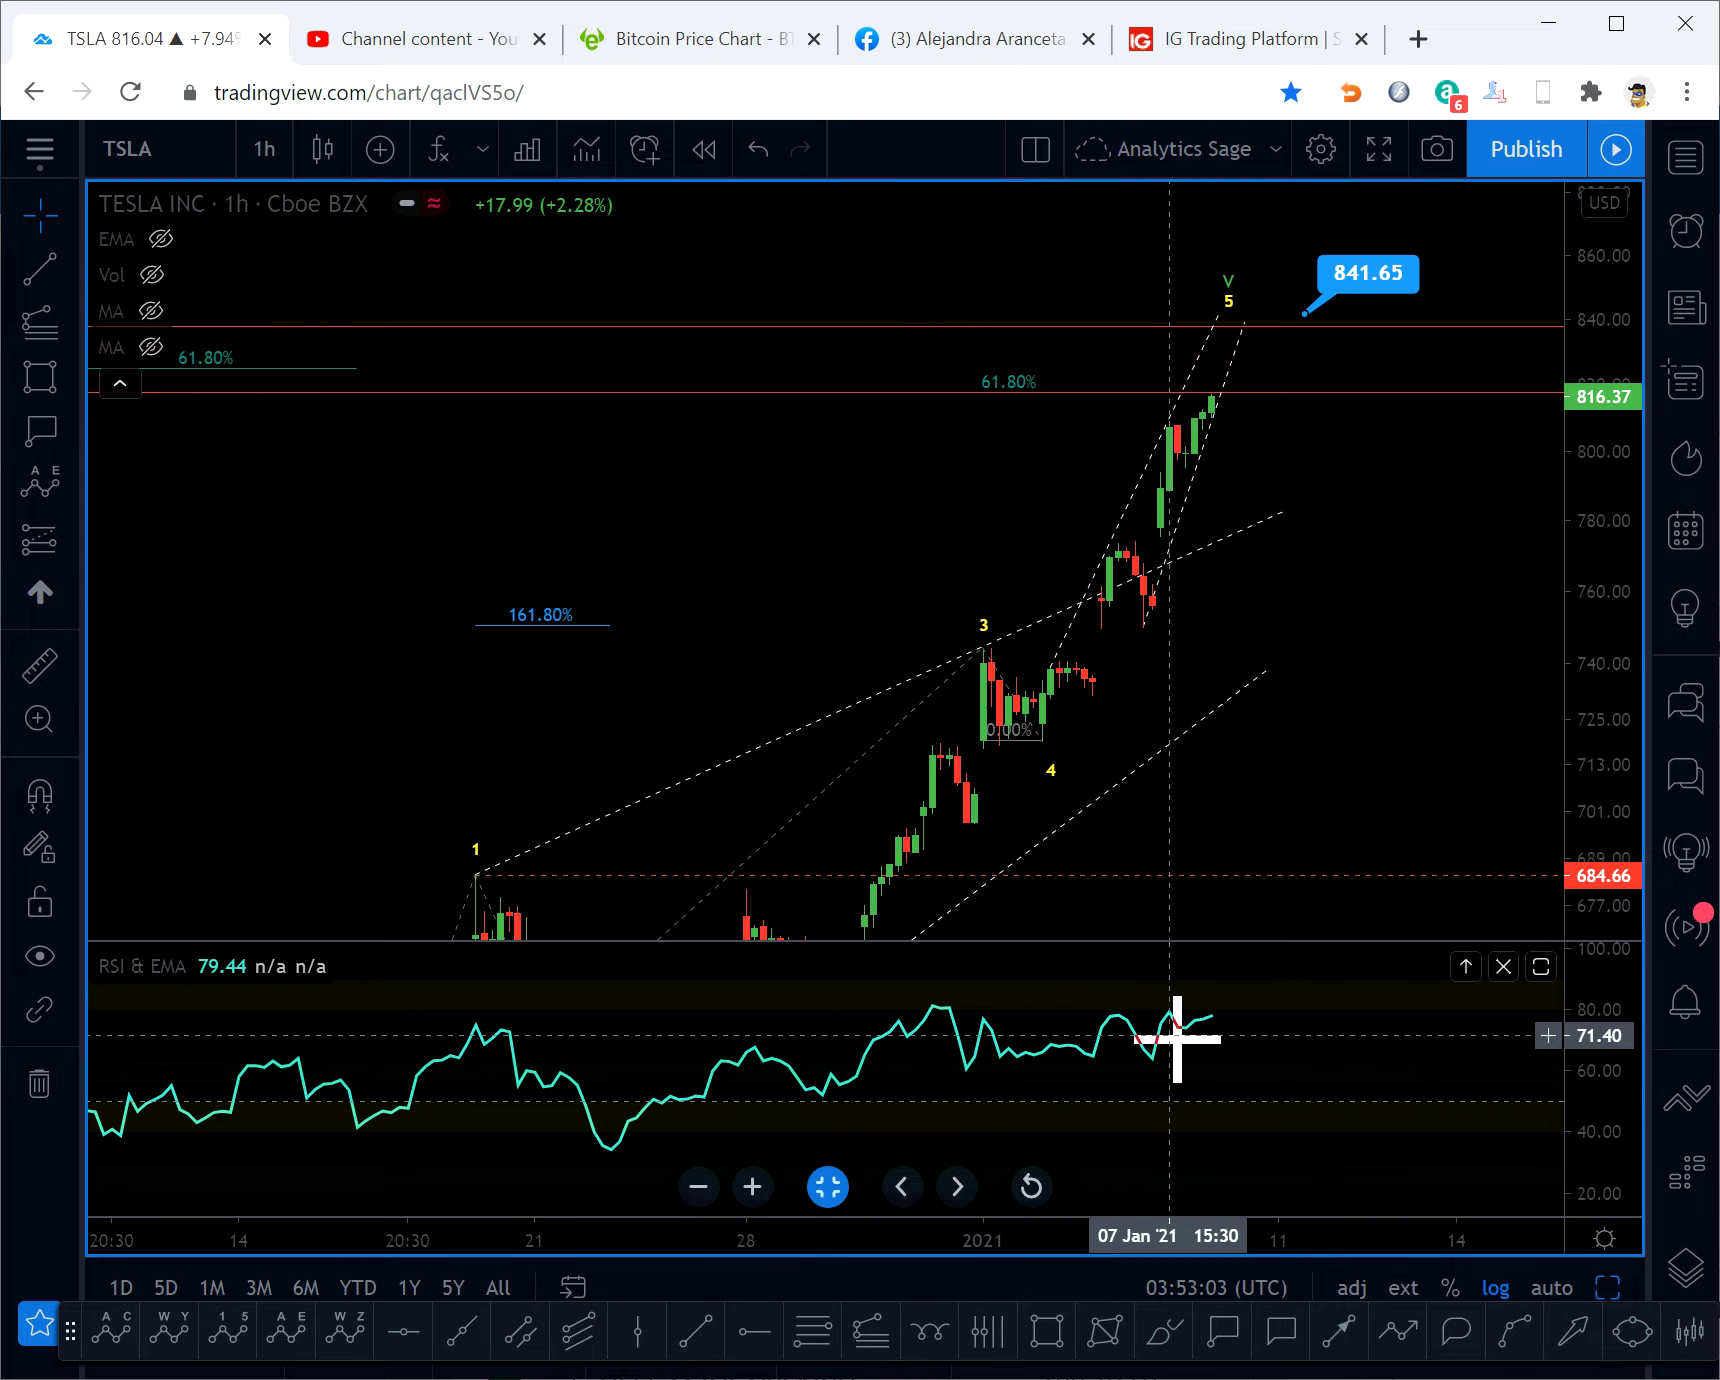
pyautogui.click(264, 149)
pyautogui.click(276, 732)
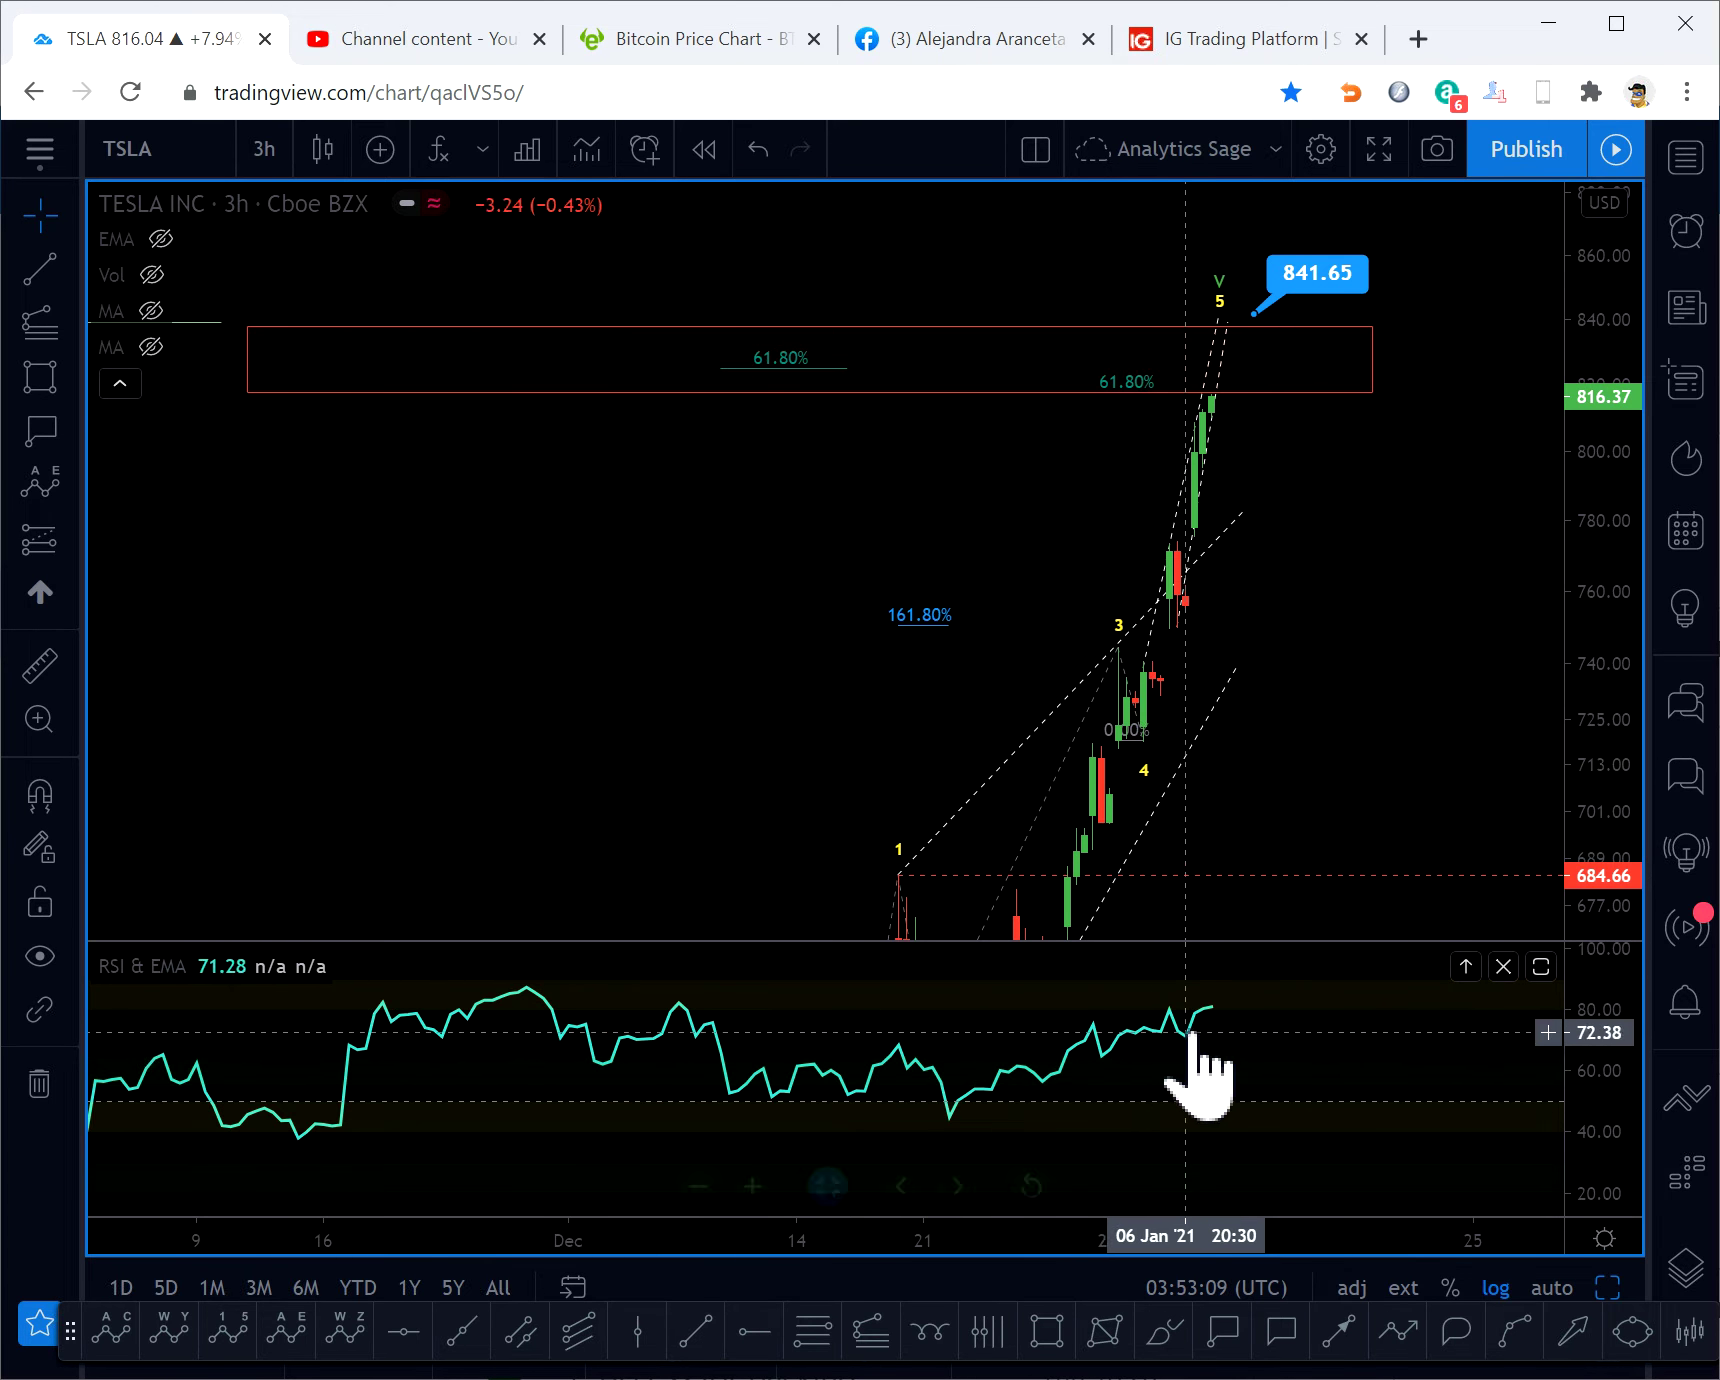
pyautogui.click(262, 149)
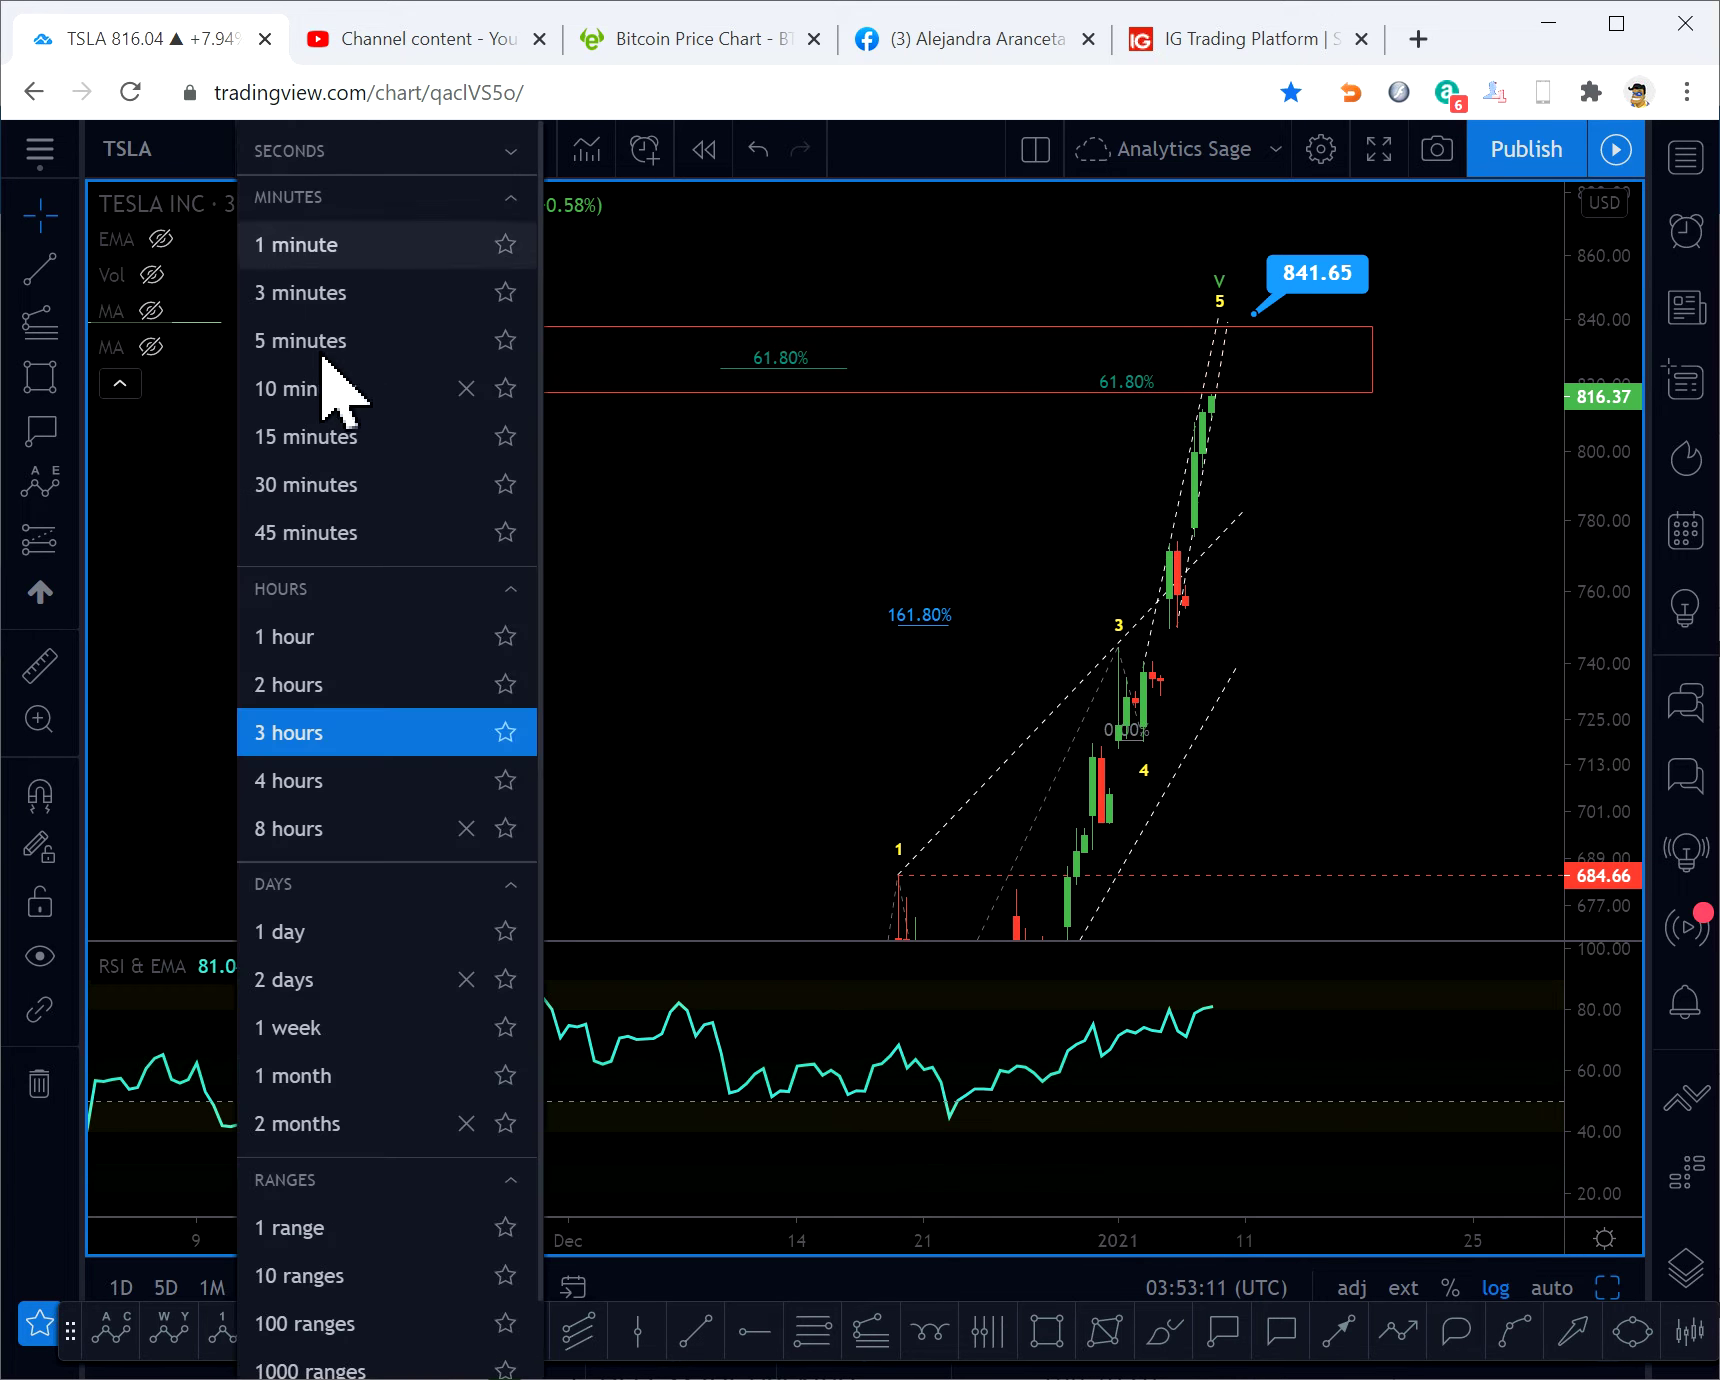
pyautogui.click(330, 638)
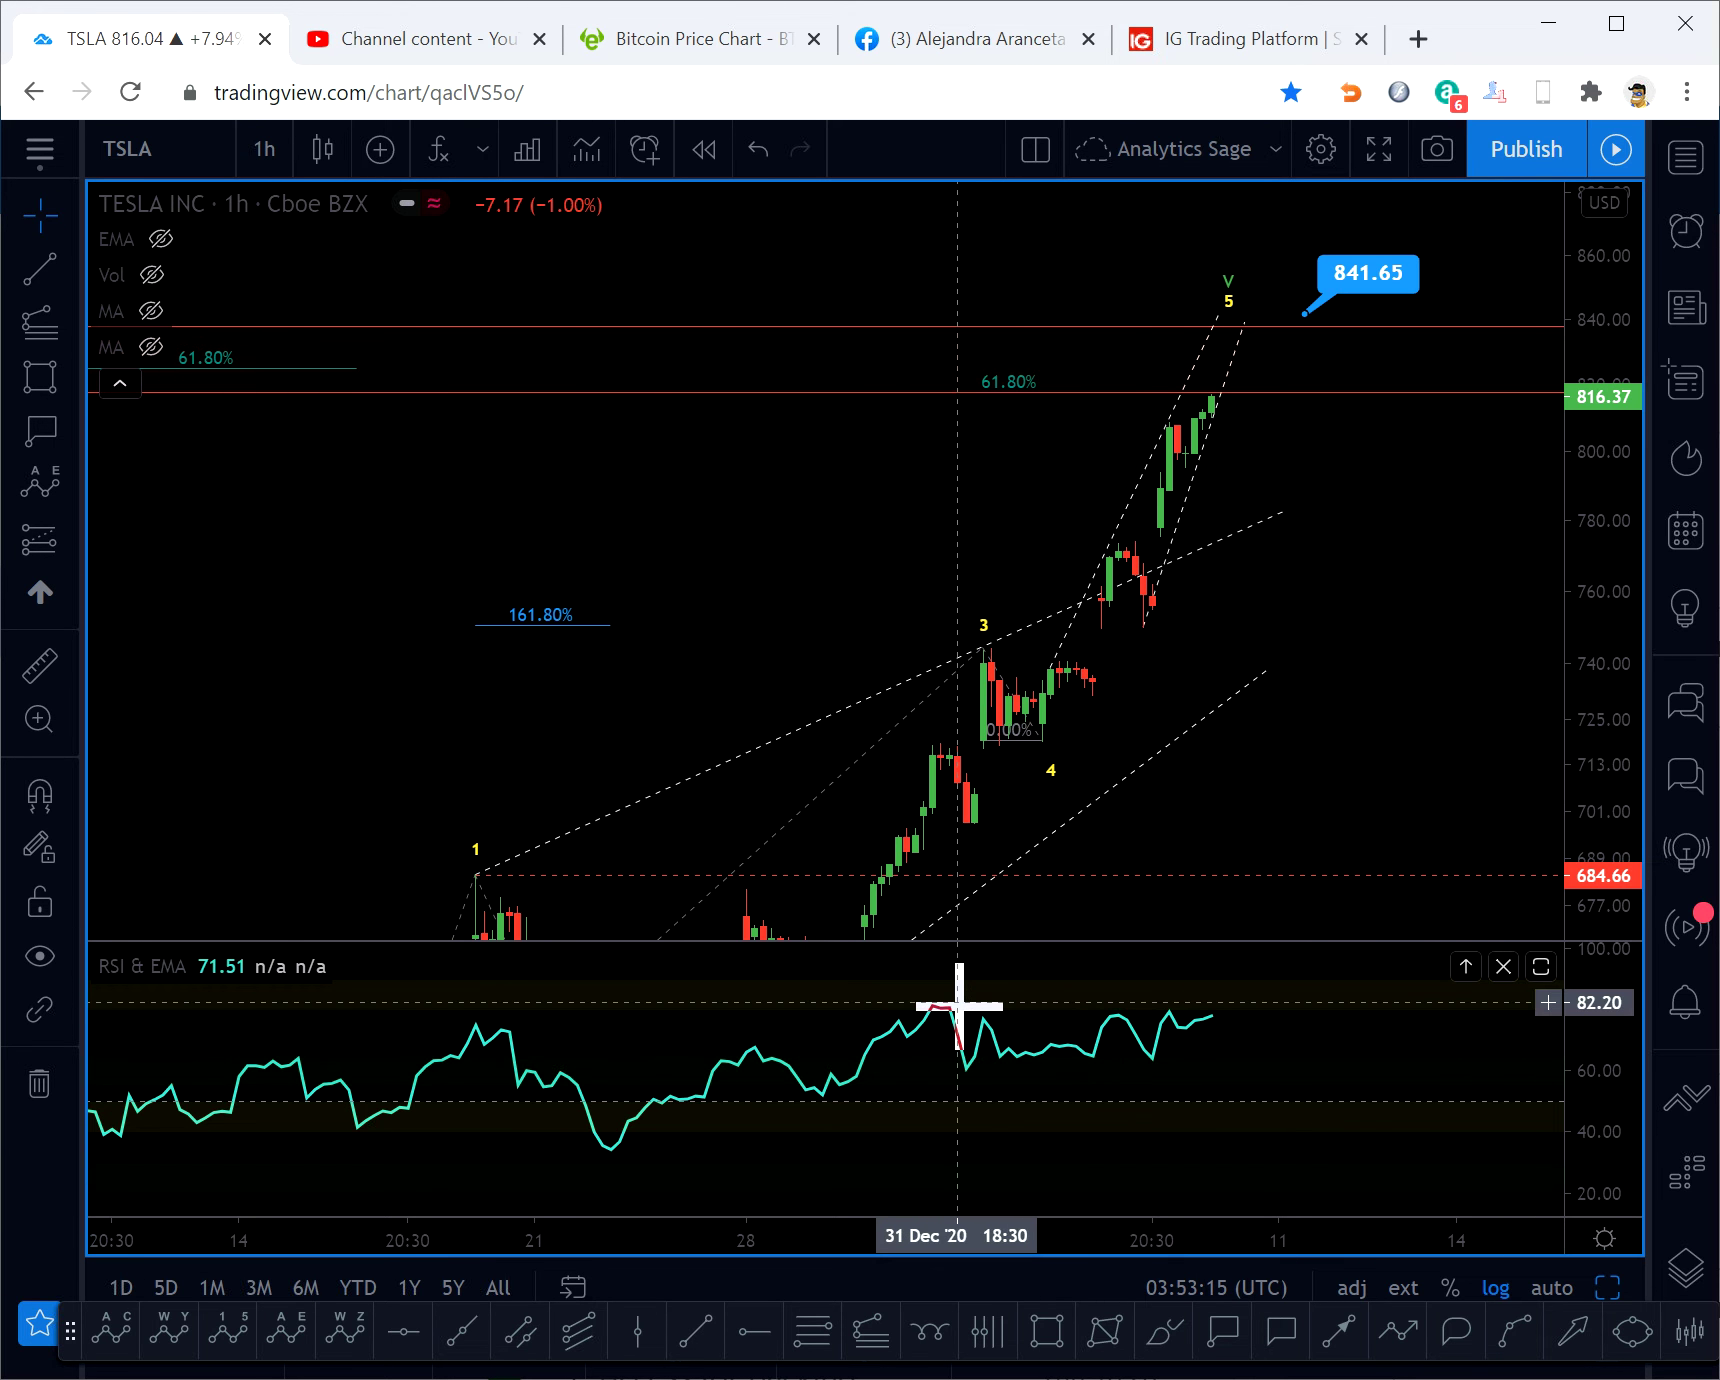
# - Try boxing the recent RSI peaks with a rectangle from 30 Dec '20 to 11 Jan '21, between about 85.4 and 76.6
pyautogui.moveTo(1594, 1121); pyautogui.dragTo(1590, 992)
pyautogui.moveTo(1371, 1064); pyautogui.dragTo(1365, 1188)
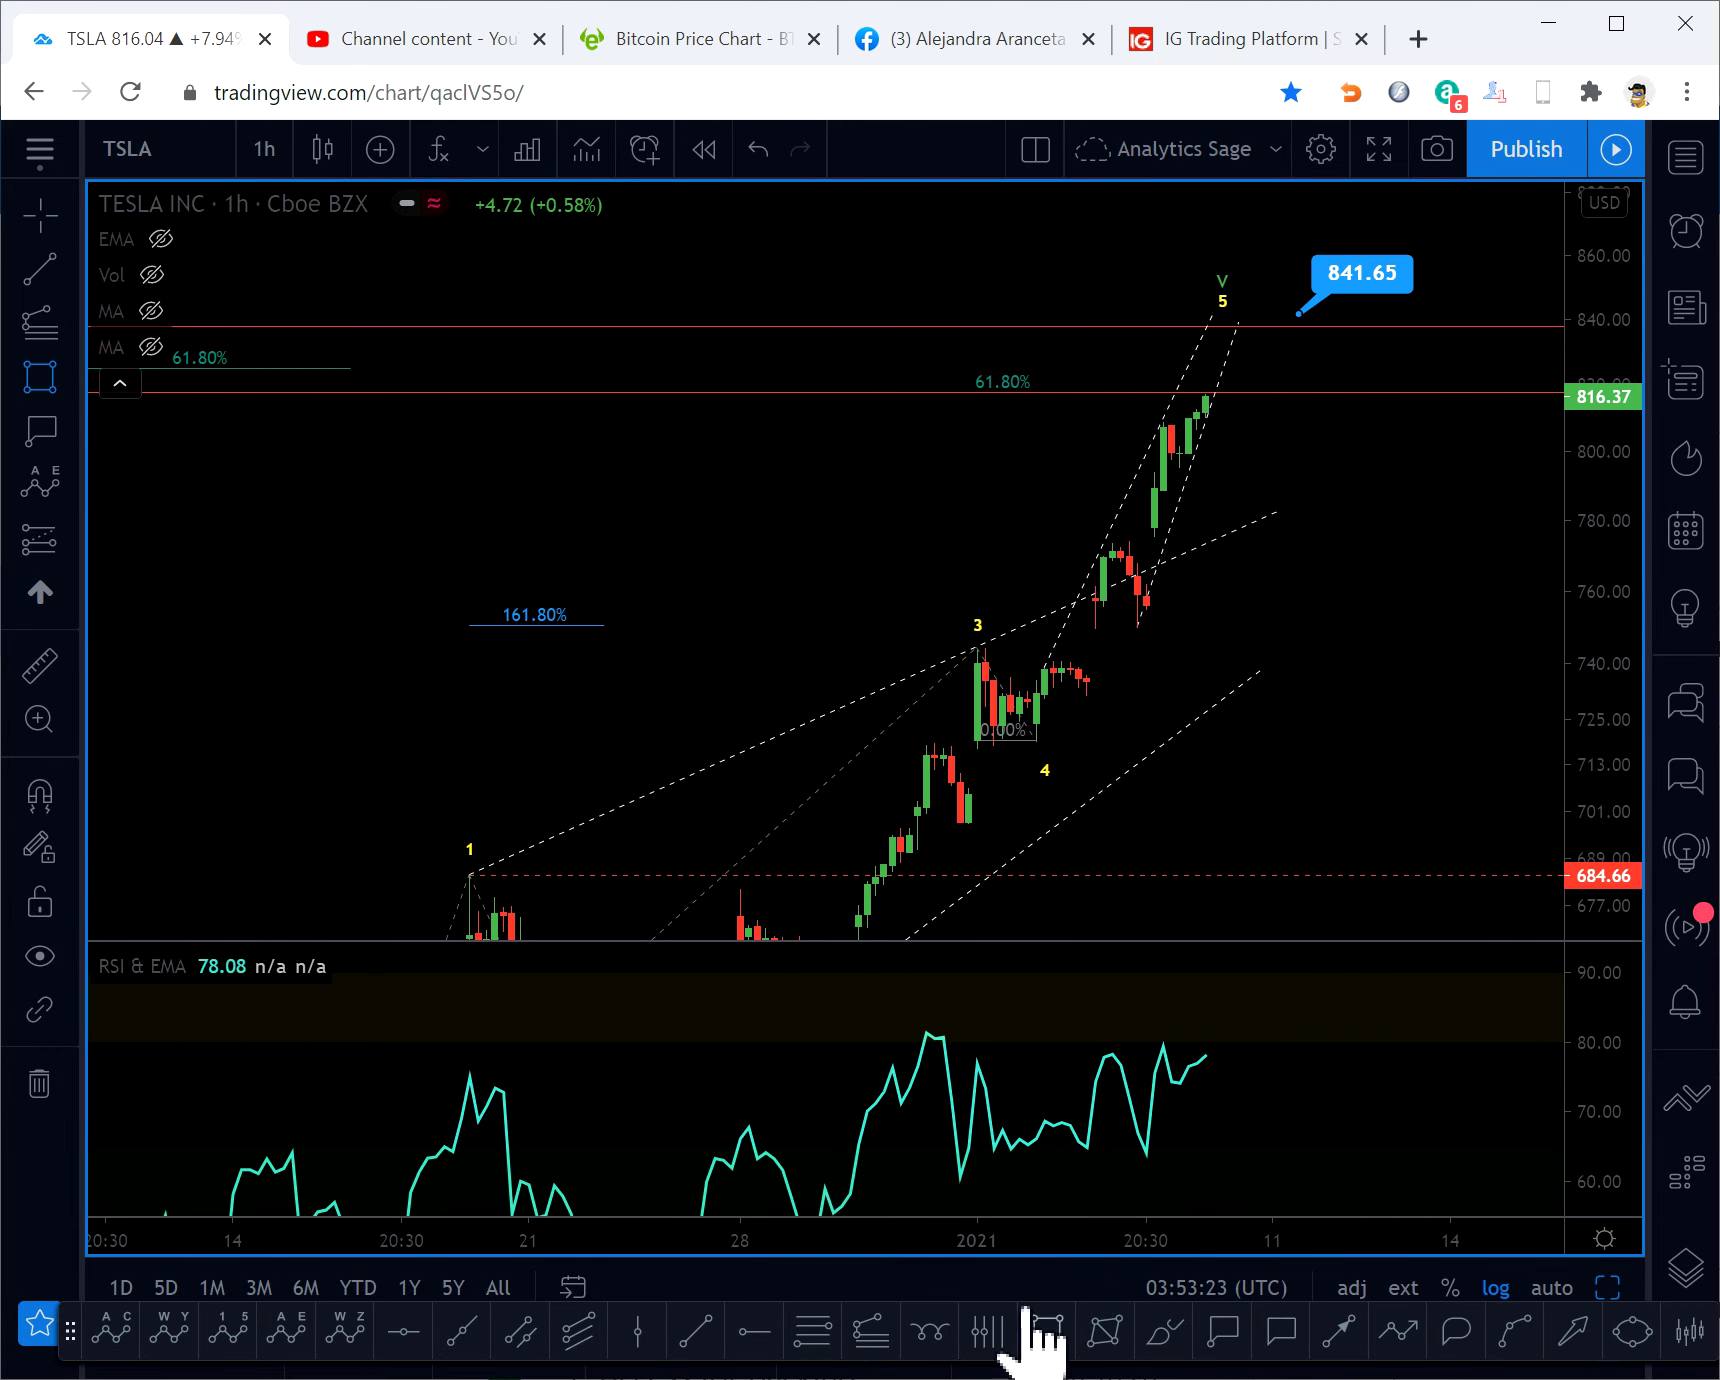
pyautogui.click(1036, 1338)
pyautogui.moveTo(910, 1006)
pyautogui.mouseDown()
pyautogui.moveTo(1021, 1041)
pyautogui.moveTo(1272, 1065)
pyautogui.mouseUp()
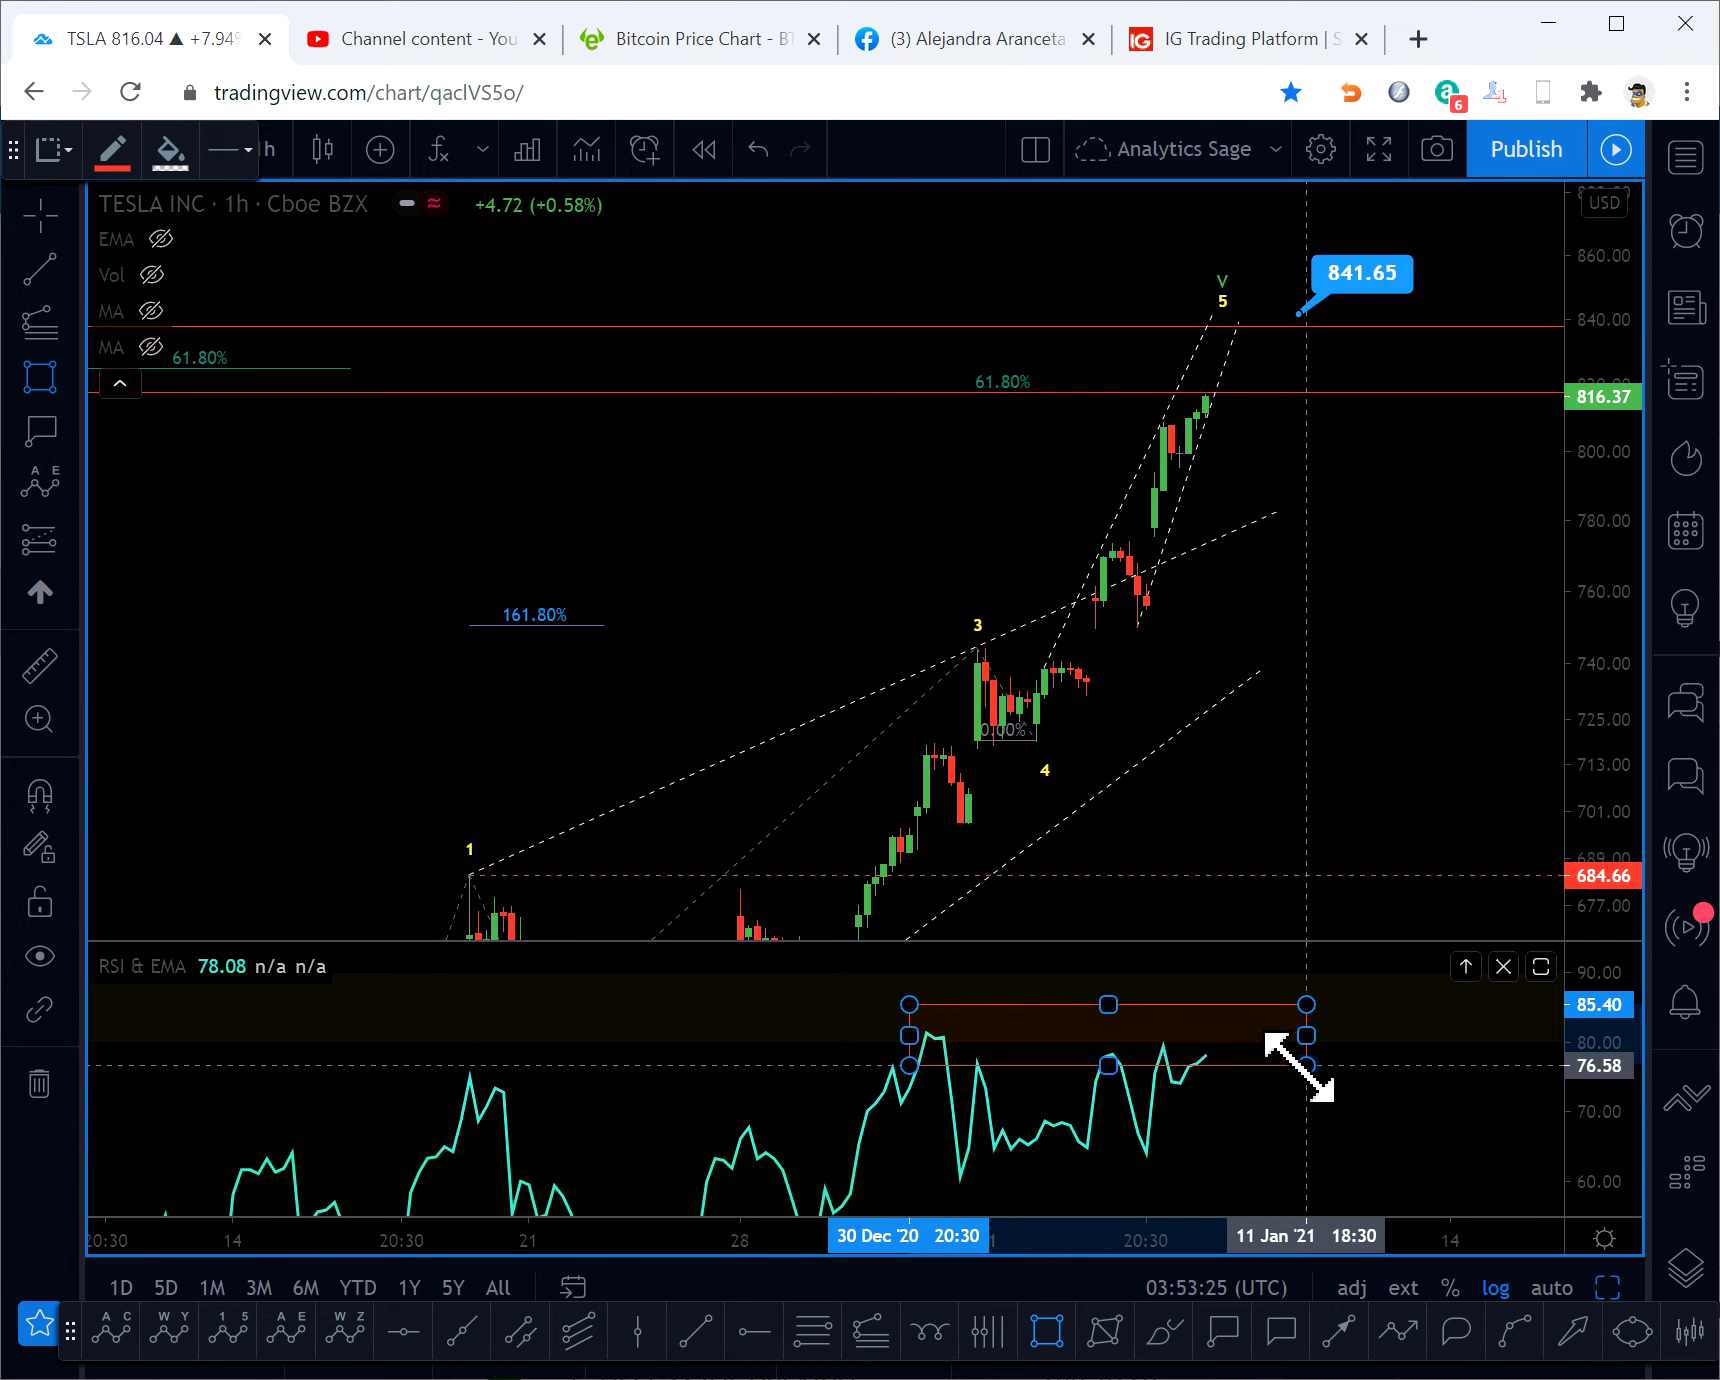
pyautogui.press('Escape')
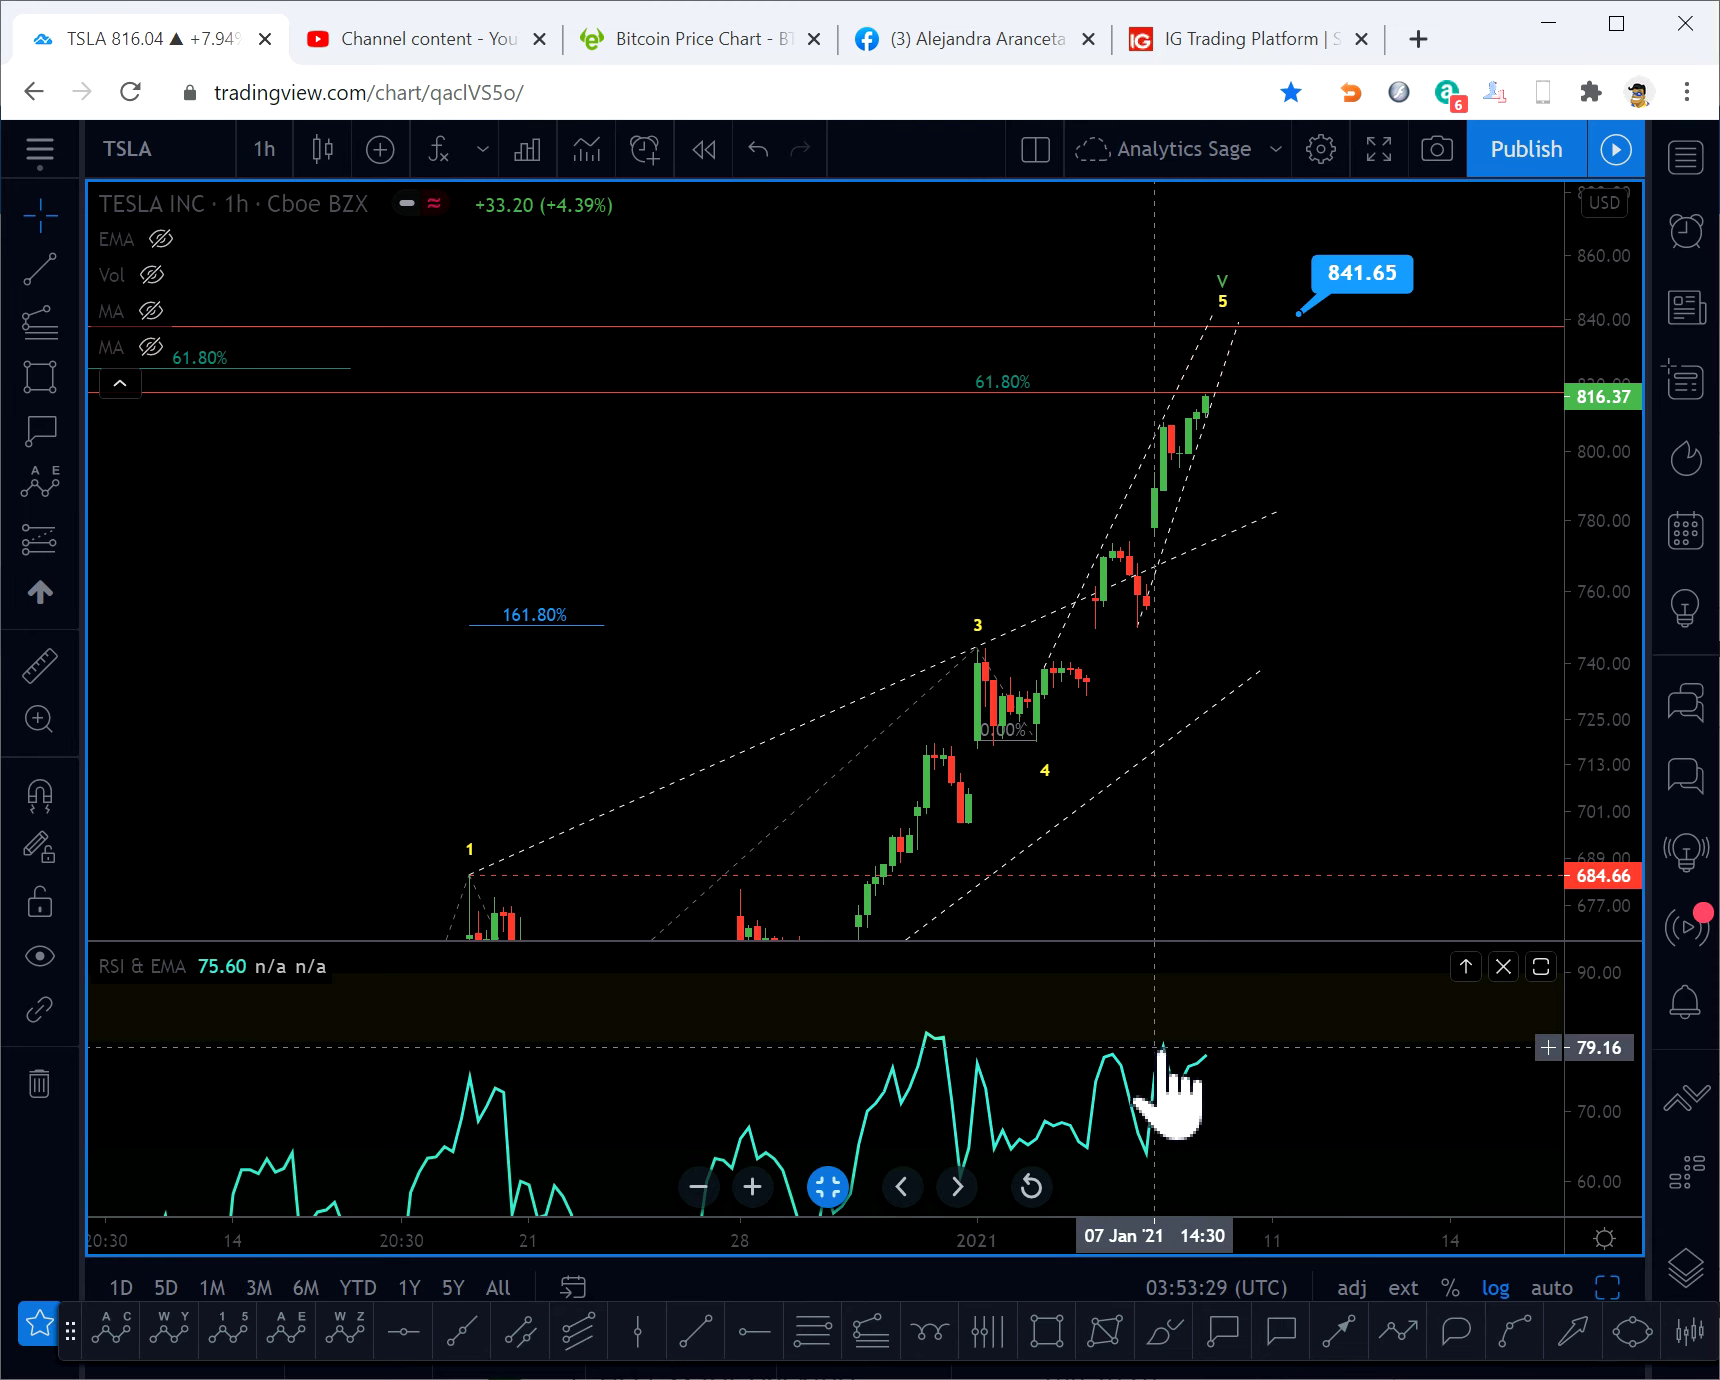
# - Maximise the price pane and frame waves 3 to 5 together with the target zone and trend lines
pyautogui.moveTo(1404, 546); pyautogui.dragTo(1410, 658)
pyautogui.scroll(5, 1409, 660)
pyautogui.doubleClick(1397, 719)
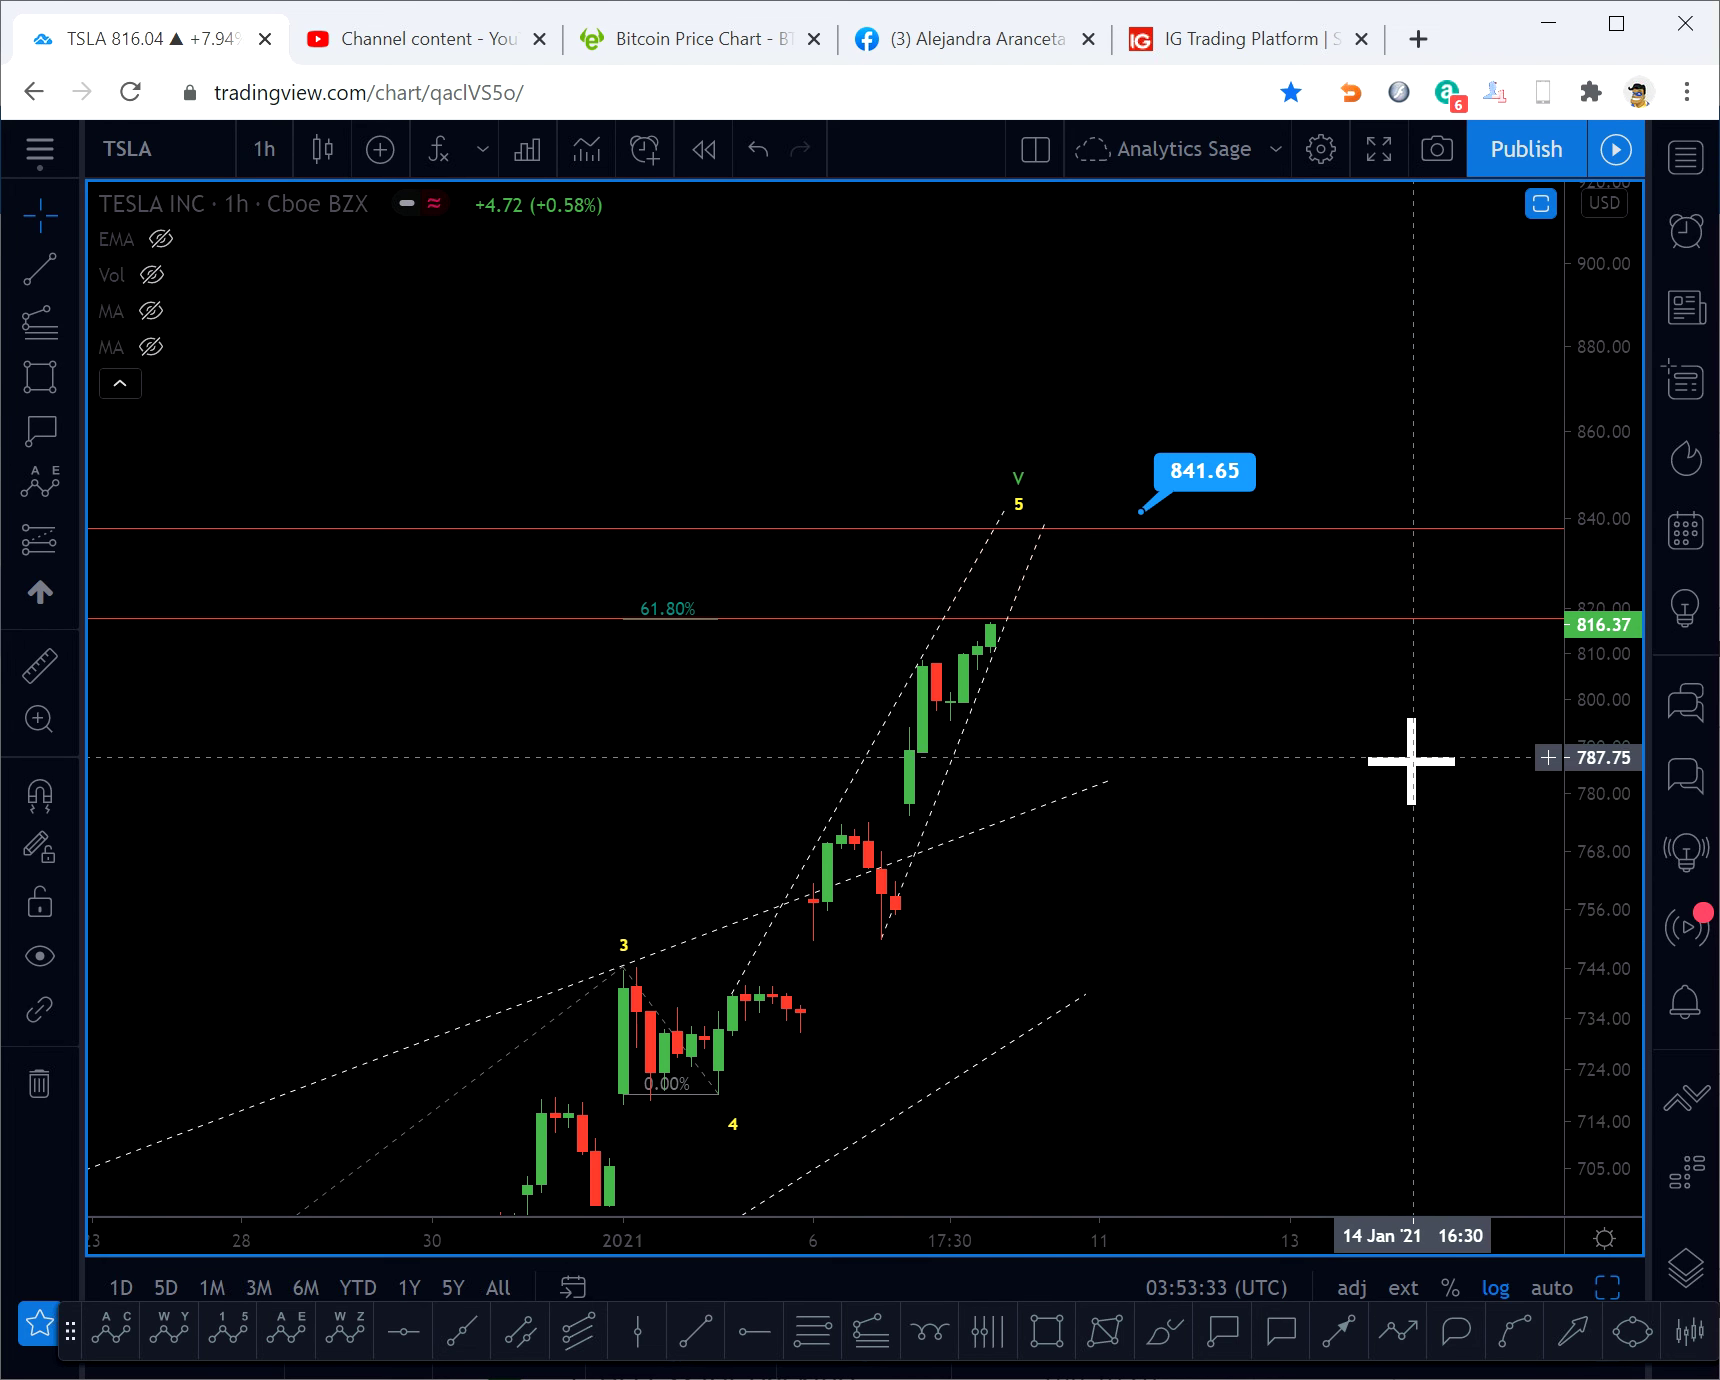
pyautogui.moveTo(1368, 828); pyautogui.dragTo(1370, 670)
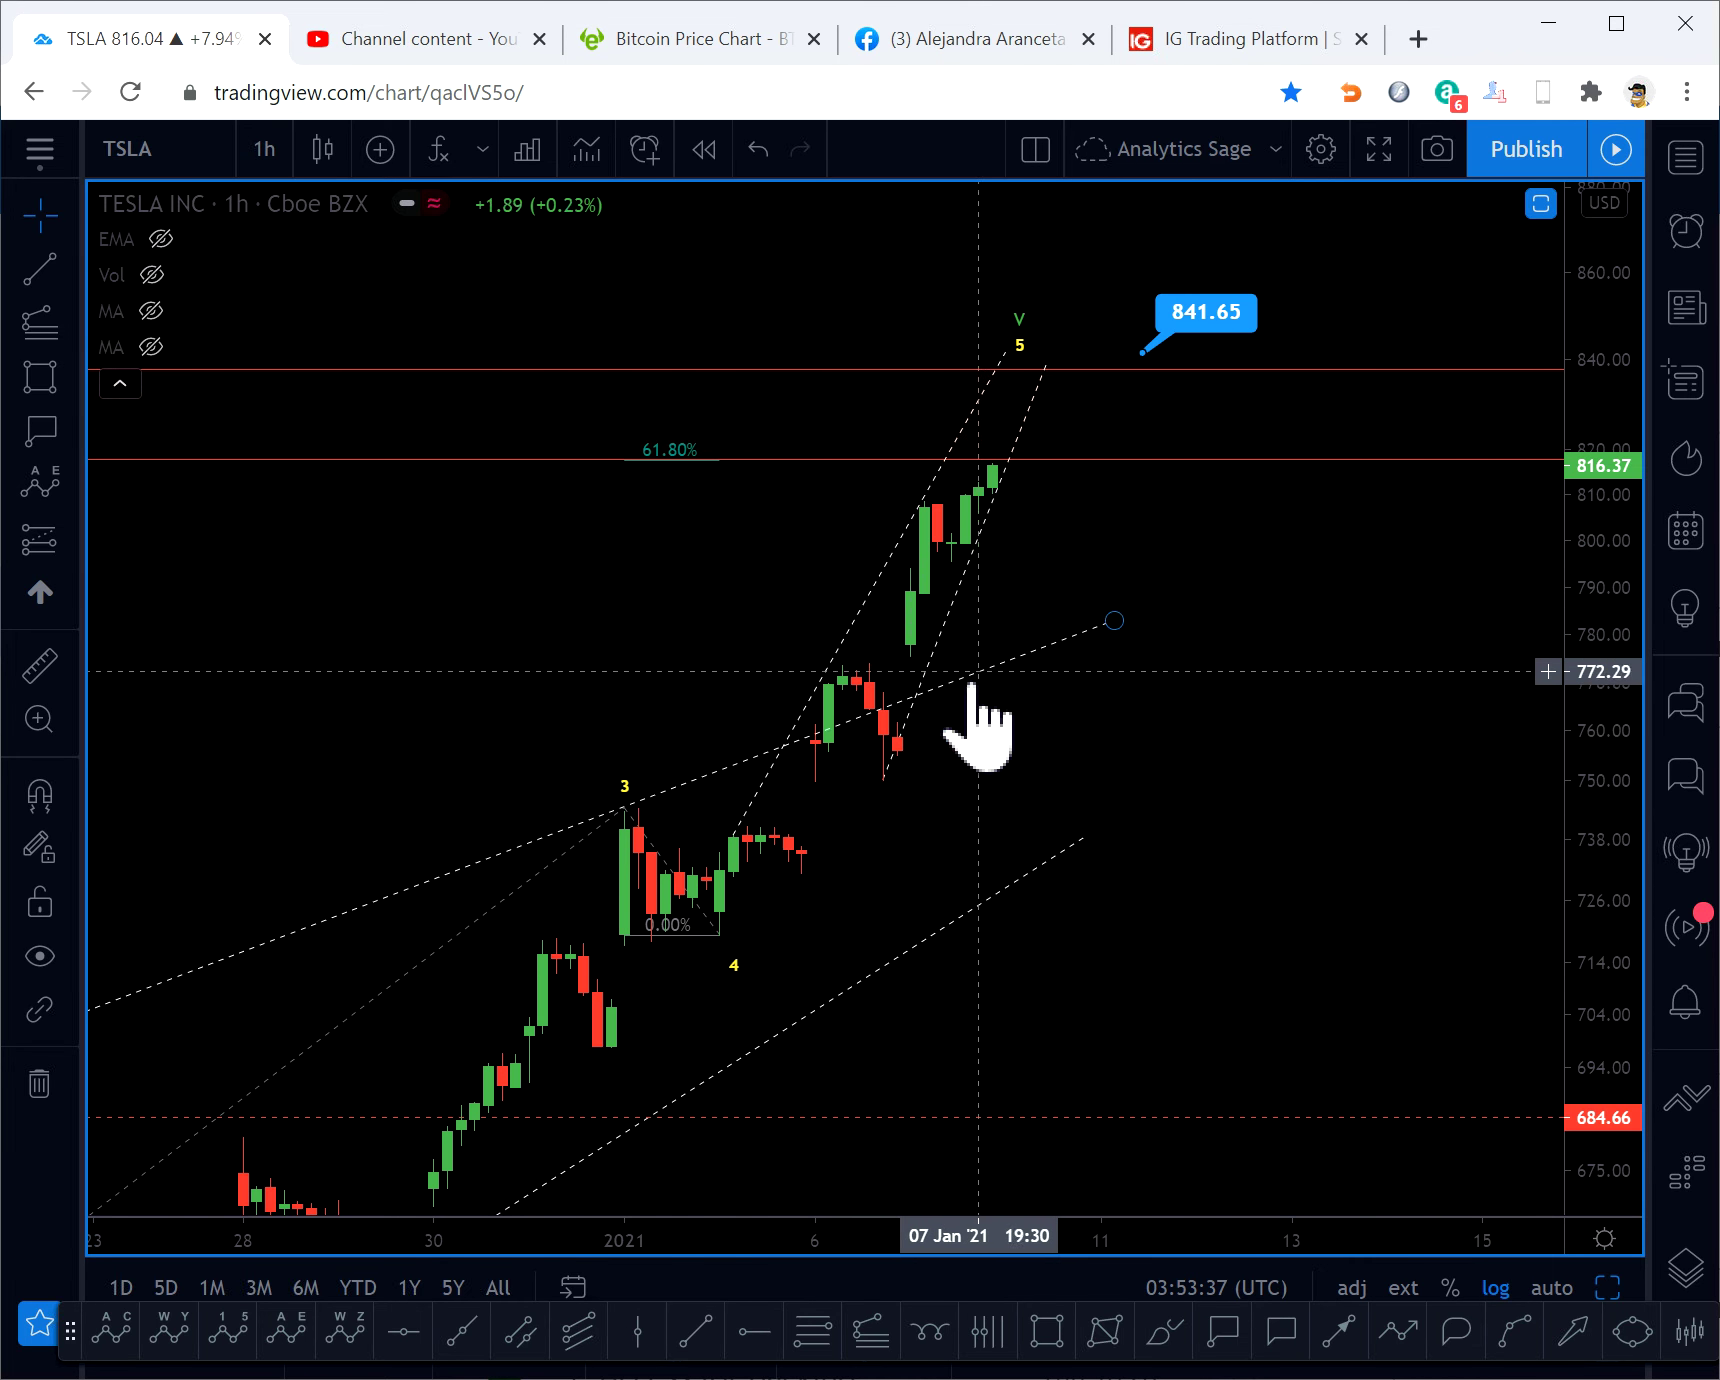